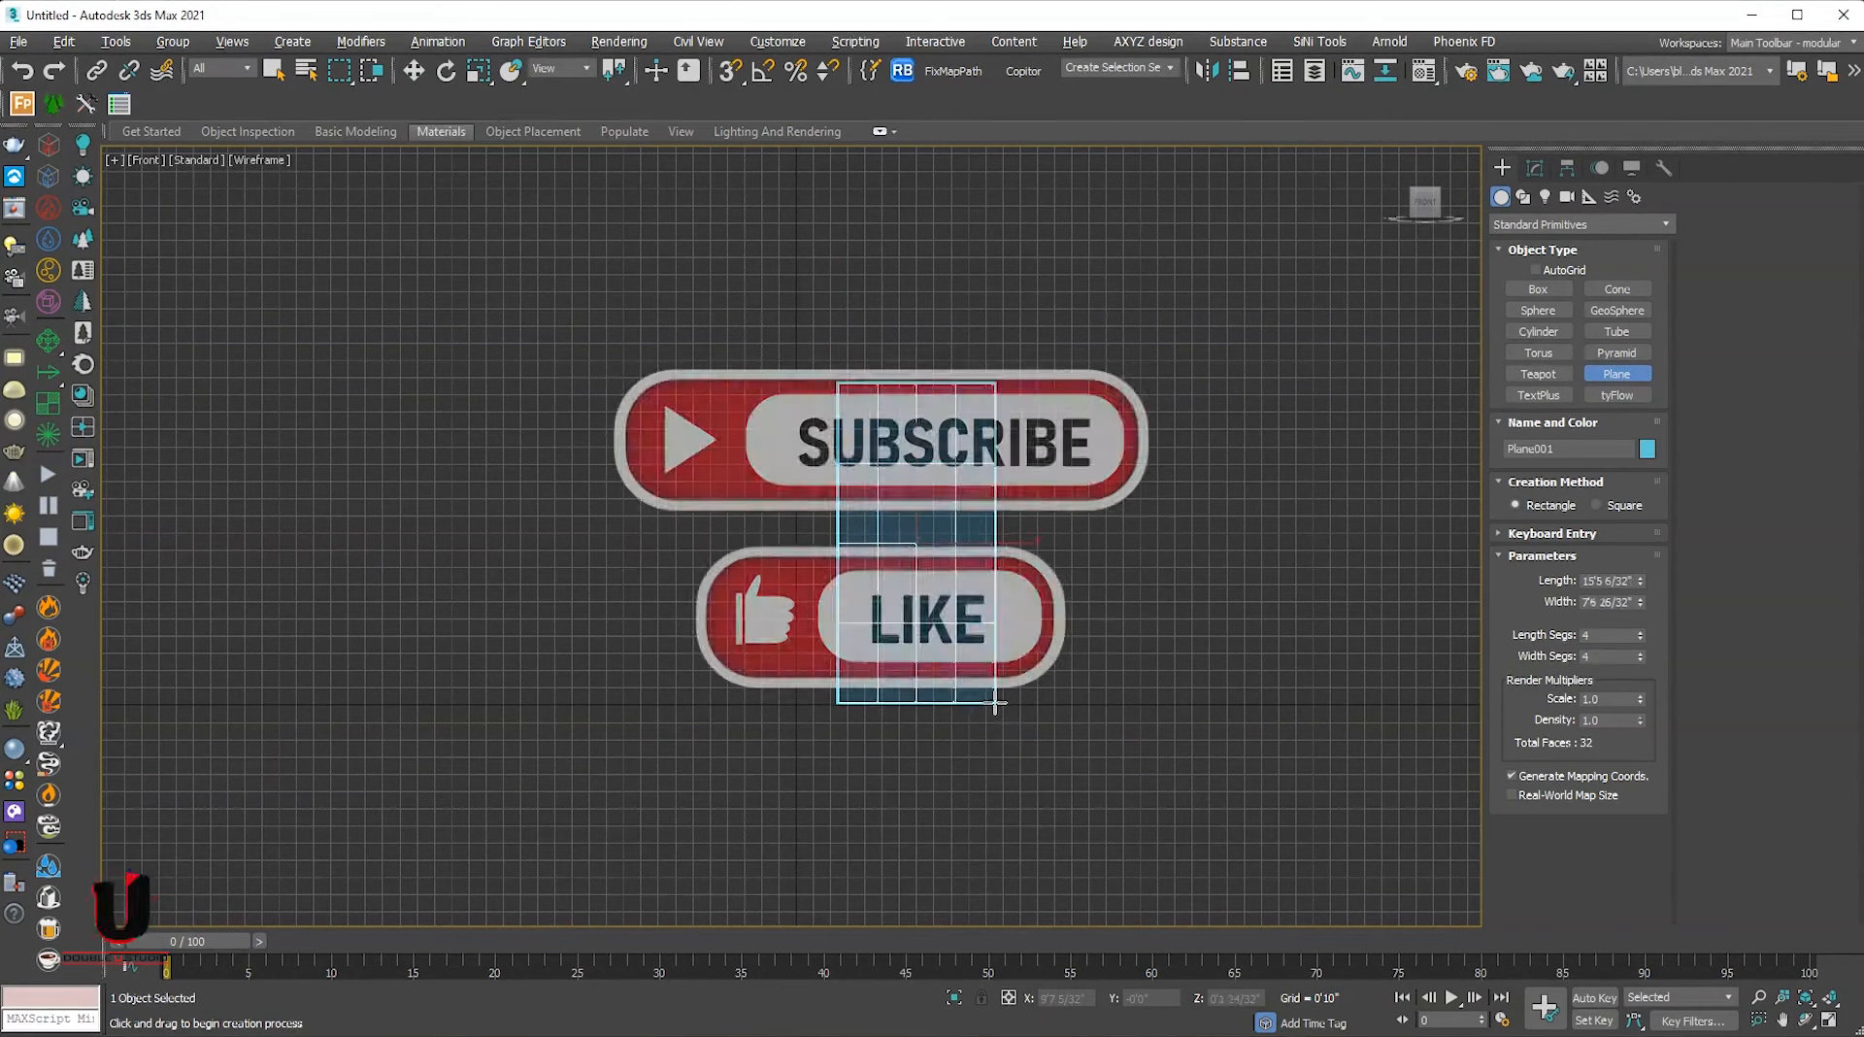
Set the plane's length to 10', its width to 6', and both its length and width segments to 80.
{"action": "left_click", "coordinate": [1532, 170]}
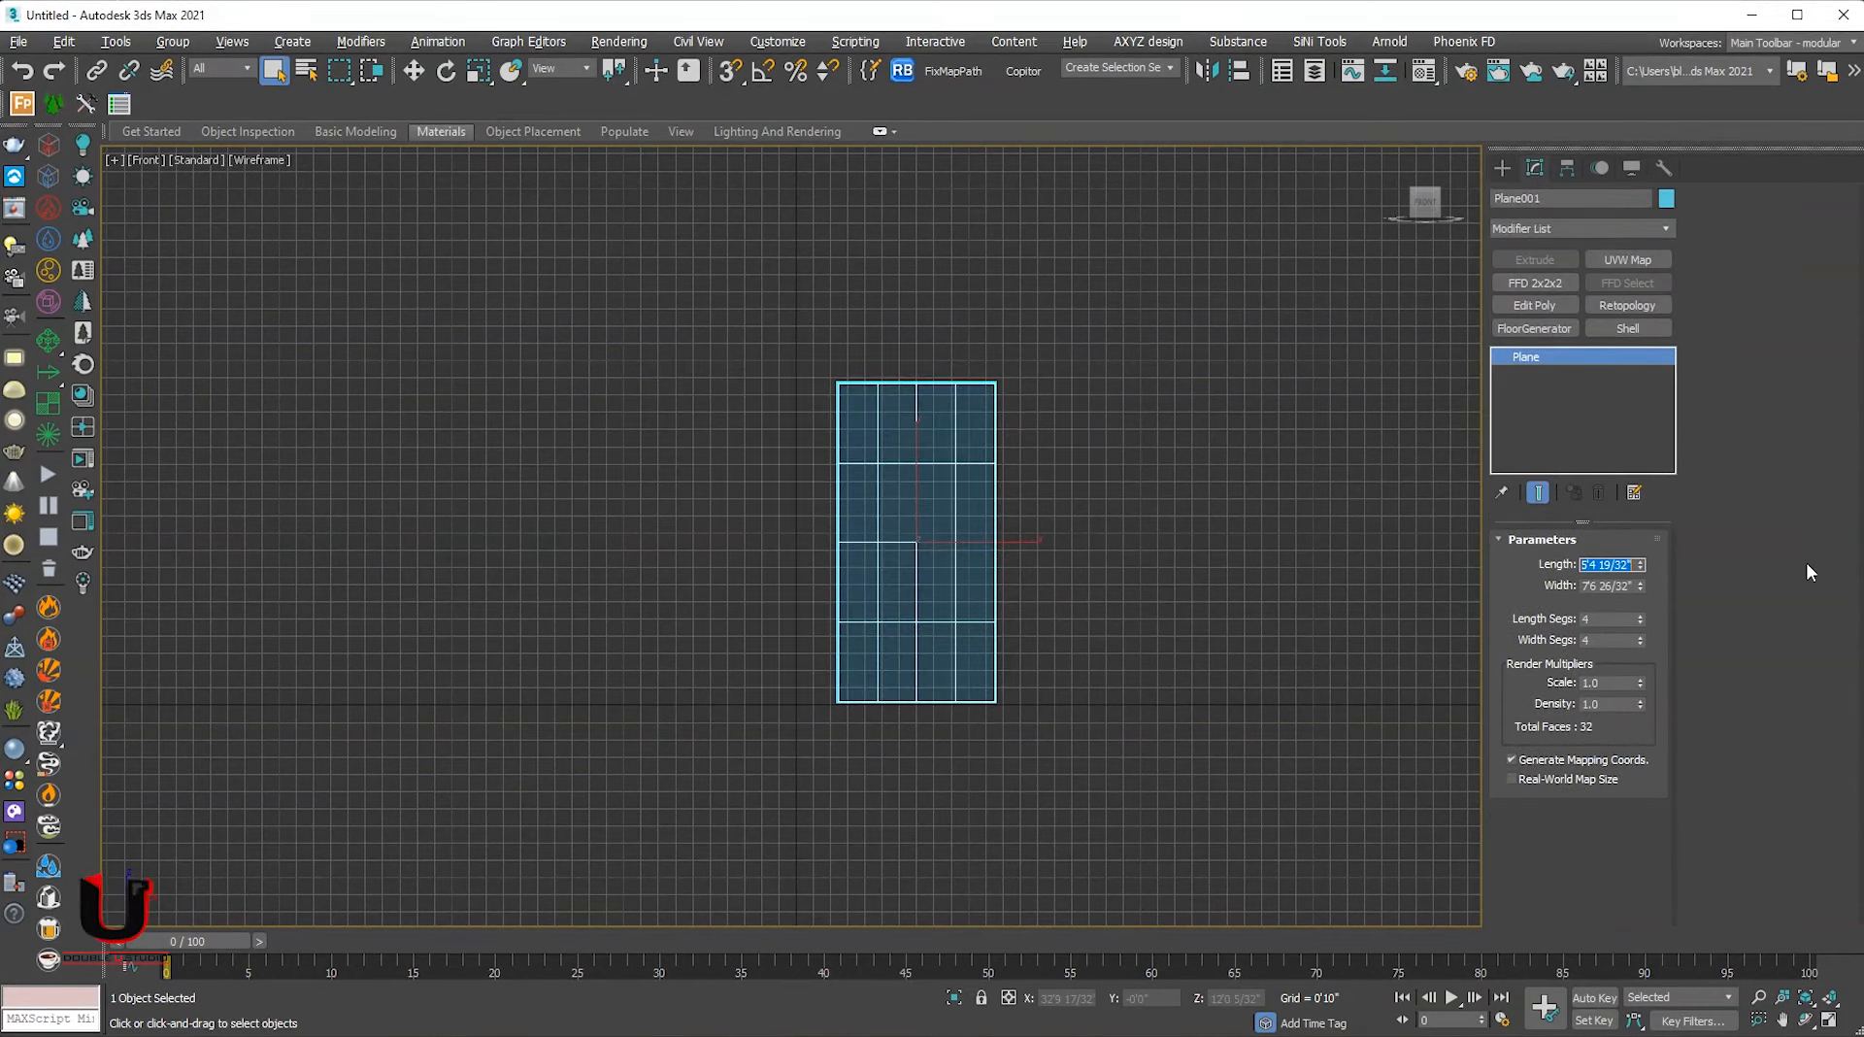
{"action": "key", "text": "BackSpace"}
{"action": "type", "text": "10'"}
{"action": "key", "text": "Tab"}
{"action": "type", "text": "6'"}
{"action": "key", "text": "Tab"}
{"action": "type", "text": "80"}
{"action": "key", "text": "Tab"}
{"action": "type", "text": "80"}
{"action": "key", "text": "Tab"}
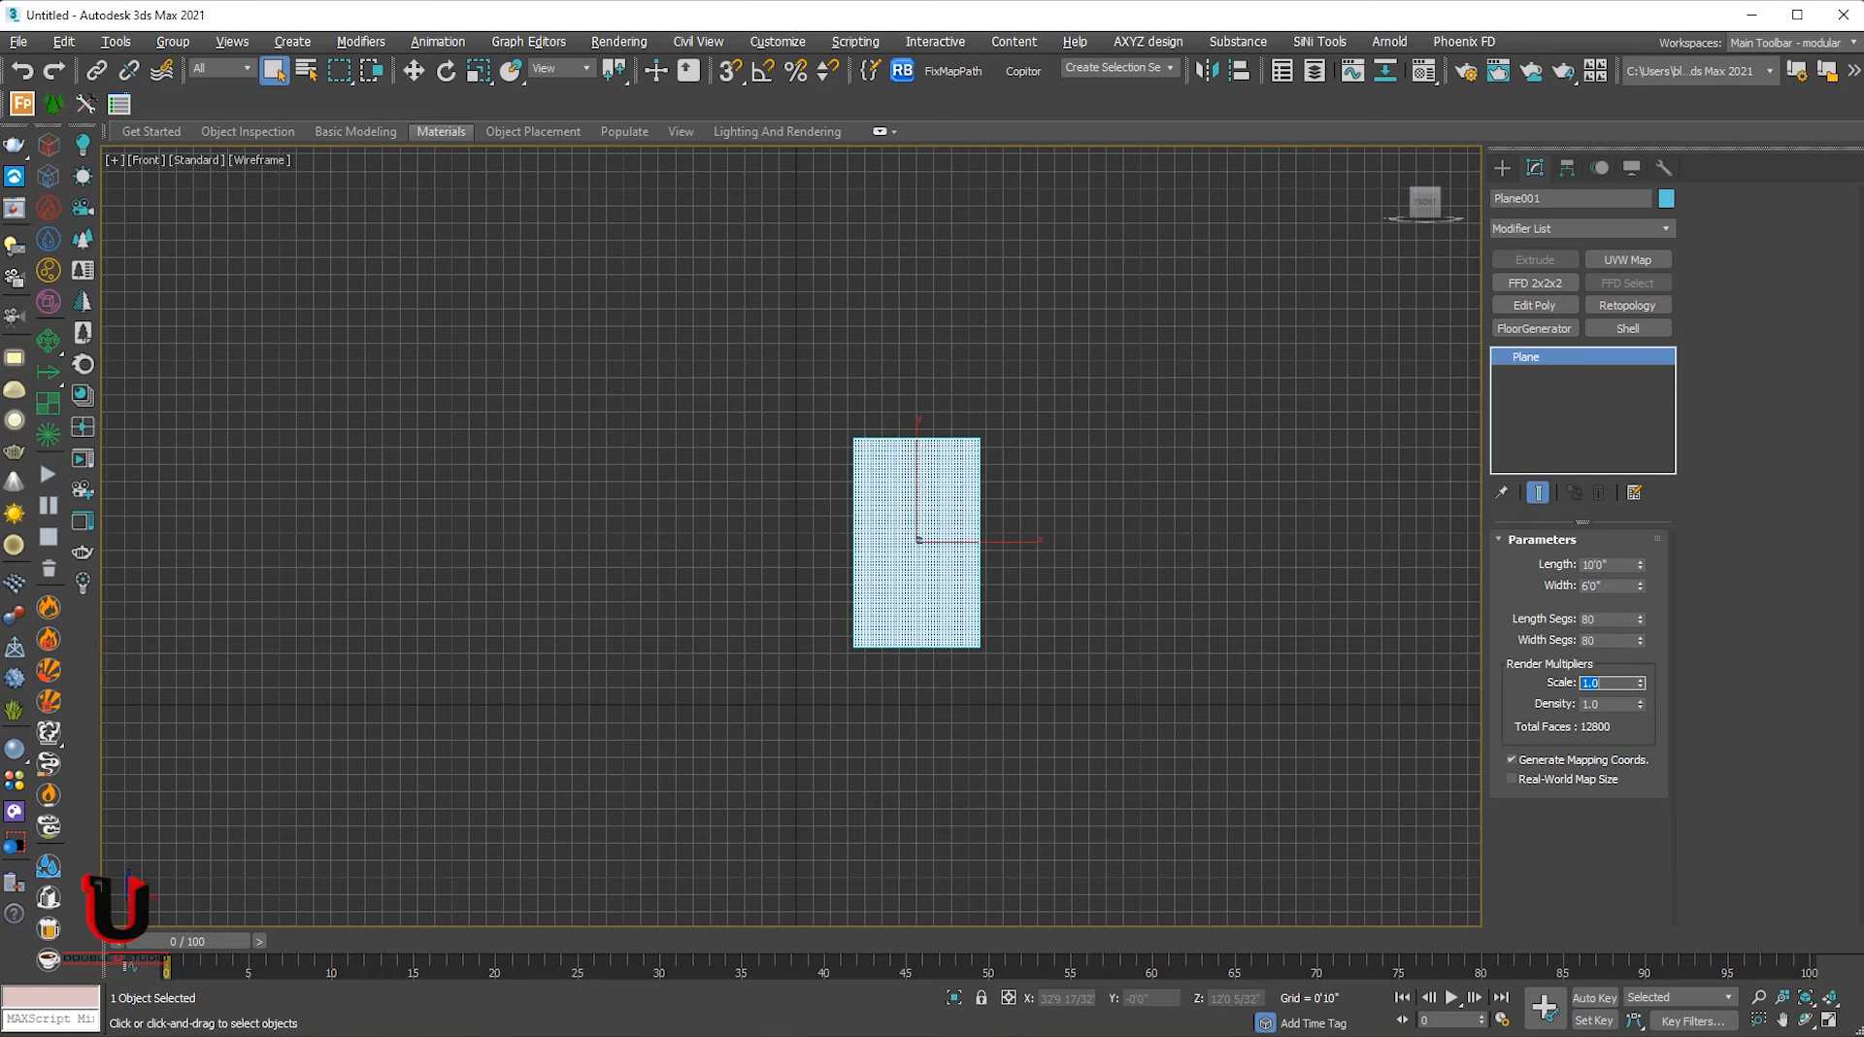
Draw a box about 6'3" wide, 6" long and 1.7" high across the plane's upper edge in the front view.
{"action": "key", "text": "p"}
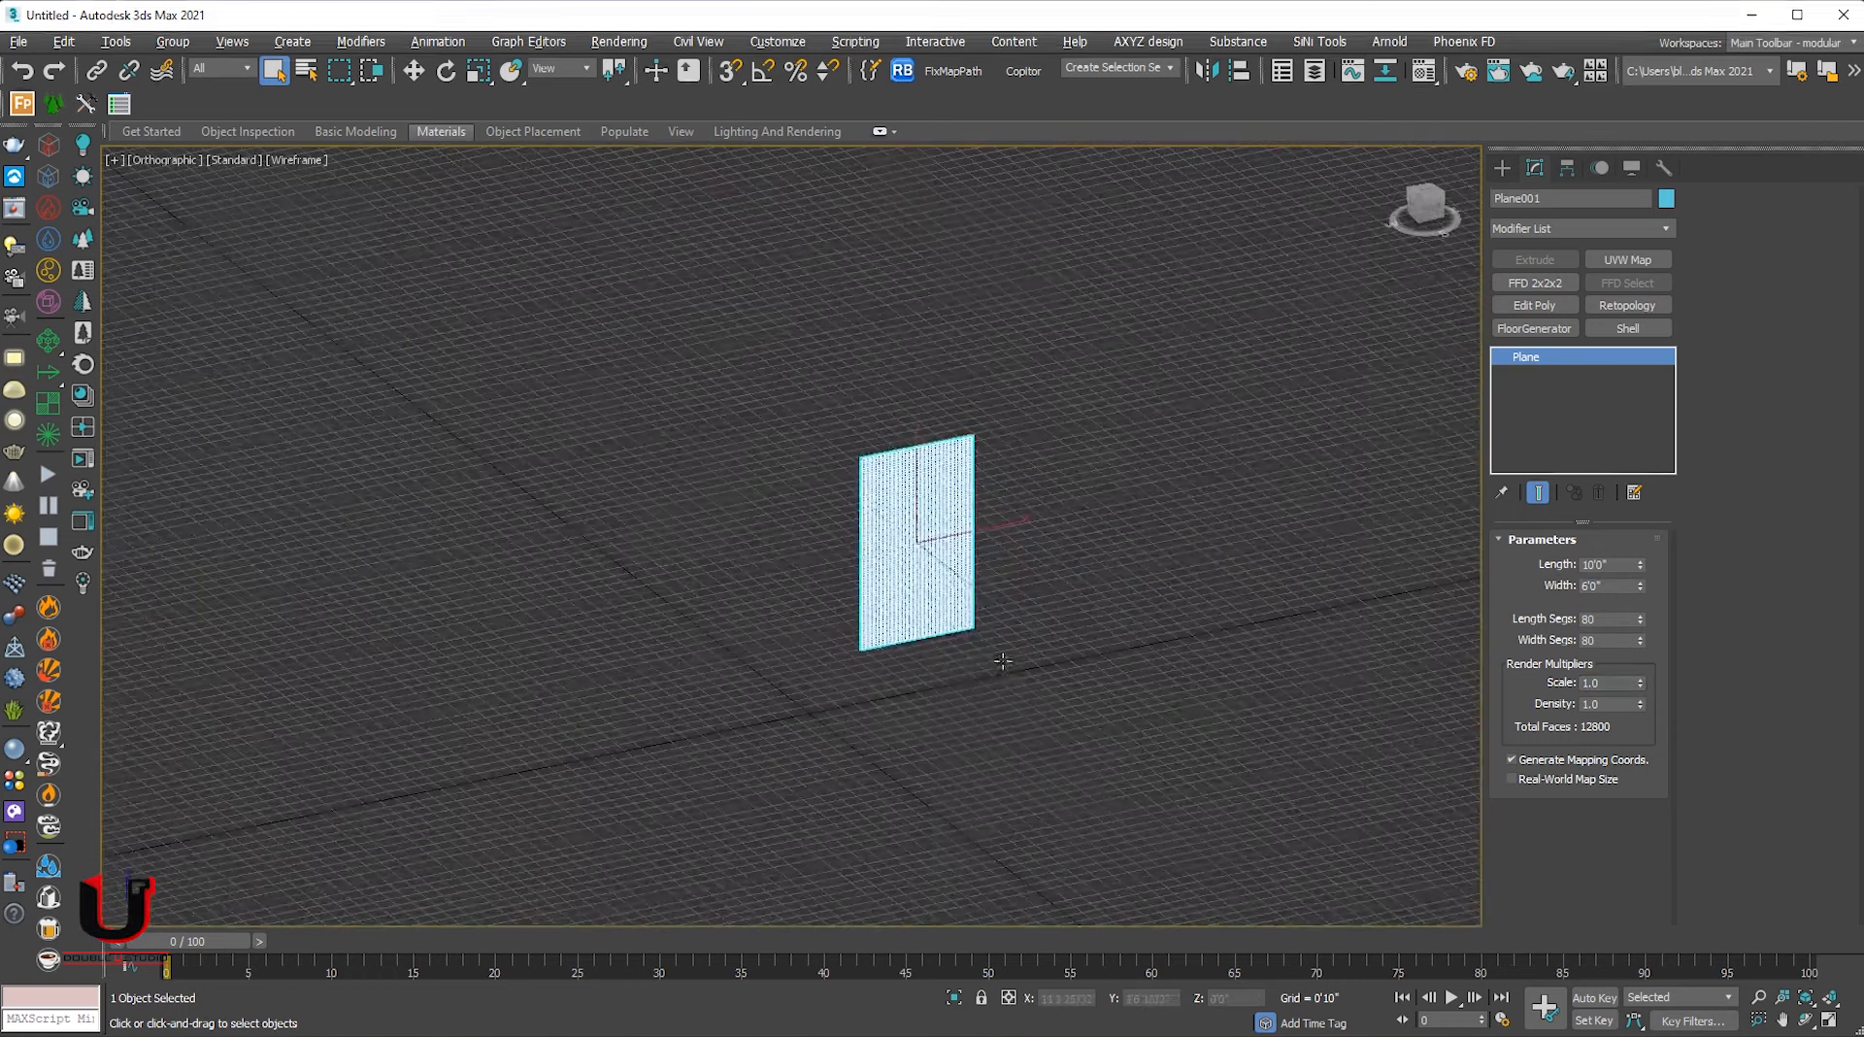
{"action": "key", "text": "f"}
{"action": "key", "text": "z"}
{"action": "middle_click_drag", "start_coordinate": [713, 450], "coordinate": [764, 635]}
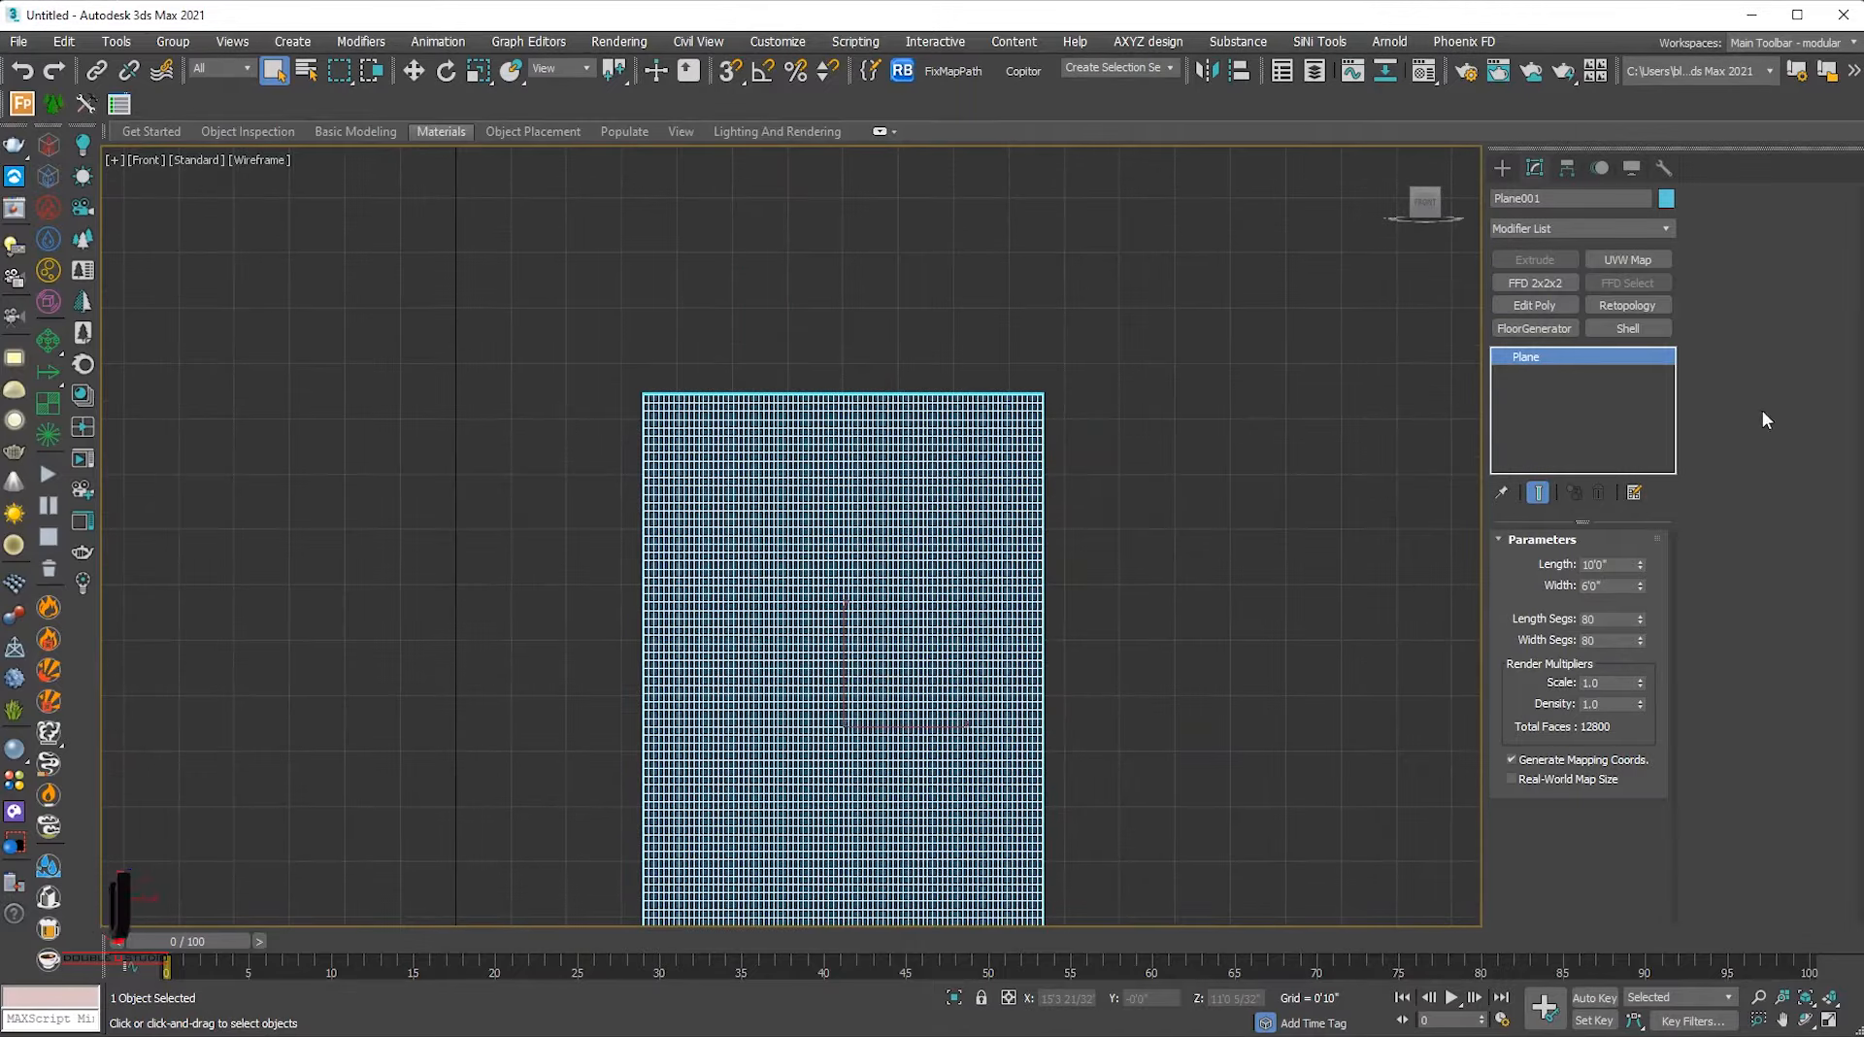
{"action": "left_click", "coordinate": [1502, 167]}
{"action": "left_click", "coordinate": [1538, 290]}
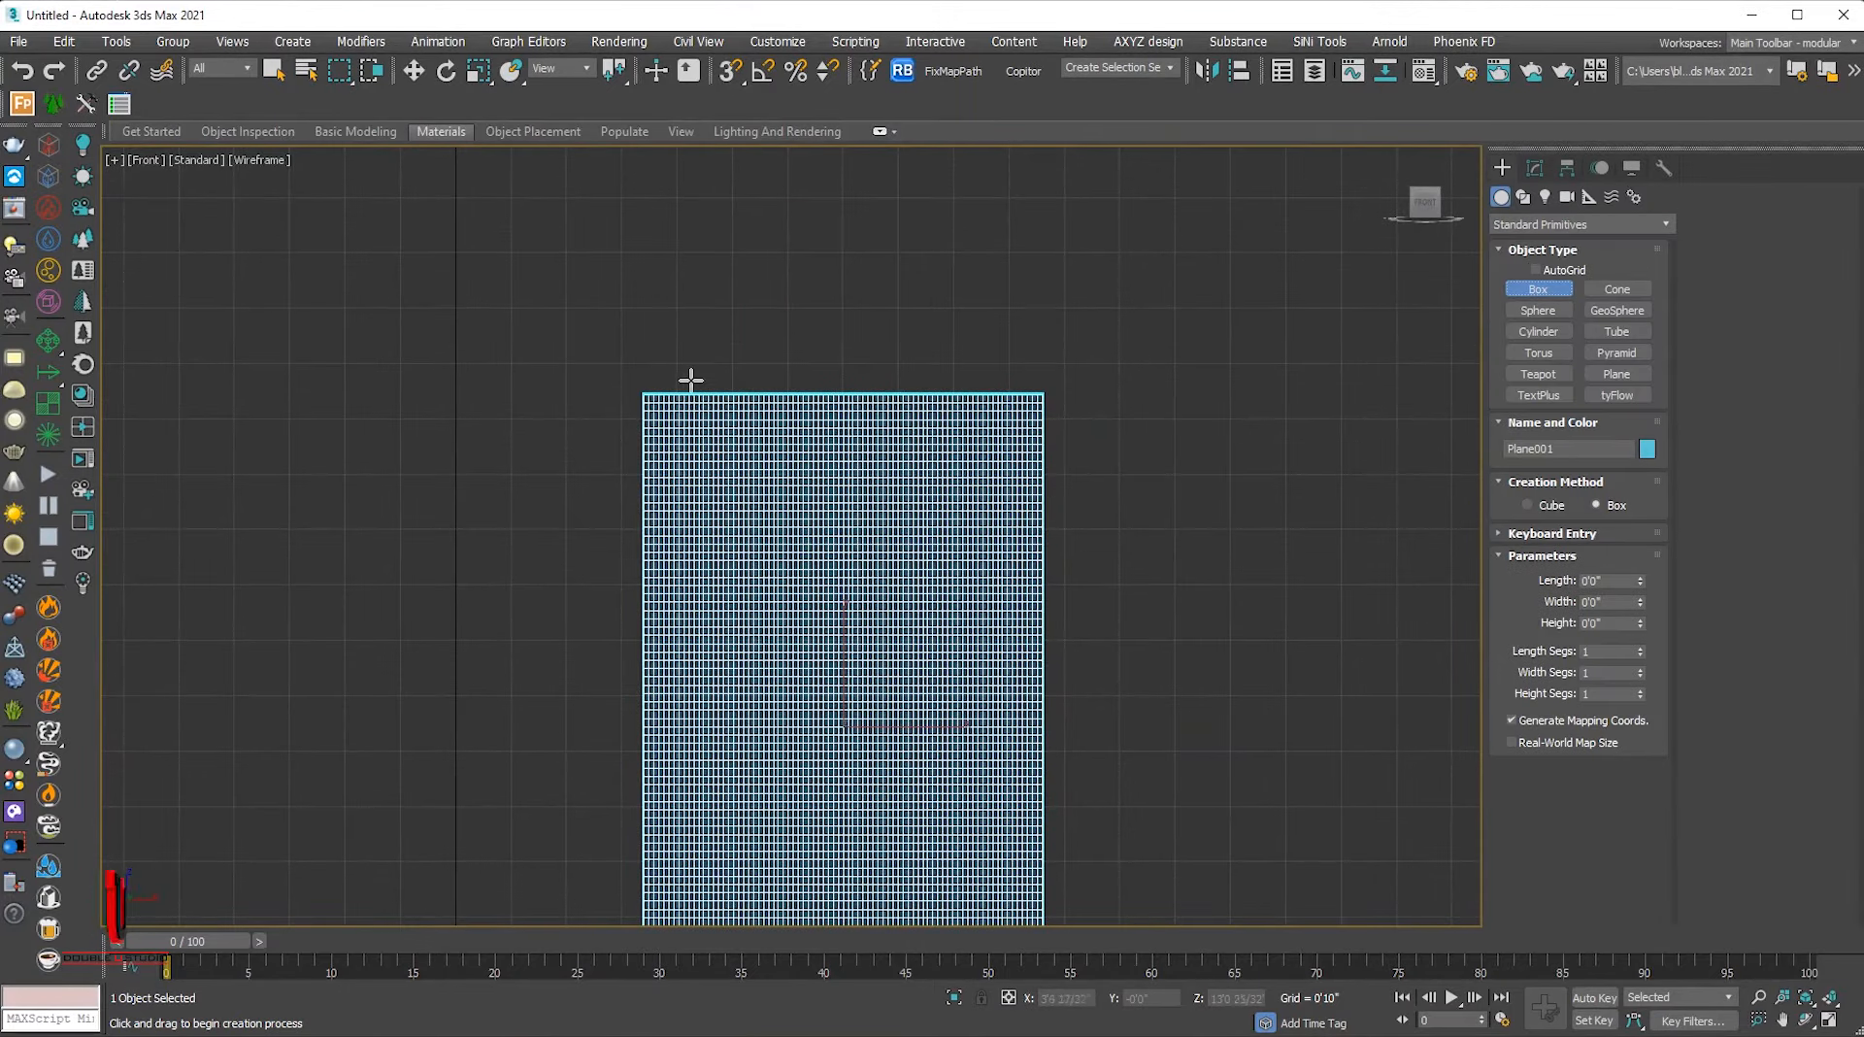
{"action": "scroll", "coordinate": [690, 382], "scroll_direction": "up", "scroll_amount": 6}
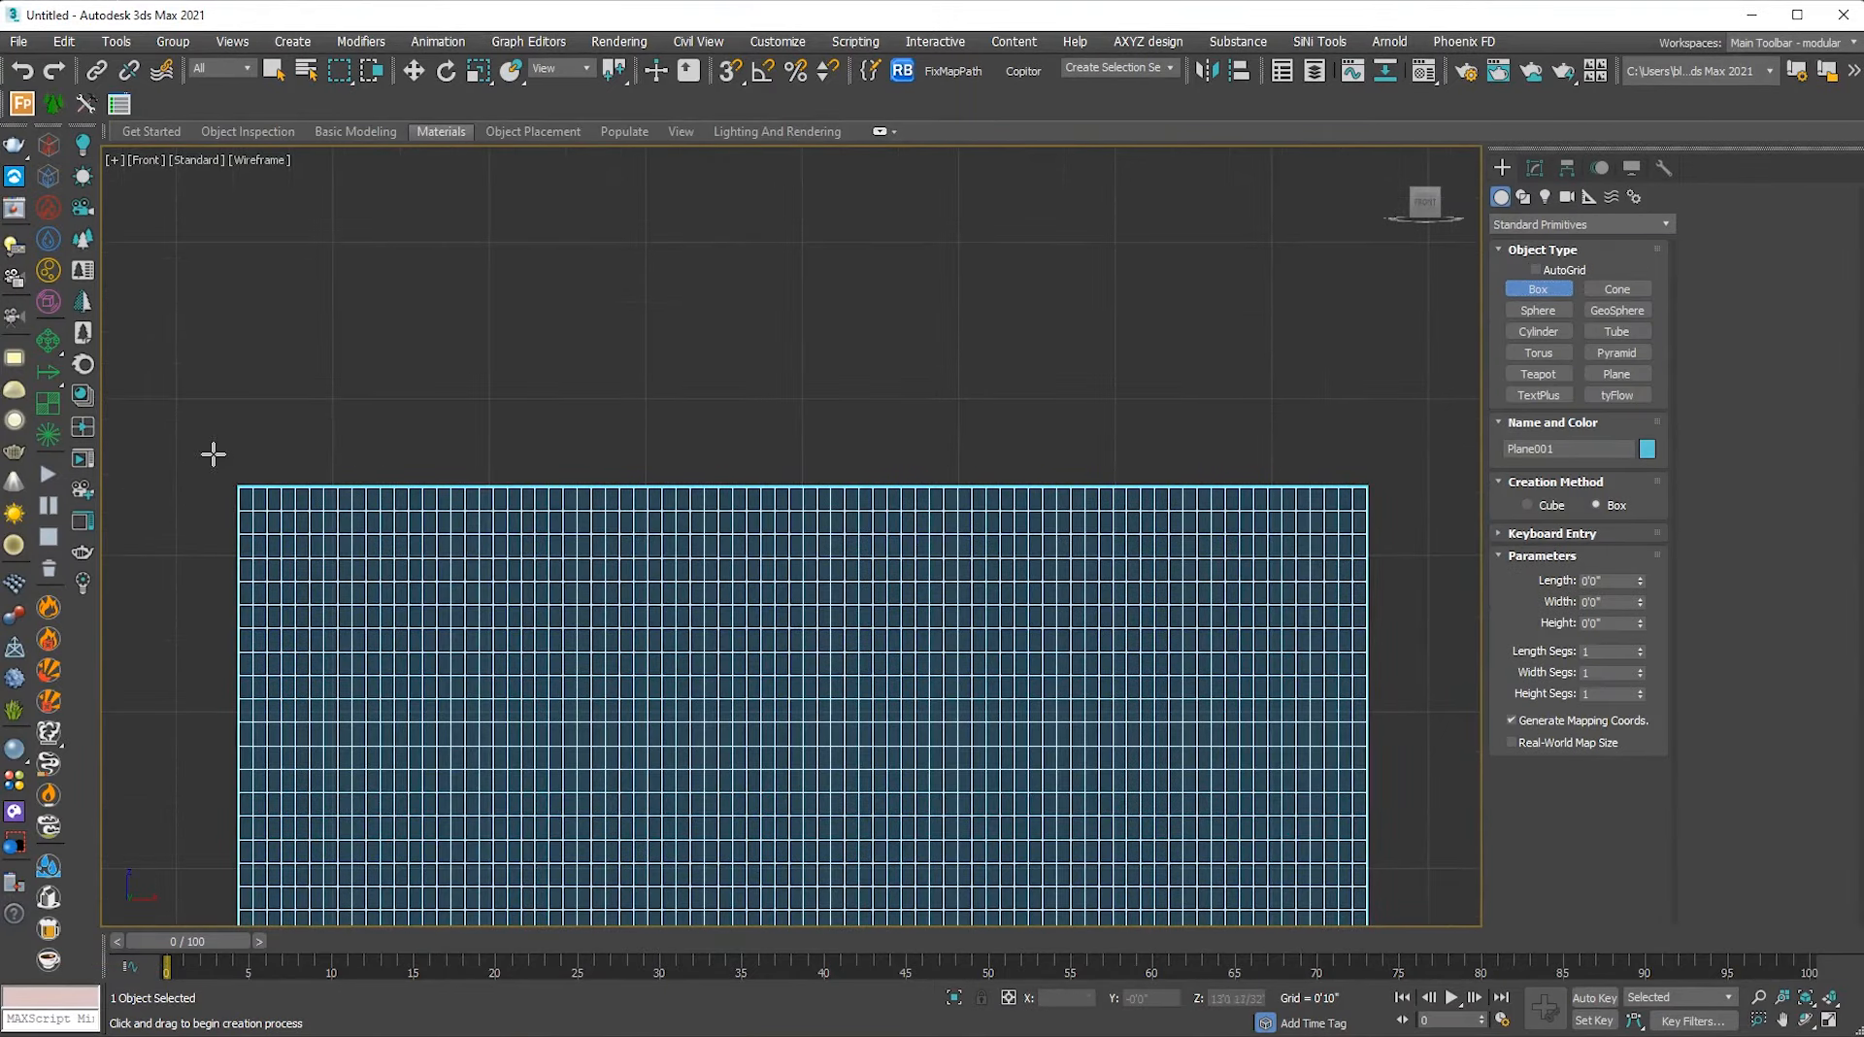
{"action": "mouse_move", "coordinate": [212, 452]}
{"action": "left_mouse_down"}
{"action": "mouse_move", "coordinate": [1239, 570]}
{"action": "mouse_move", "coordinate": [1402, 549]}
{"action": "mouse_move", "coordinate": [1386, 546]}
{"action": "left_mouse_up"}
{"action": "left_click", "coordinate": [1386, 546]}
{"action": "right_click", "coordinate": [1359, 555]}
Move the box along Y in the top view so that the plane runs through its thickness.
{"action": "key", "text": "p"}
{"action": "key", "text": "z"}
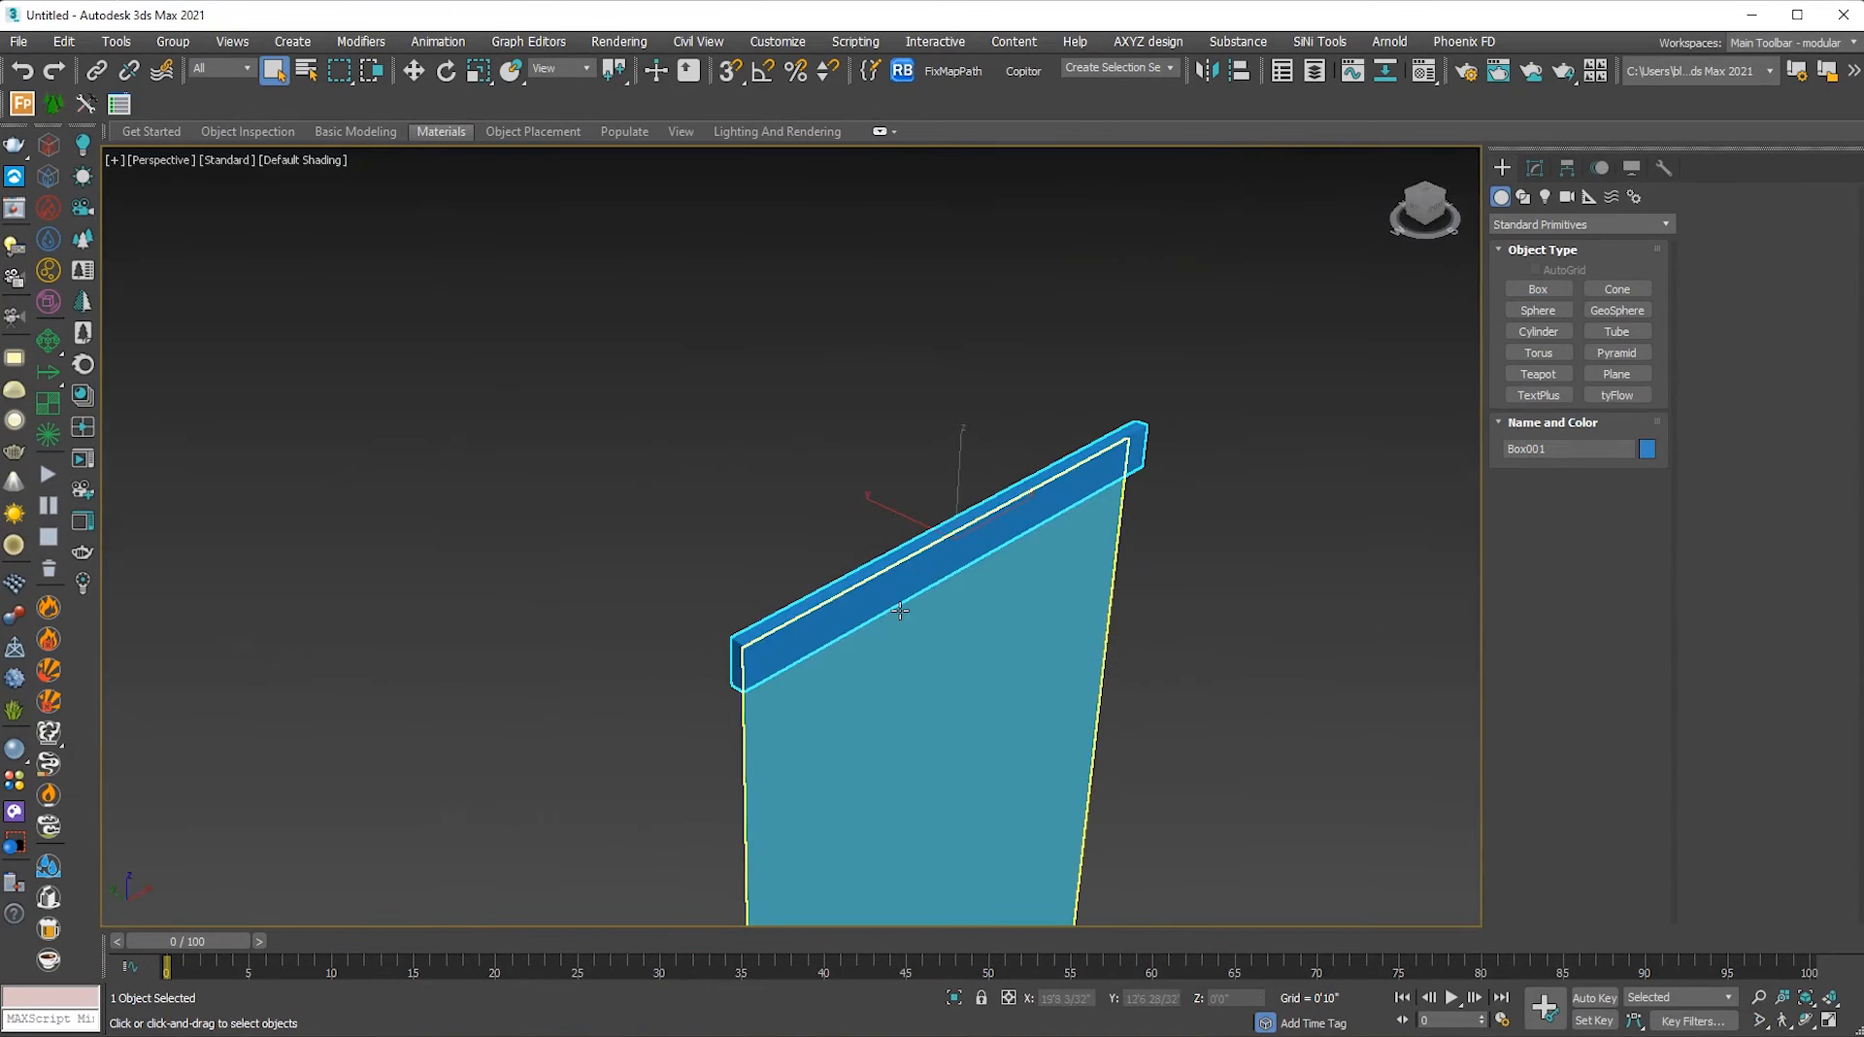
{"action": "key", "text": "t"}
{"action": "middle_click_drag", "start_coordinate": [746, 549], "coordinate": [762, 661]}
{"action": "key", "text": "F3"}
{"action": "scroll", "coordinate": [805, 643], "scroll_direction": "up", "scroll_amount": 6}
{"action": "key", "text": "w"}
{"action": "left_click_drag", "start_coordinate": [839, 566], "coordinate": [839, 498]}
Increase the box's height to 0'2 24/32" and shift it slightly along Y to straddle the plane.
{"action": "left_click", "coordinate": [1536, 168]}
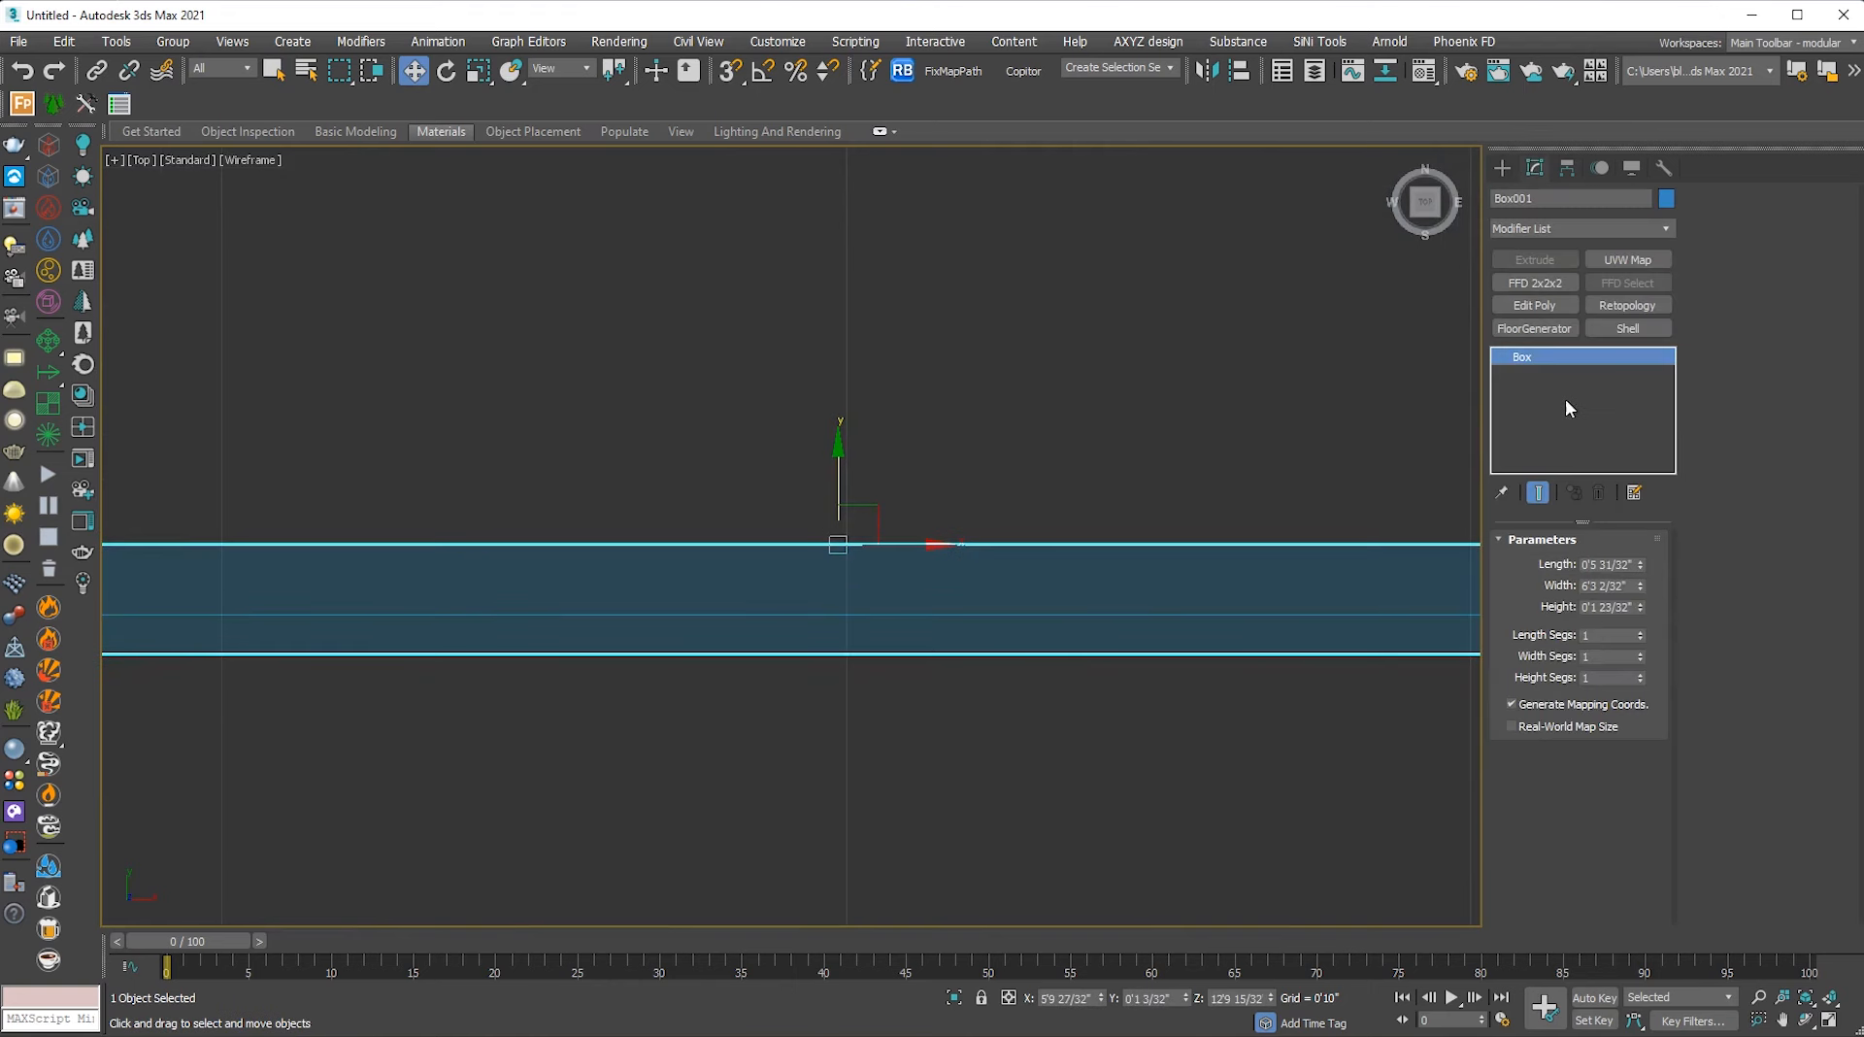
{"action": "left_click_drag", "start_coordinate": [1640, 600], "coordinate": [1631, 549]}
{"action": "scroll", "coordinate": [994, 617], "scroll_direction": "down", "scroll_amount": 3}
{"action": "left_click_drag", "start_coordinate": [935, 507], "coordinate": [936, 500]}
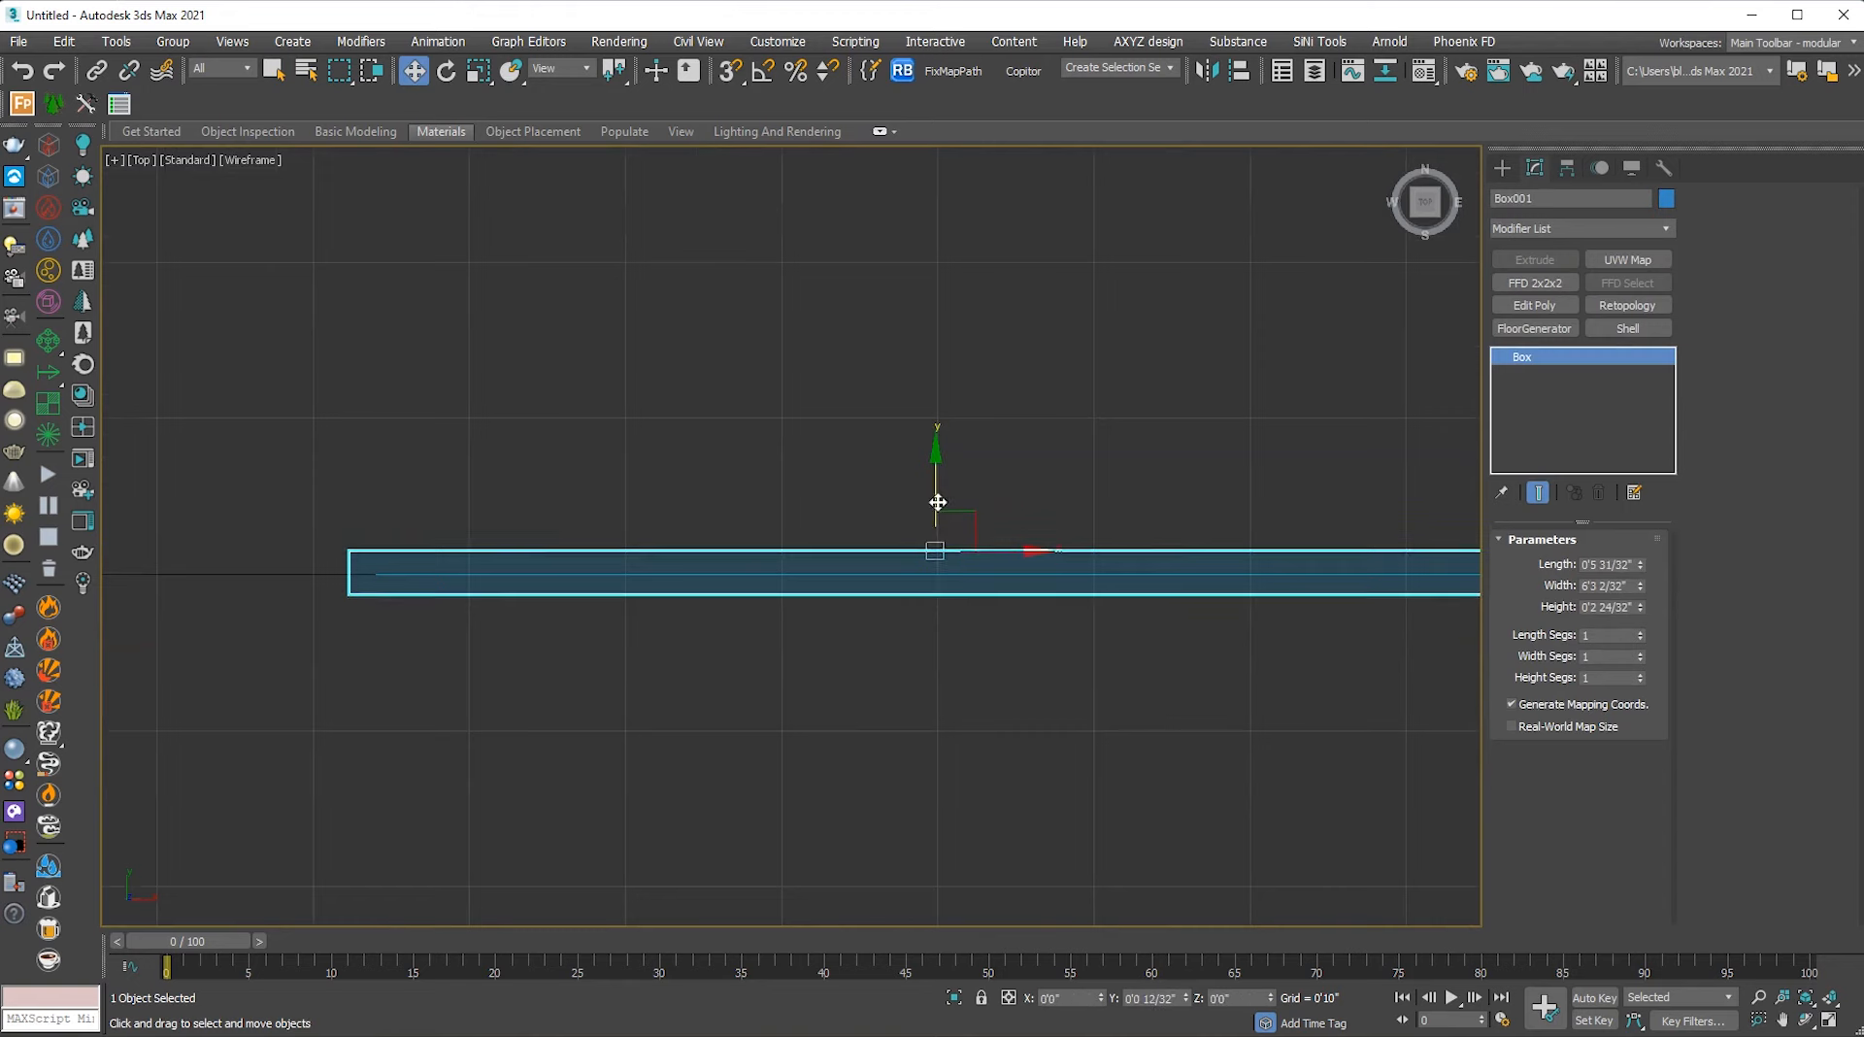
Animate the box with Auto Key so its X scale shrinks to about 60% at frame 100, and return to frame 0.
{"action": "middle_click_drag", "start_coordinate": [936, 500], "coordinate": [1024, 493], "text": "alt"}
{"action": "key", "text": "p"}
{"action": "key", "text": "F3"}
{"action": "mouse_move", "coordinate": [891, 652]}
{"action": "middle_mouse_down"}
{"action": "mouse_move", "coordinate": [899, 571]}
{"action": "mouse_move", "coordinate": [816, 346]}
{"action": "middle_mouse_up"}
{"action": "middle_click_drag", "start_coordinate": [848, 533], "coordinate": [879, 524], "text": "alt"}
{"action": "scroll", "coordinate": [878, 525], "scroll_direction": "down", "scroll_amount": 1}
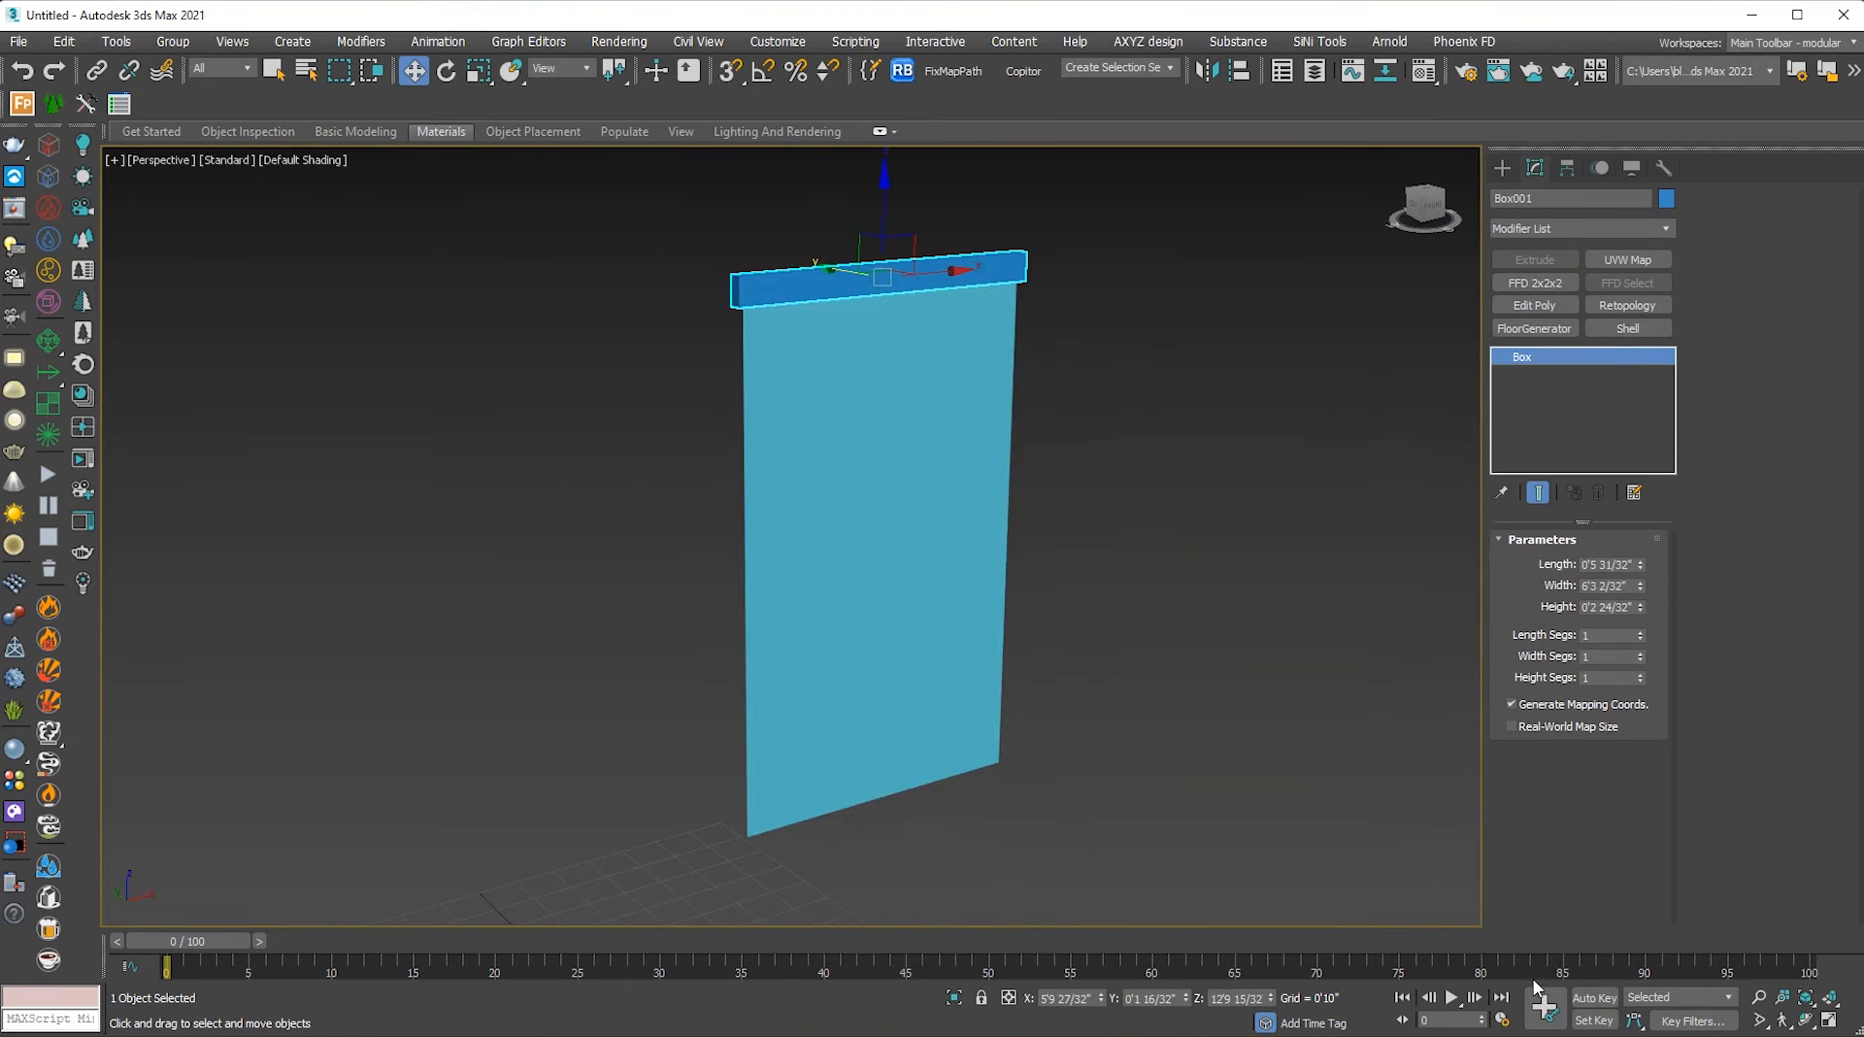
{"action": "left_click", "coordinate": [1582, 1000]}
{"action": "left_click_drag", "start_coordinate": [178, 940], "coordinate": [1771, 939]}
{"action": "key", "text": "r"}
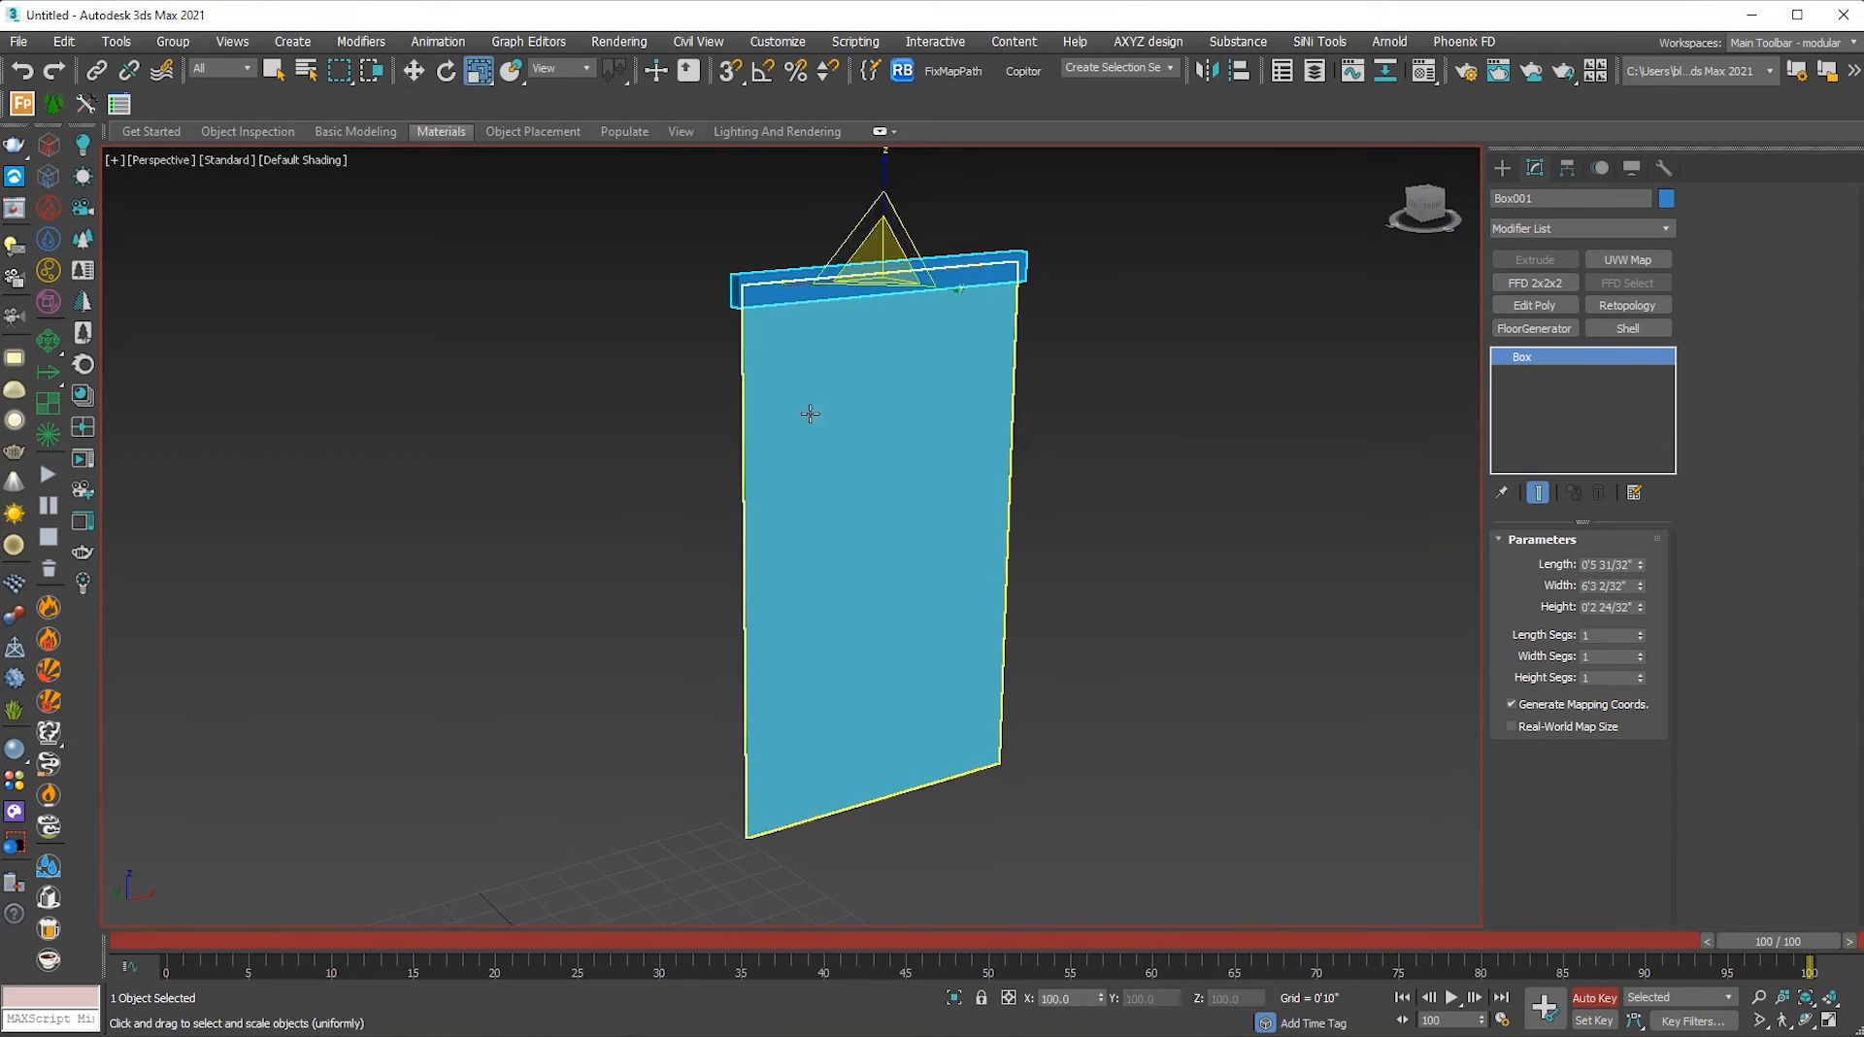
{"action": "left_click_drag", "start_coordinate": [794, 284], "coordinate": [832, 276]}
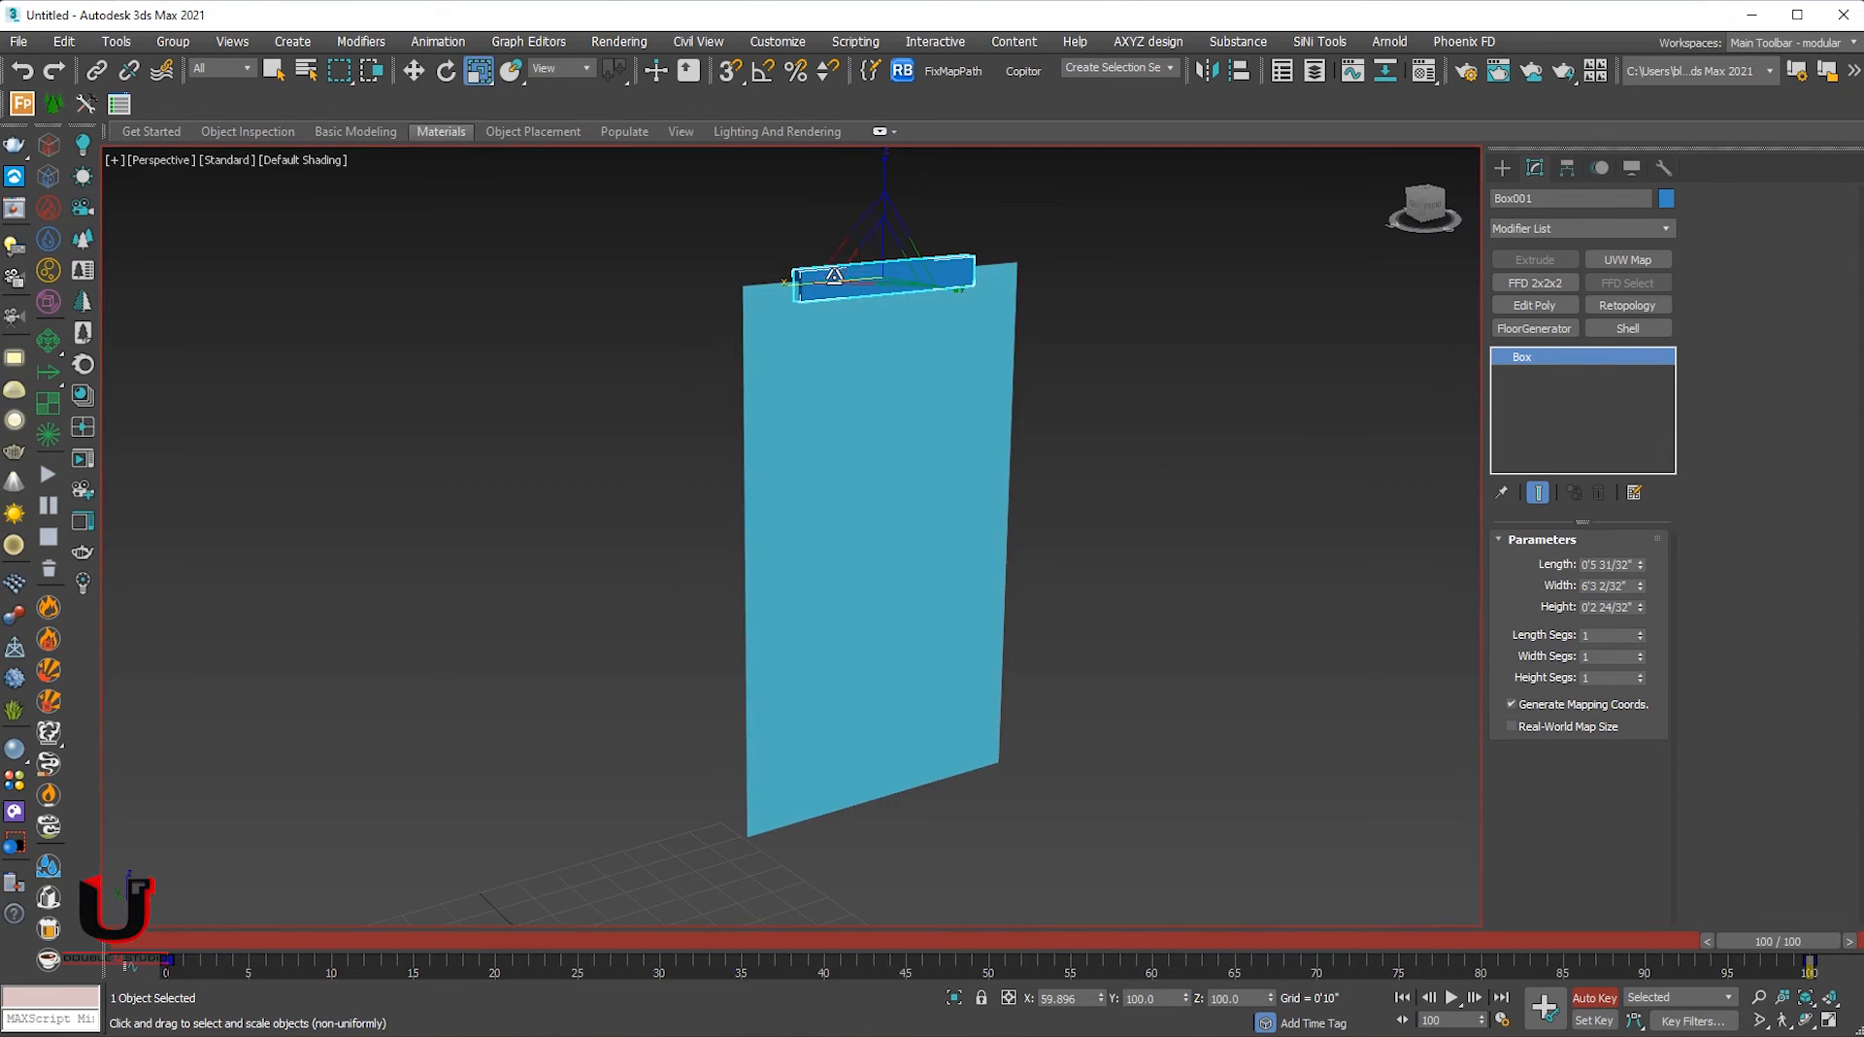
{"action": "left_click", "coordinate": [1594, 997]}
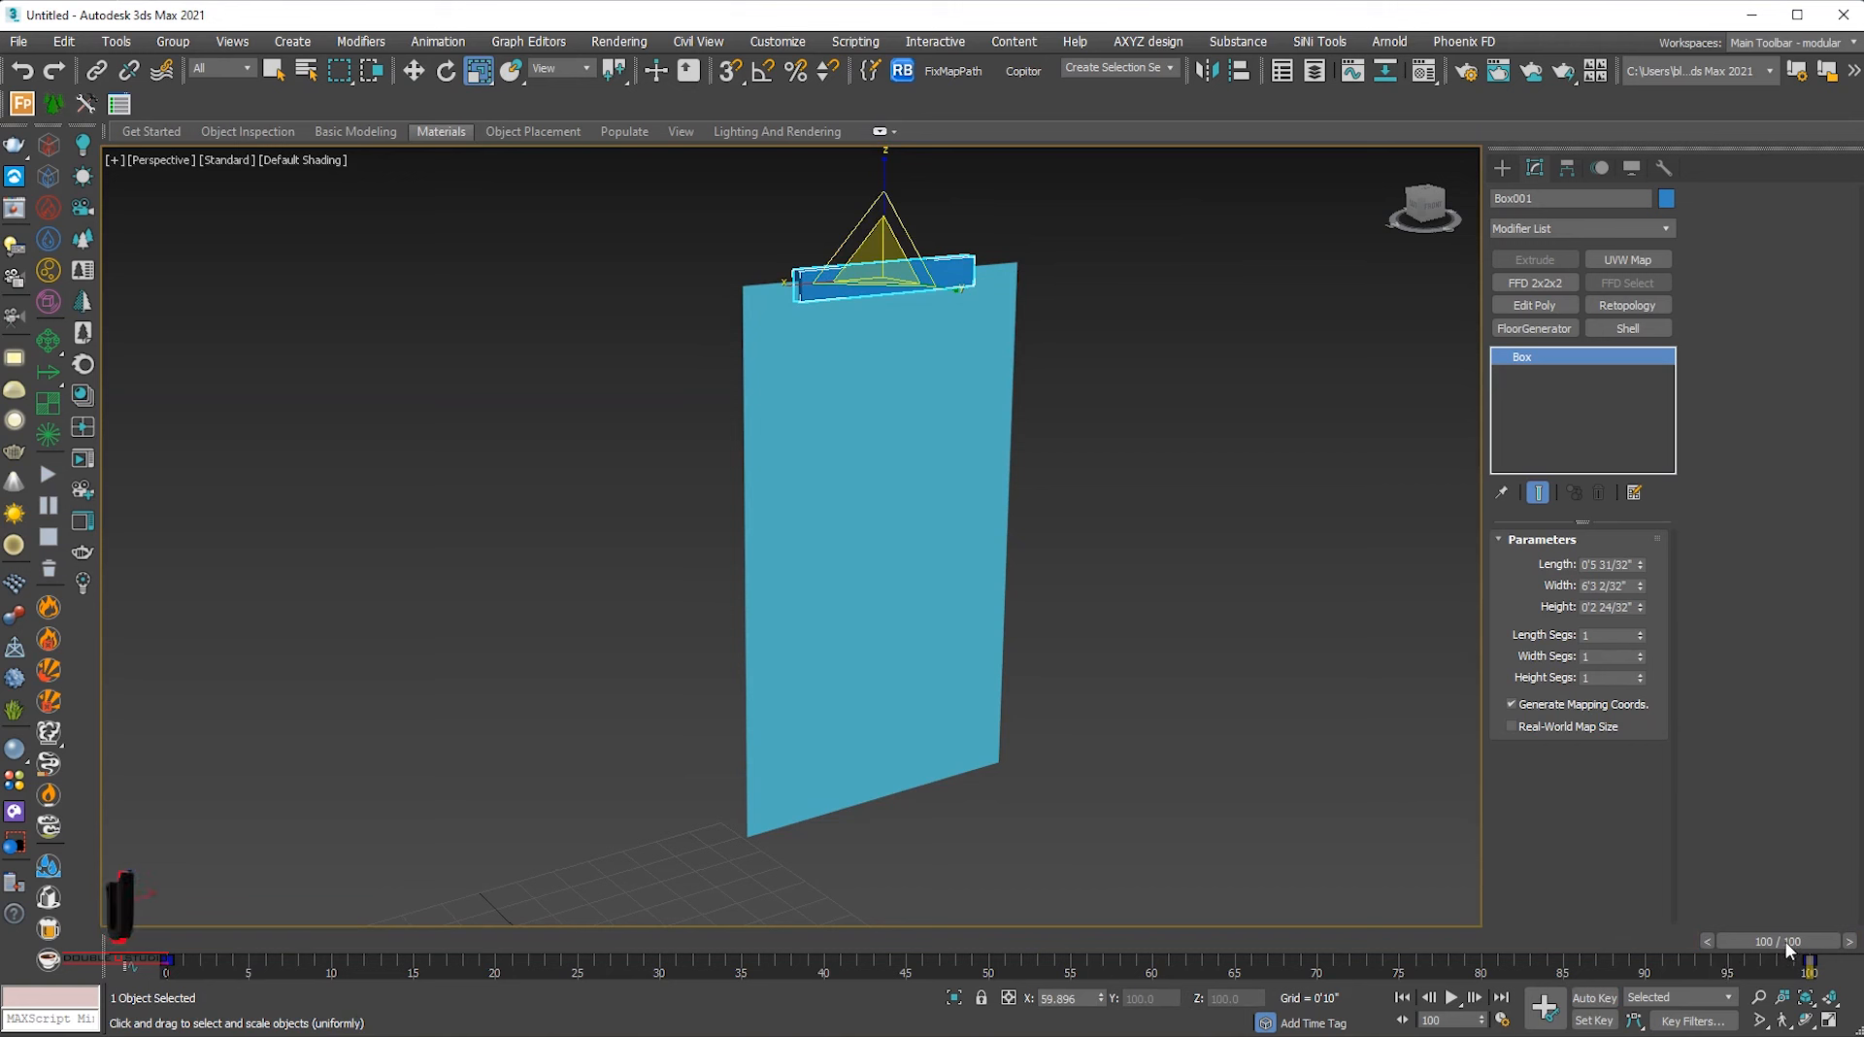
{"action": "left_click_drag", "start_coordinate": [1716, 959], "coordinate": [2, 904]}
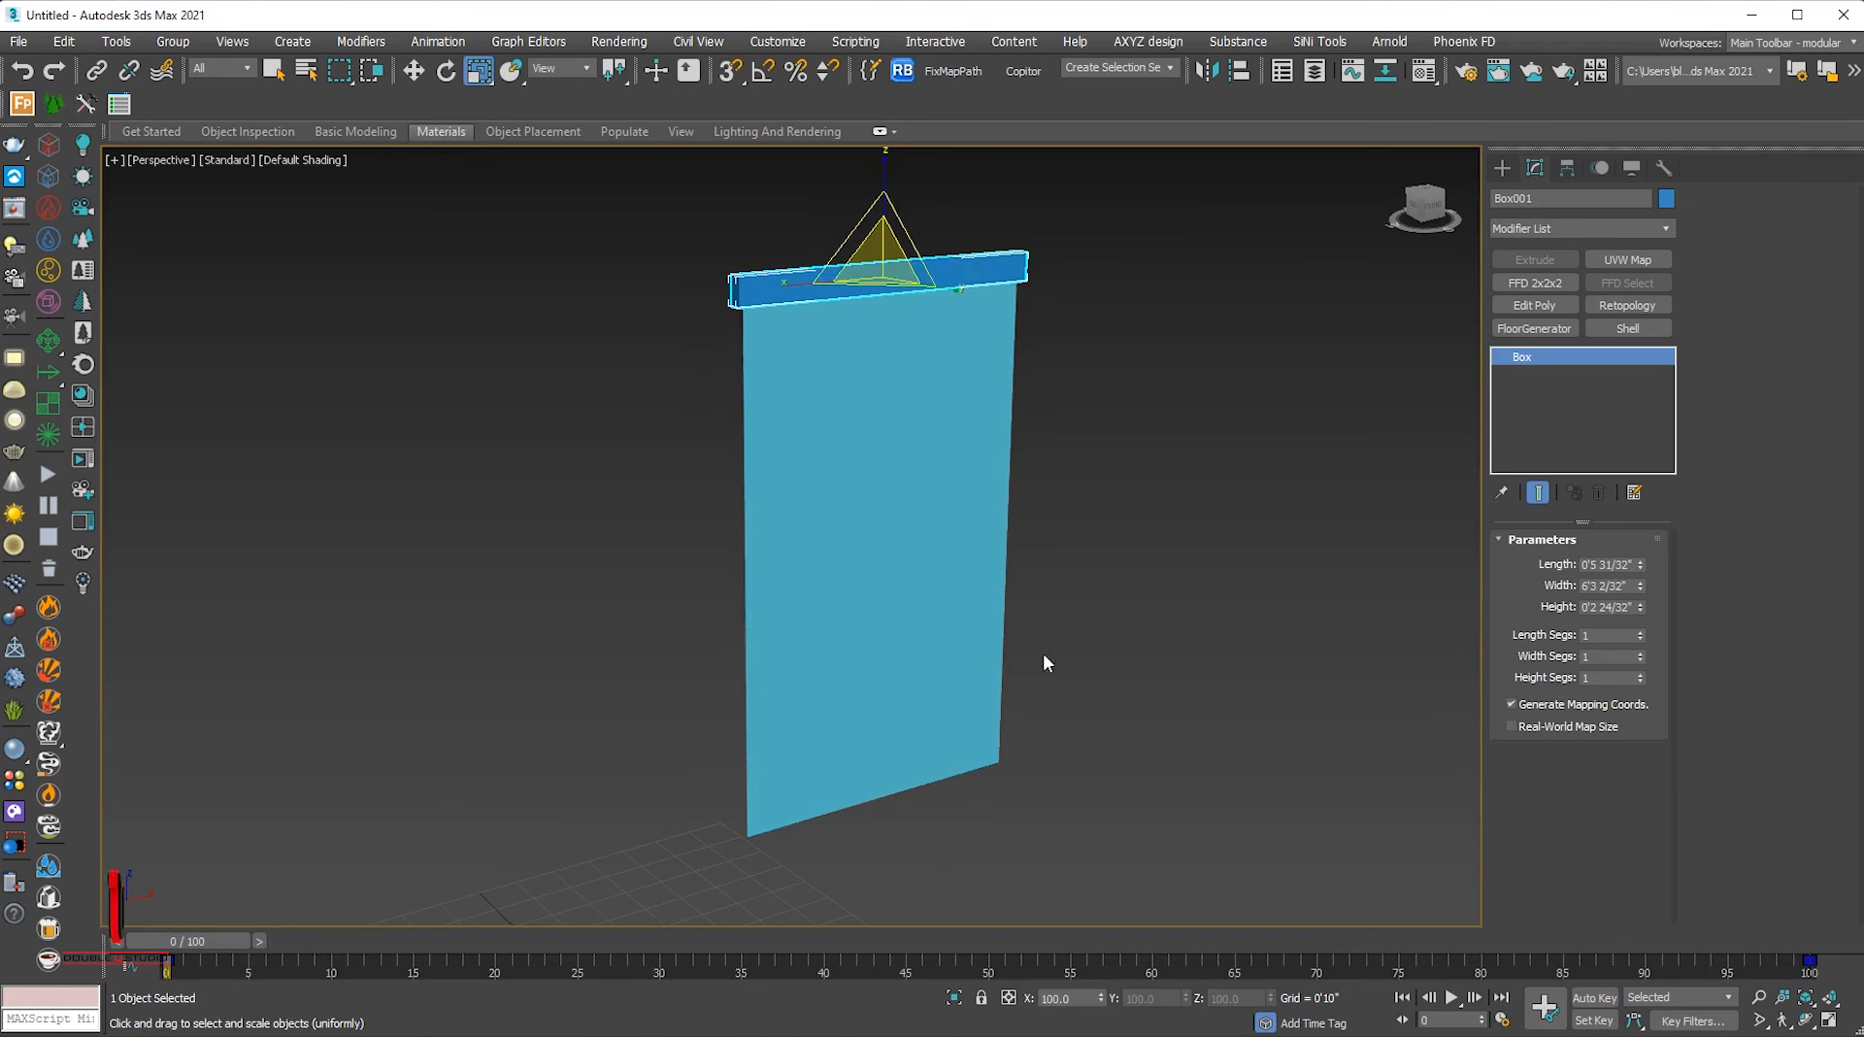
Apply a Cloth modifier to the plane.
{"action": "left_click", "coordinate": [961, 621]}
{"action": "left_click", "coordinate": [1573, 224]}
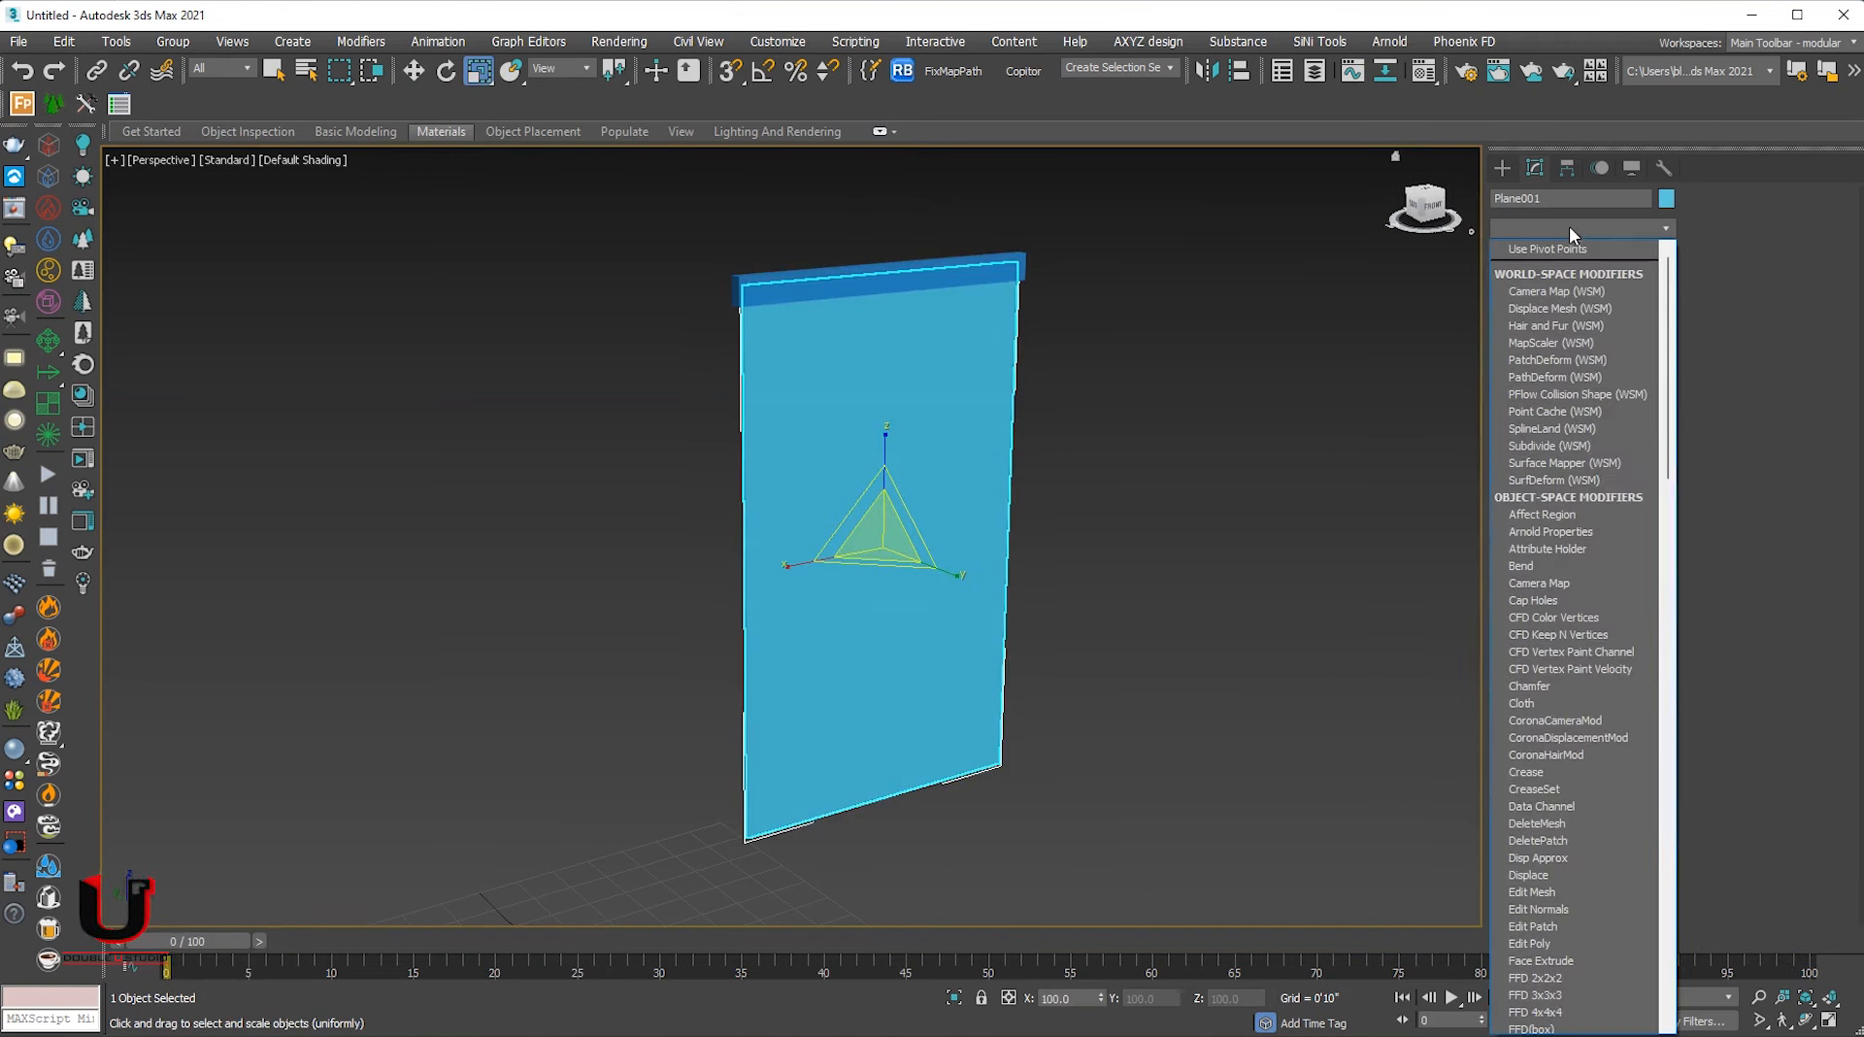
{"action": "scroll", "coordinate": [1569, 230], "scroll_direction": "down", "scroll_amount": 6}
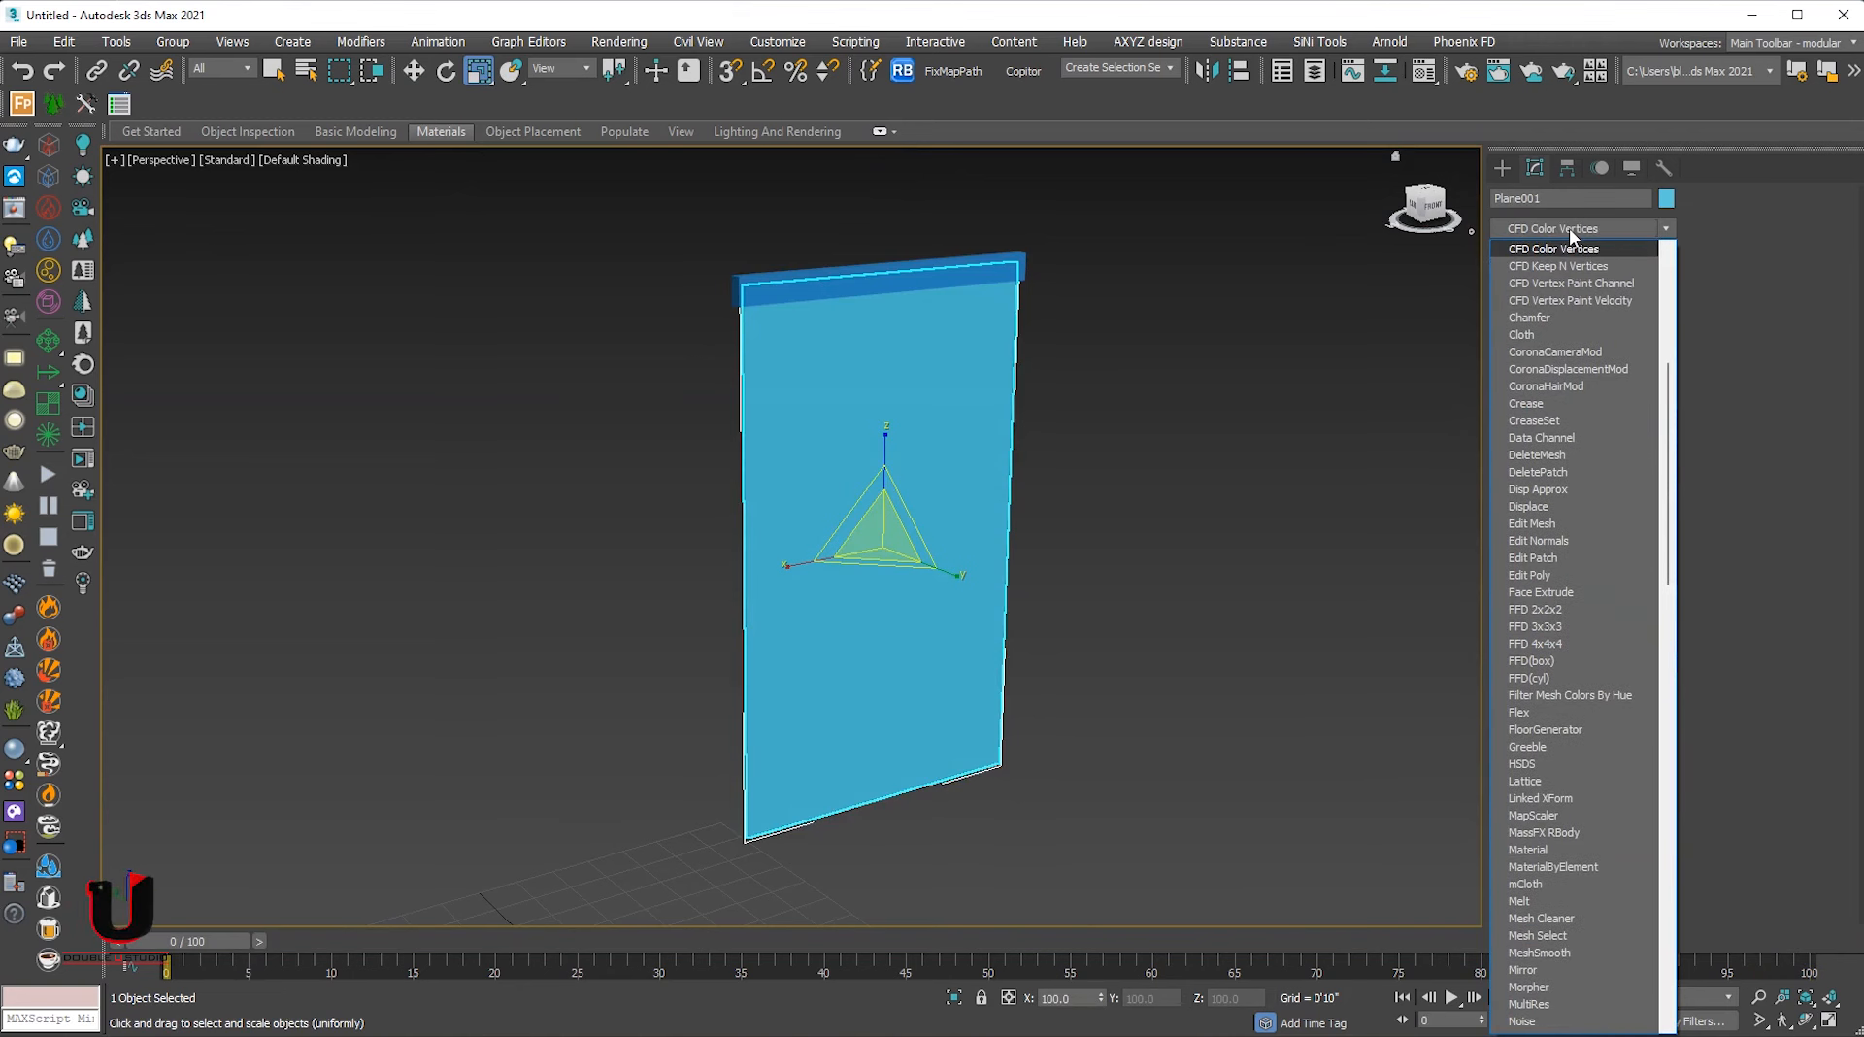
{"action": "left_click", "coordinate": [1540, 330]}
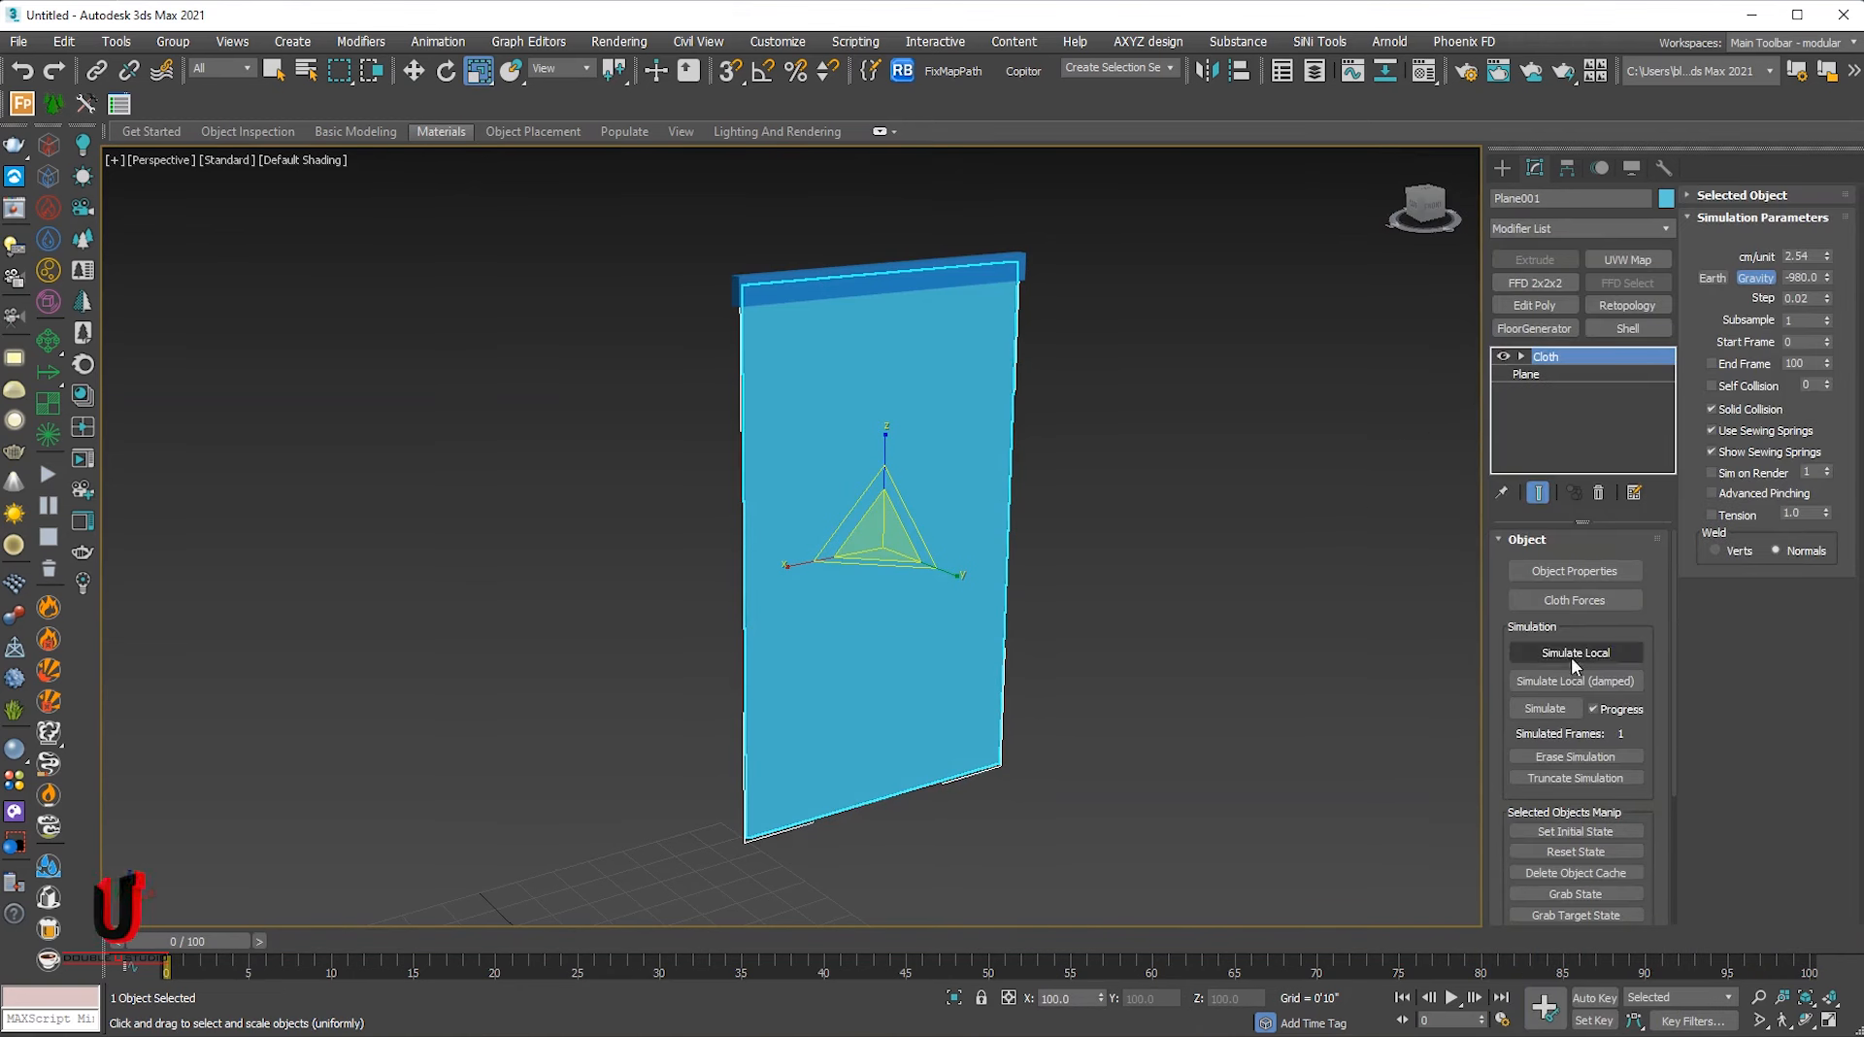
Add Box001 to the plane's cloth simulation through the Cloth object properties.
{"action": "left_click", "coordinate": [1622, 571]}
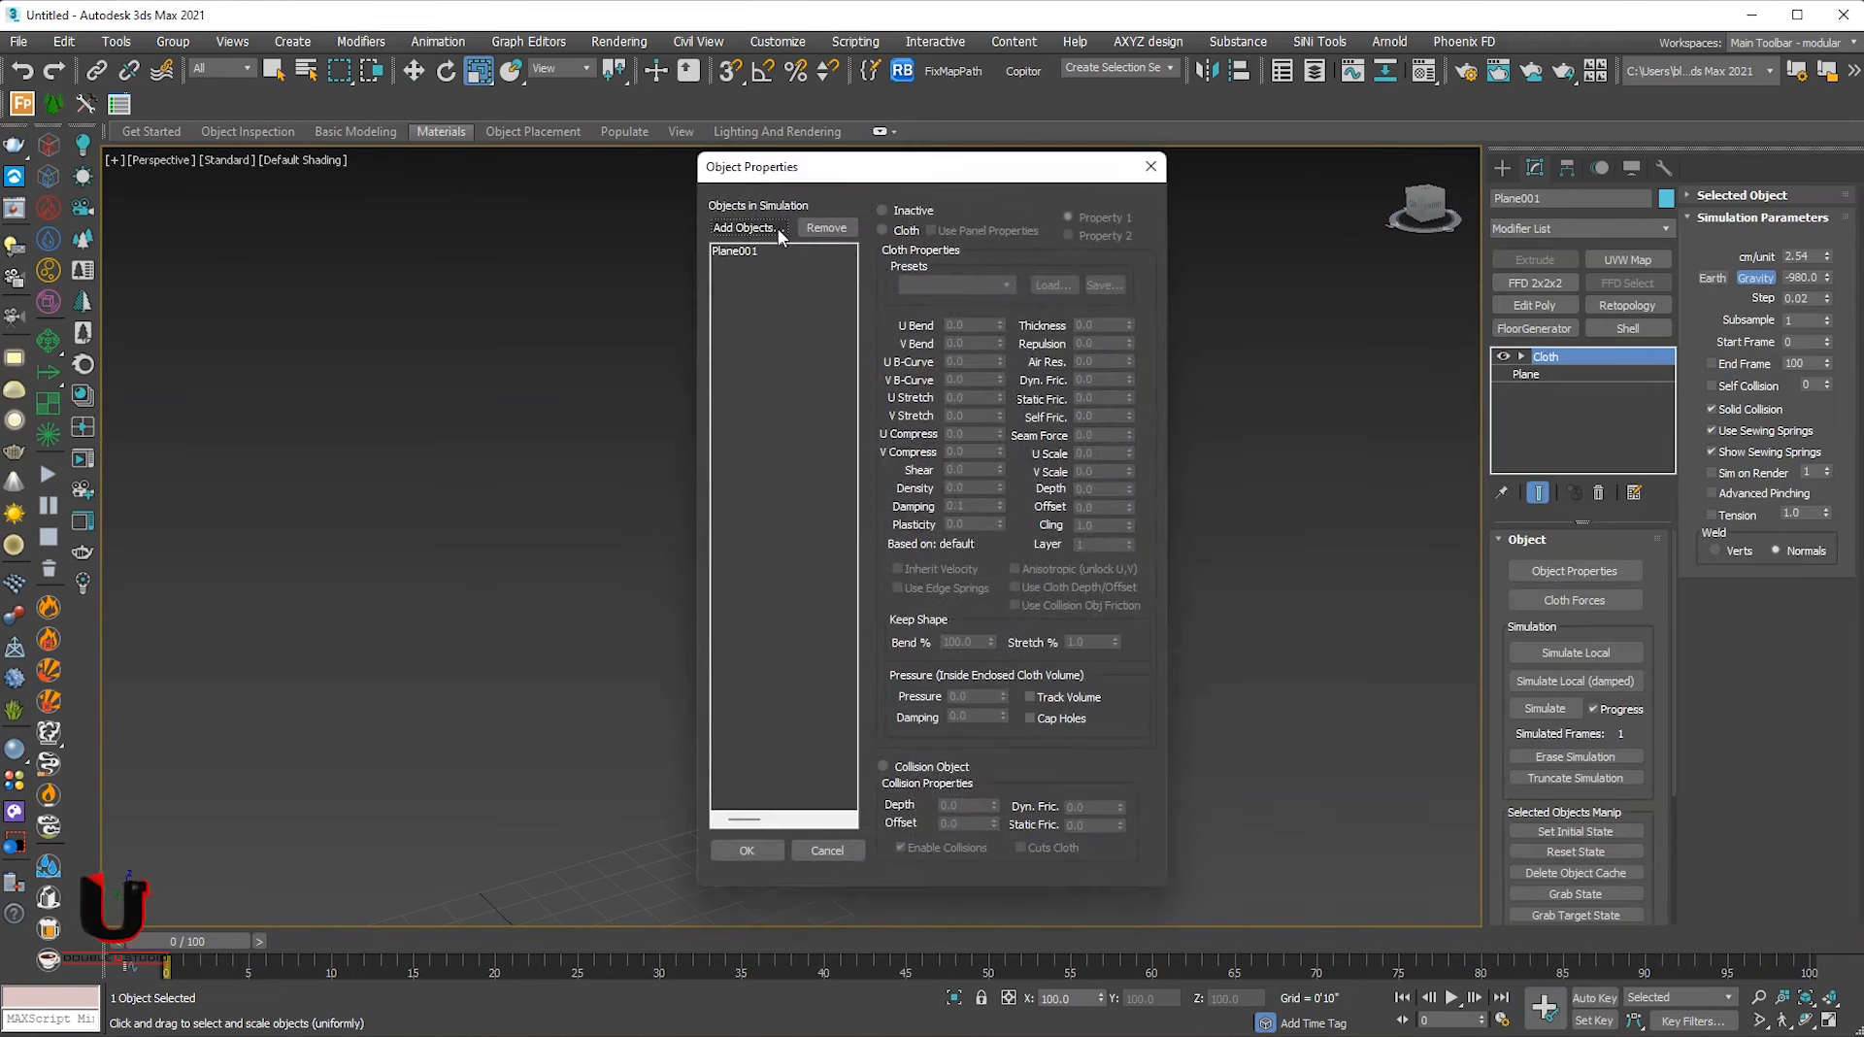
{"action": "left_click", "coordinate": [735, 250]}
{"action": "left_click", "coordinate": [746, 227]}
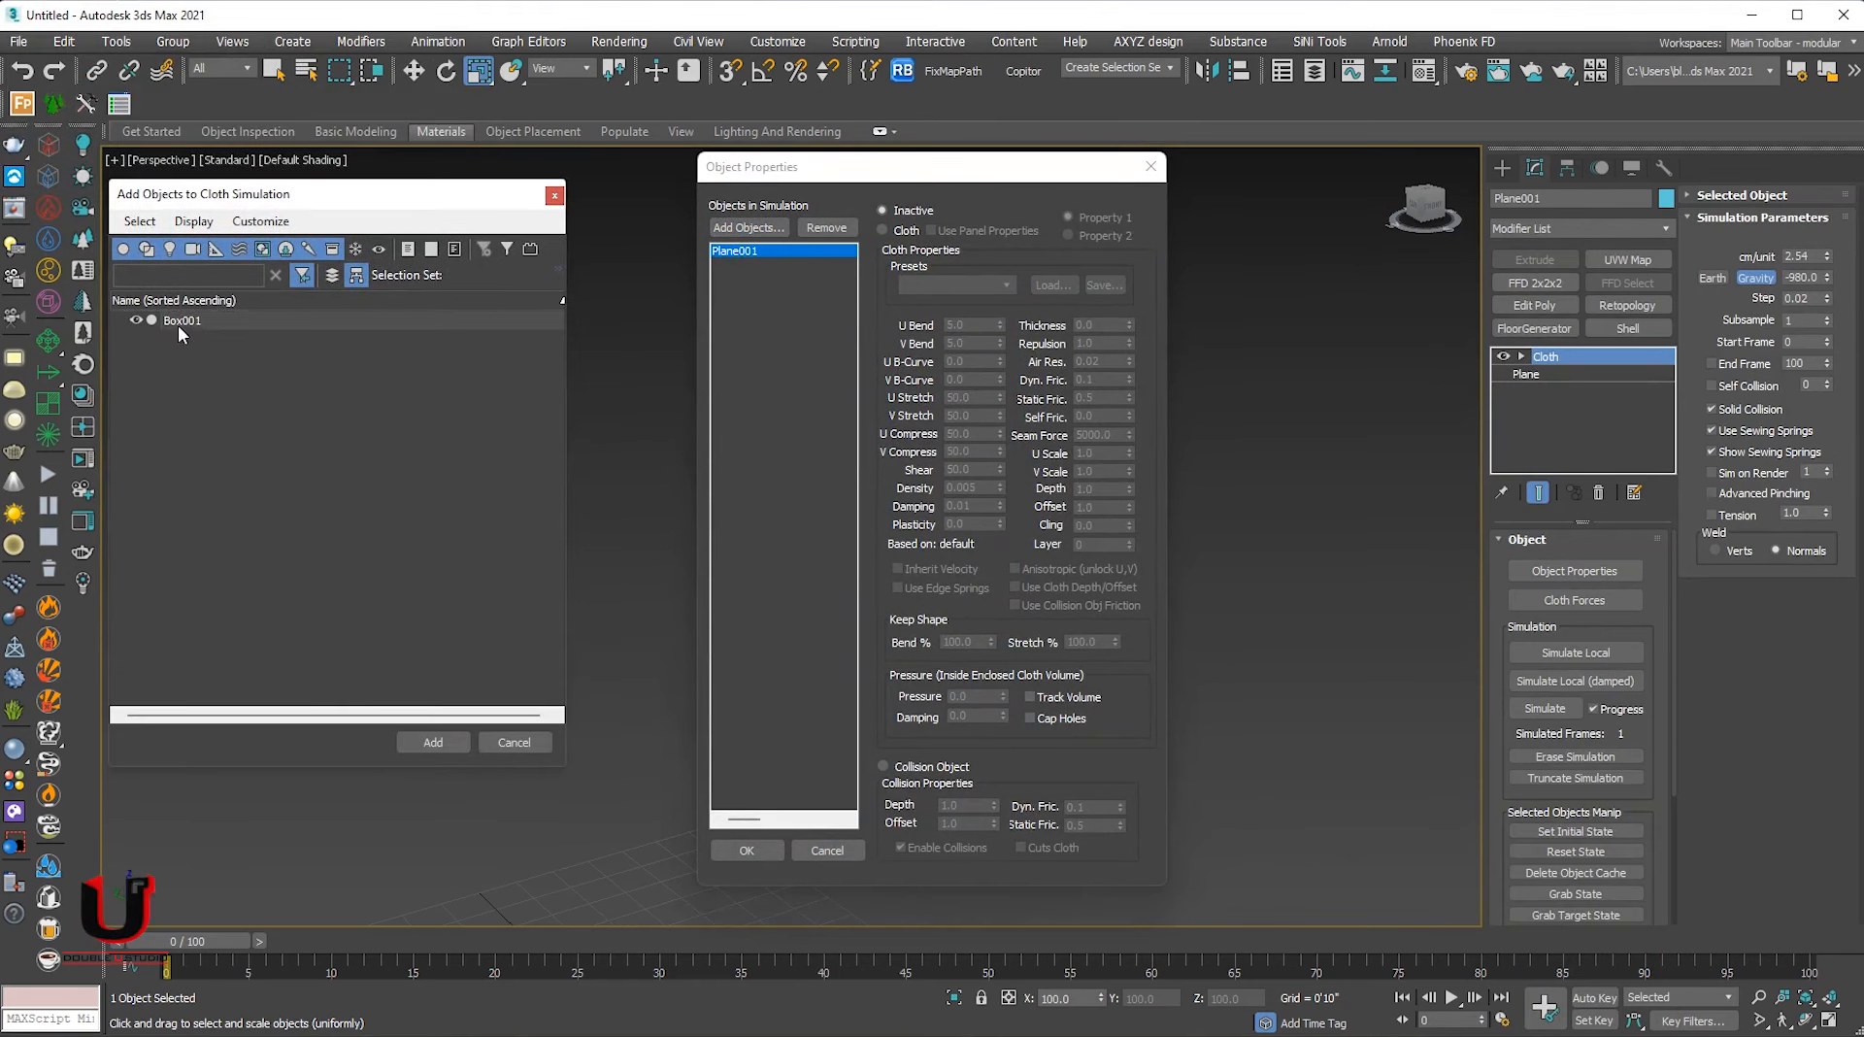
{"action": "left_click", "coordinate": [179, 320]}
{"action": "left_click", "coordinate": [433, 742]}
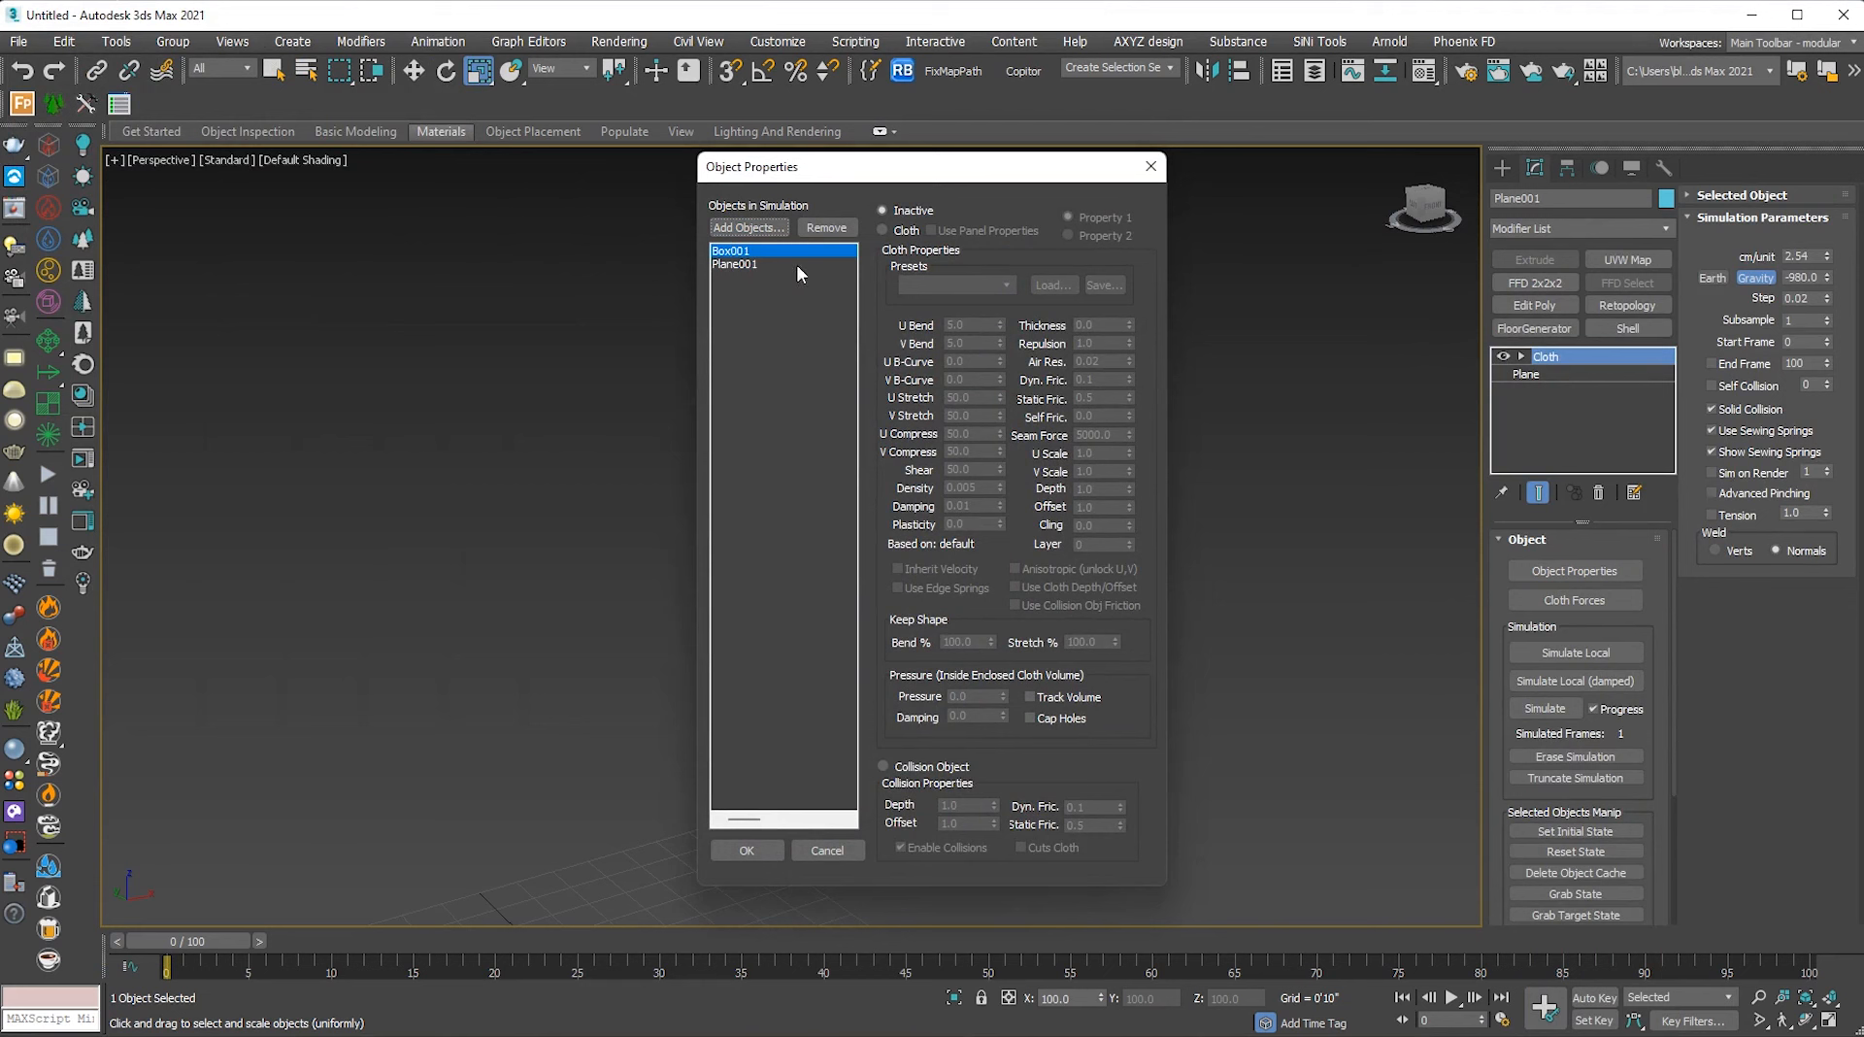
Define Box001 as a collision object and Plane001 as cloth, and accept the simulation properties.
{"action": "left_click", "coordinate": [883, 766]}
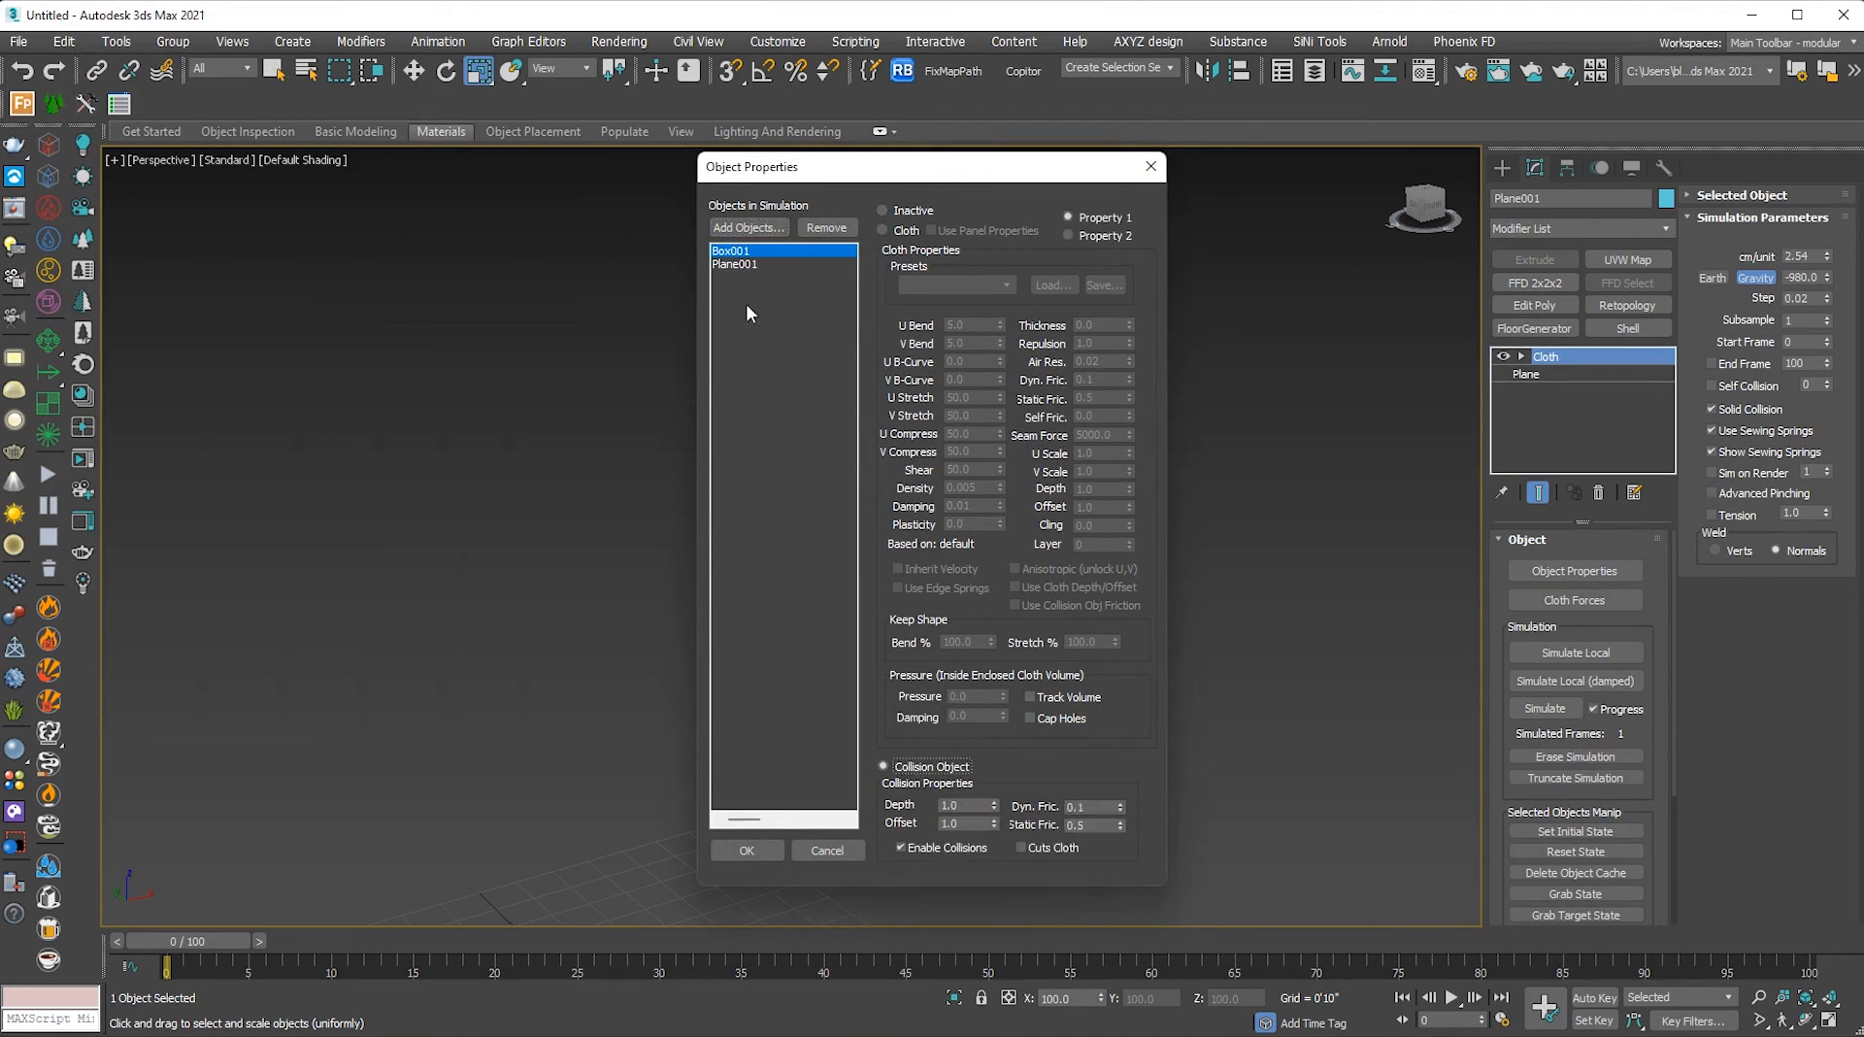
{"action": "left_click", "coordinate": [728, 263]}
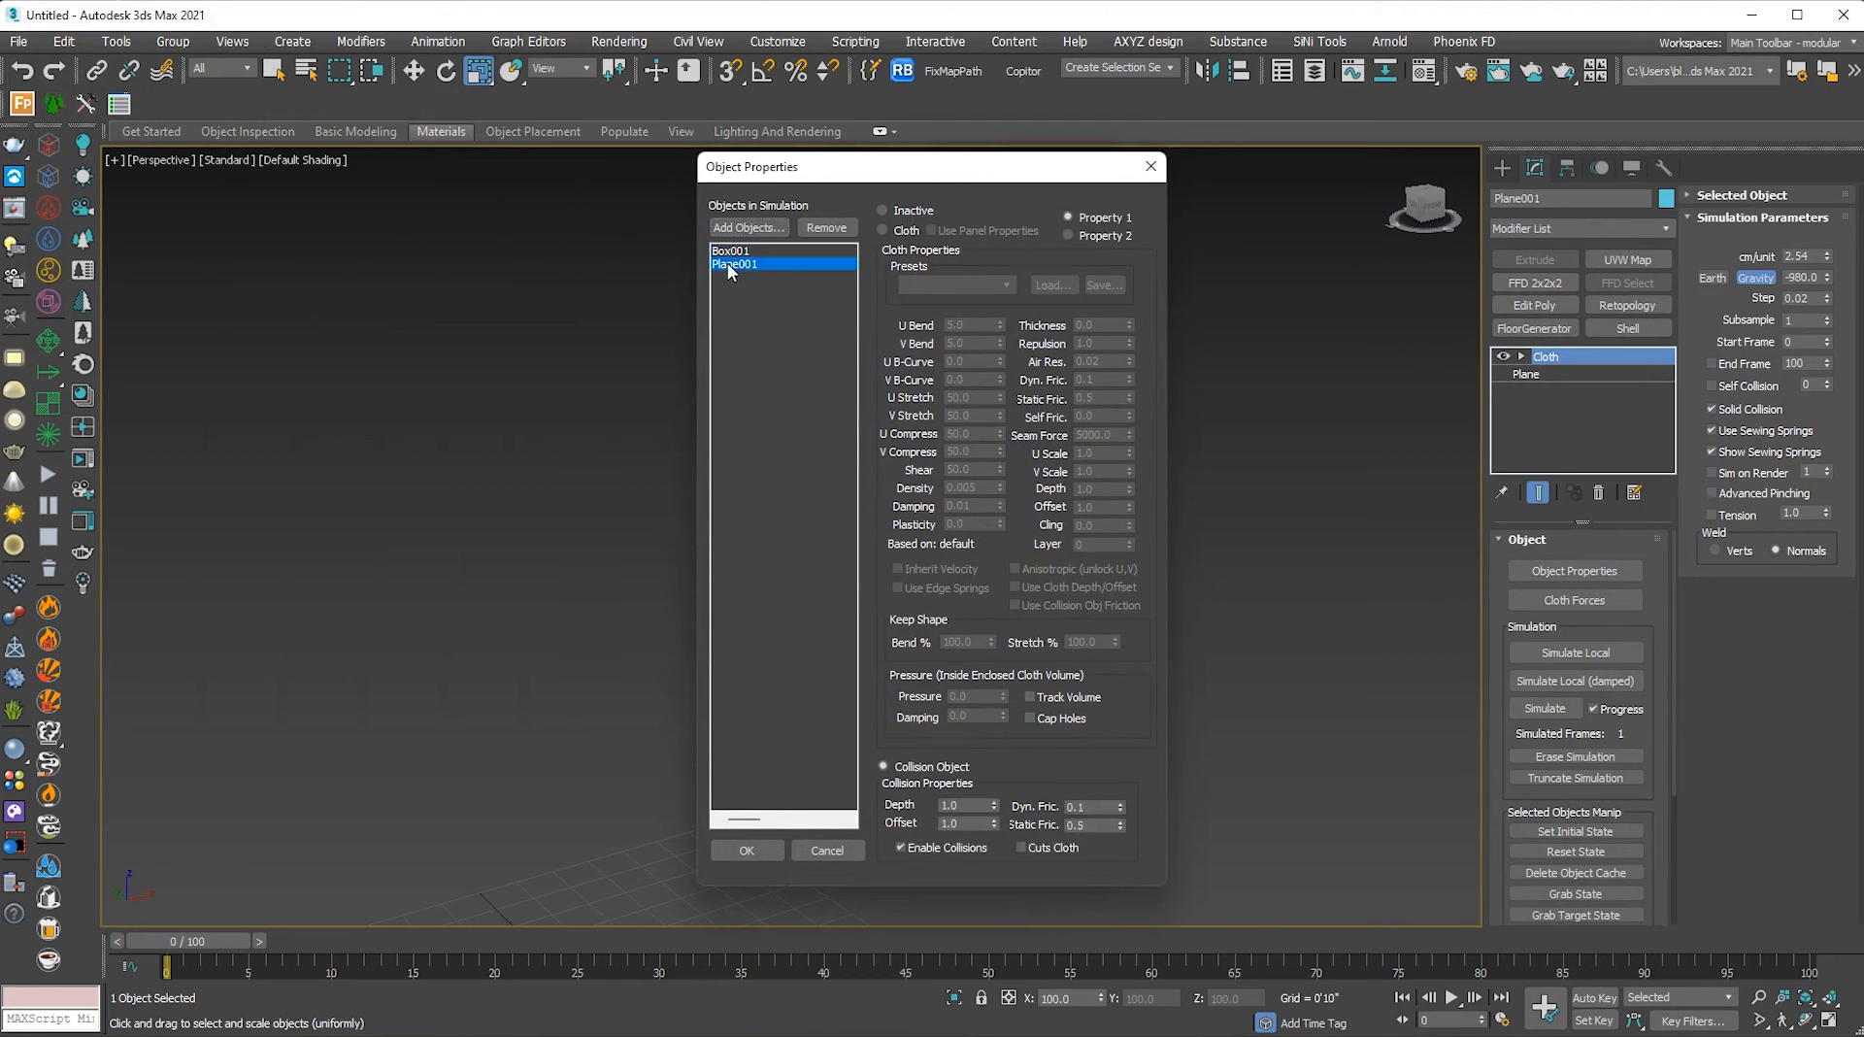
{"action": "left_click", "coordinate": [885, 230]}
{"action": "left_click", "coordinate": [726, 848]}
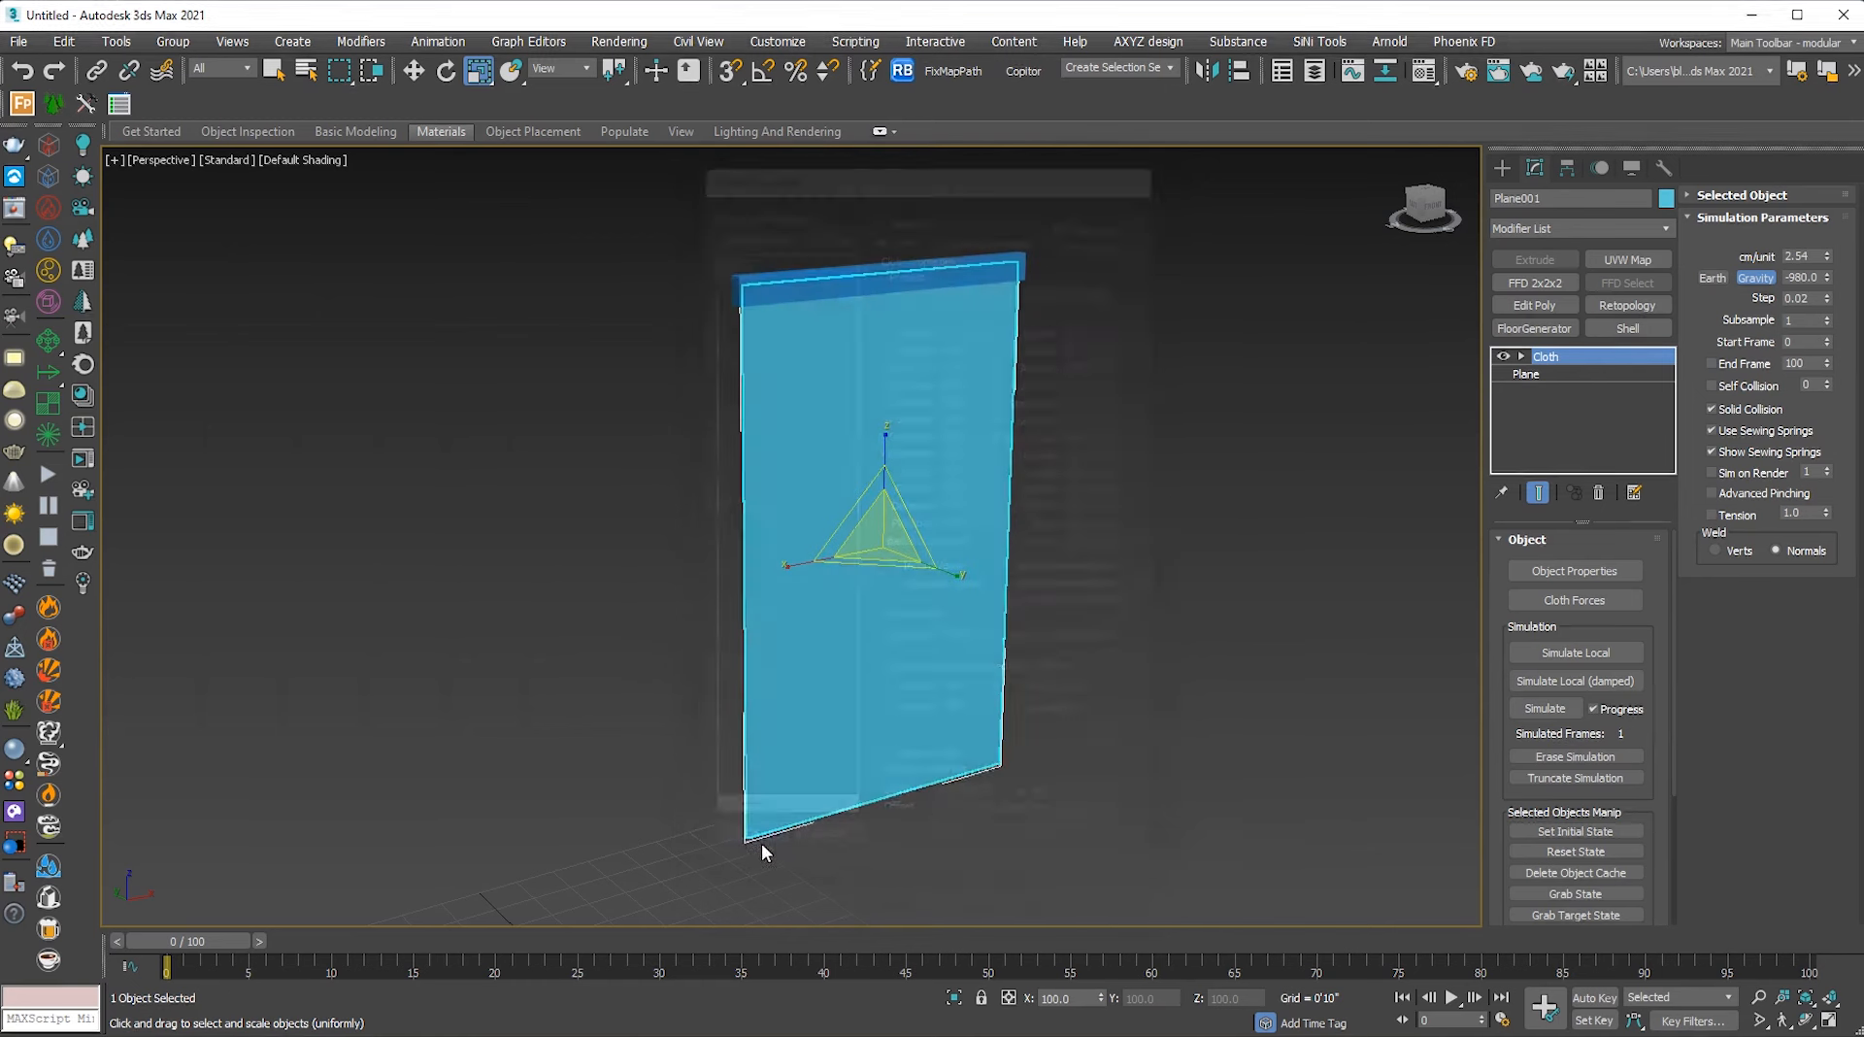
Make a Cloth group from the plane's upper rows of vertices that lie within the box, keeping the default name.
{"action": "left_click", "coordinate": [1100, 697]}
{"action": "left_click", "coordinate": [878, 534]}
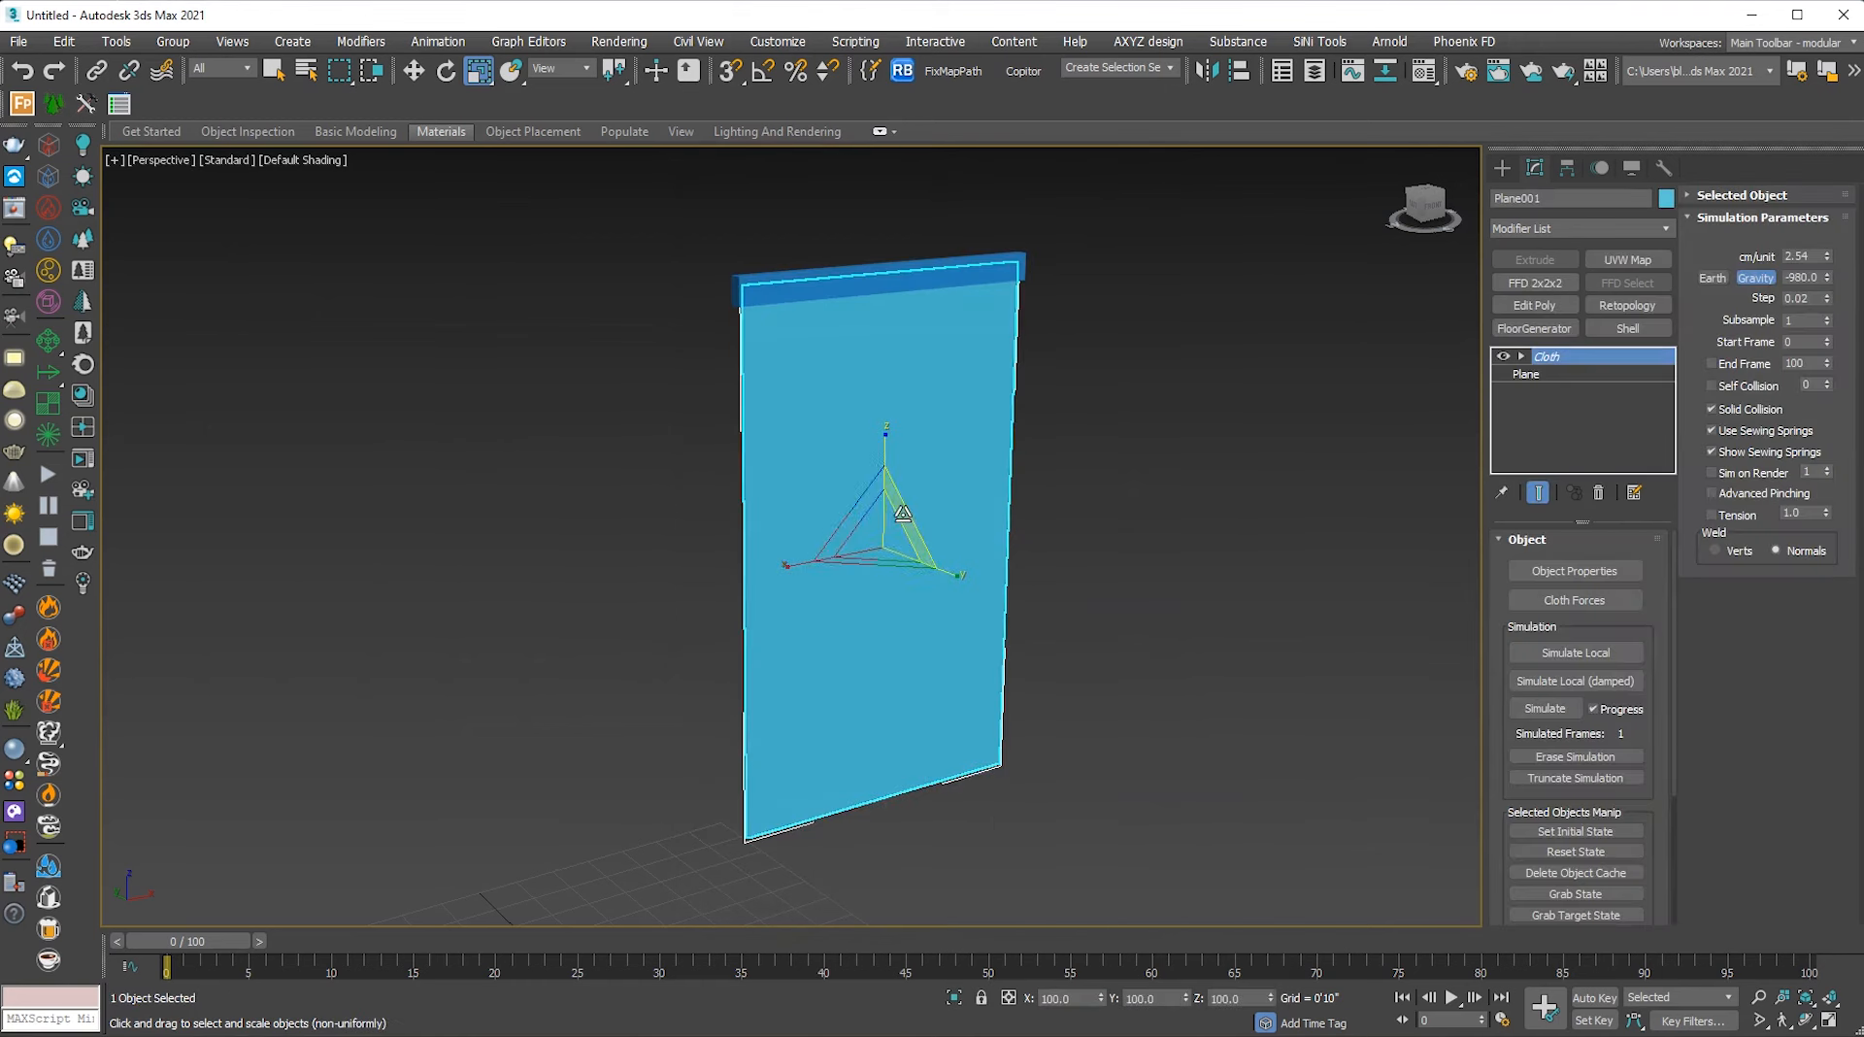
{"action": "key", "text": "f"}
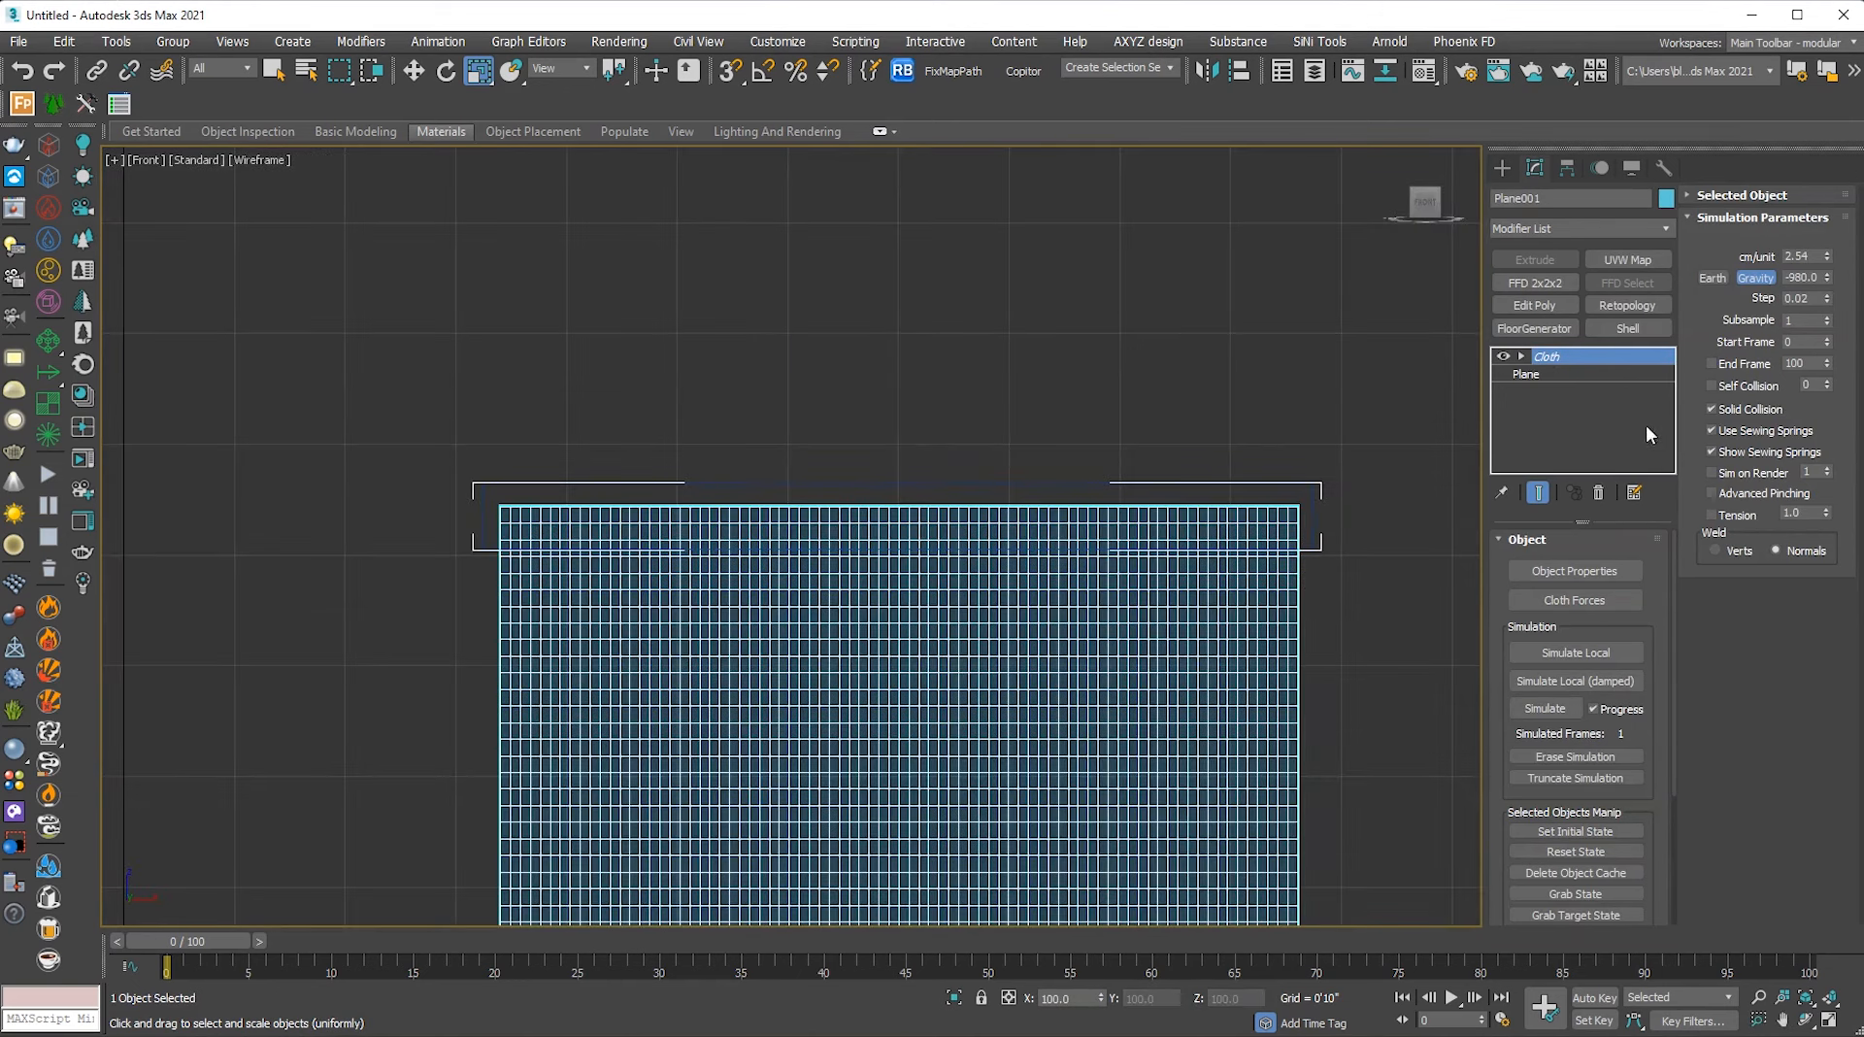
{"action": "left_click", "coordinate": [1521, 356]}
{"action": "left_click", "coordinate": [1558, 375]}
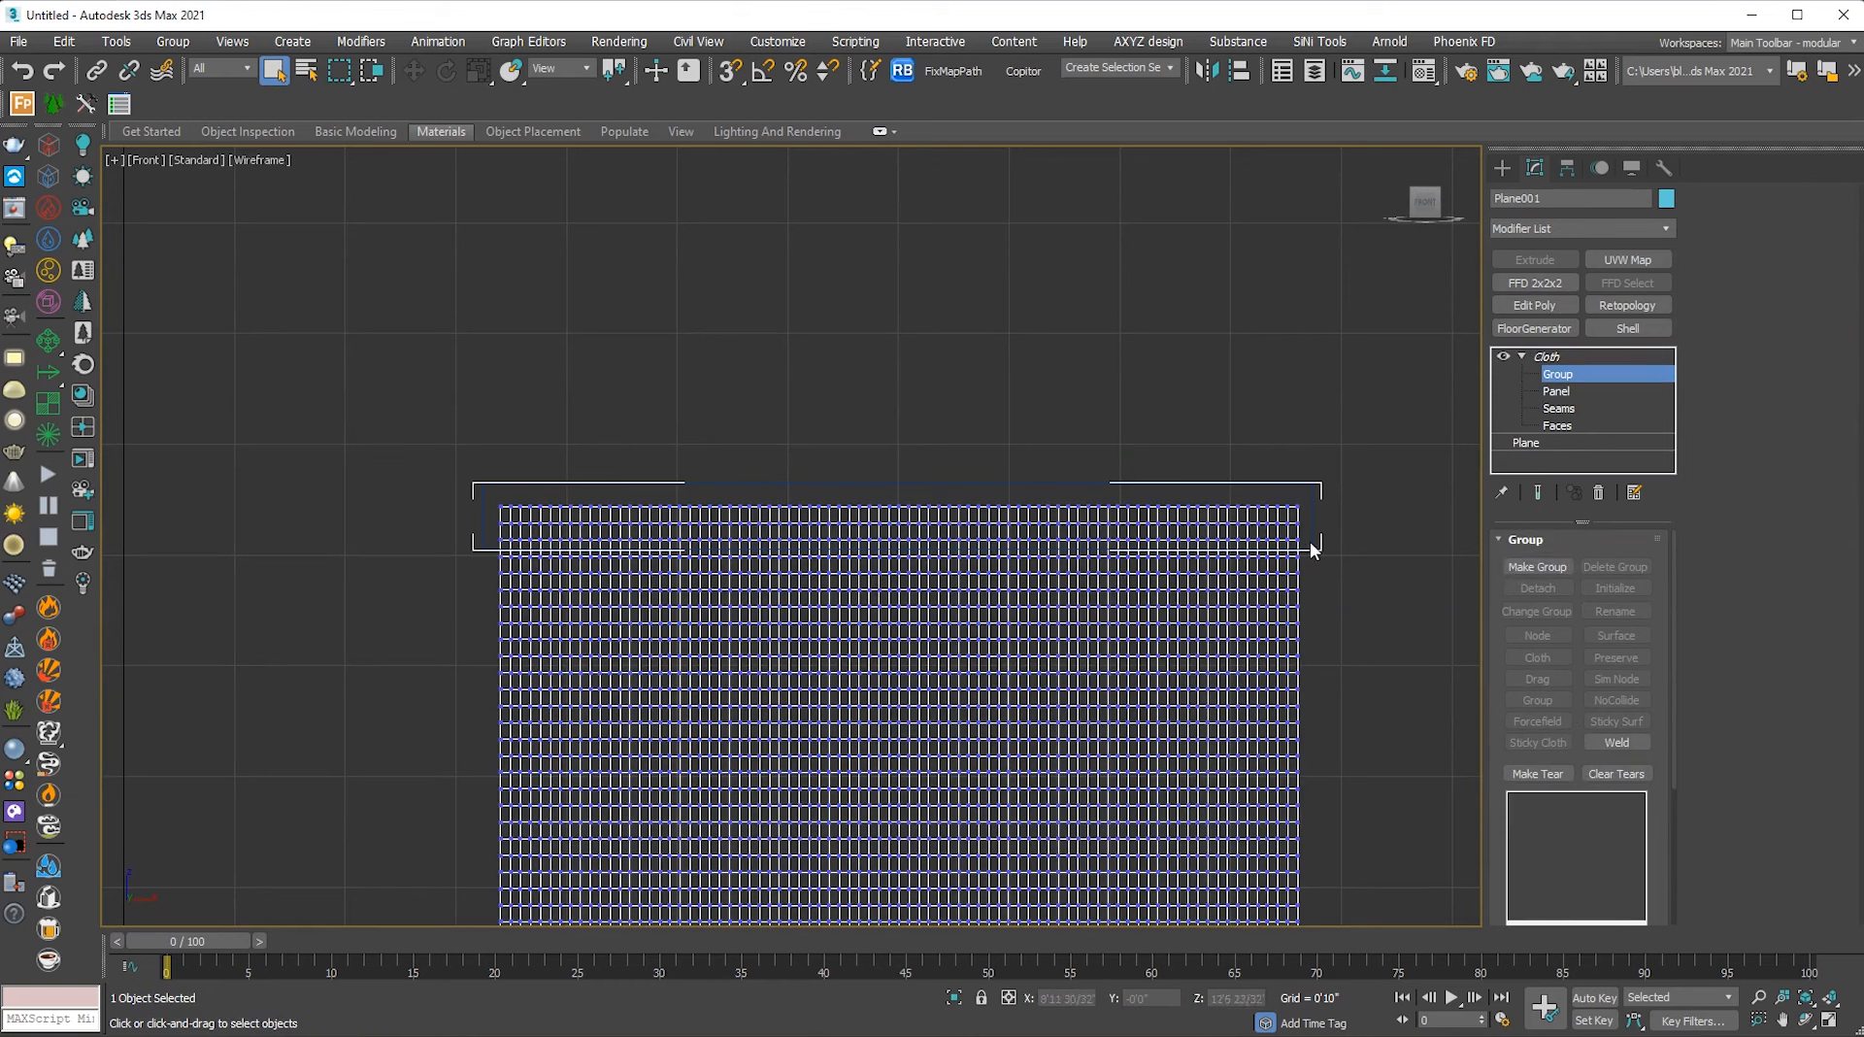
{"action": "left_click_drag", "start_coordinate": [910, 574], "coordinate": [133, 553]}
{"action": "left_click", "coordinate": [1537, 567]}
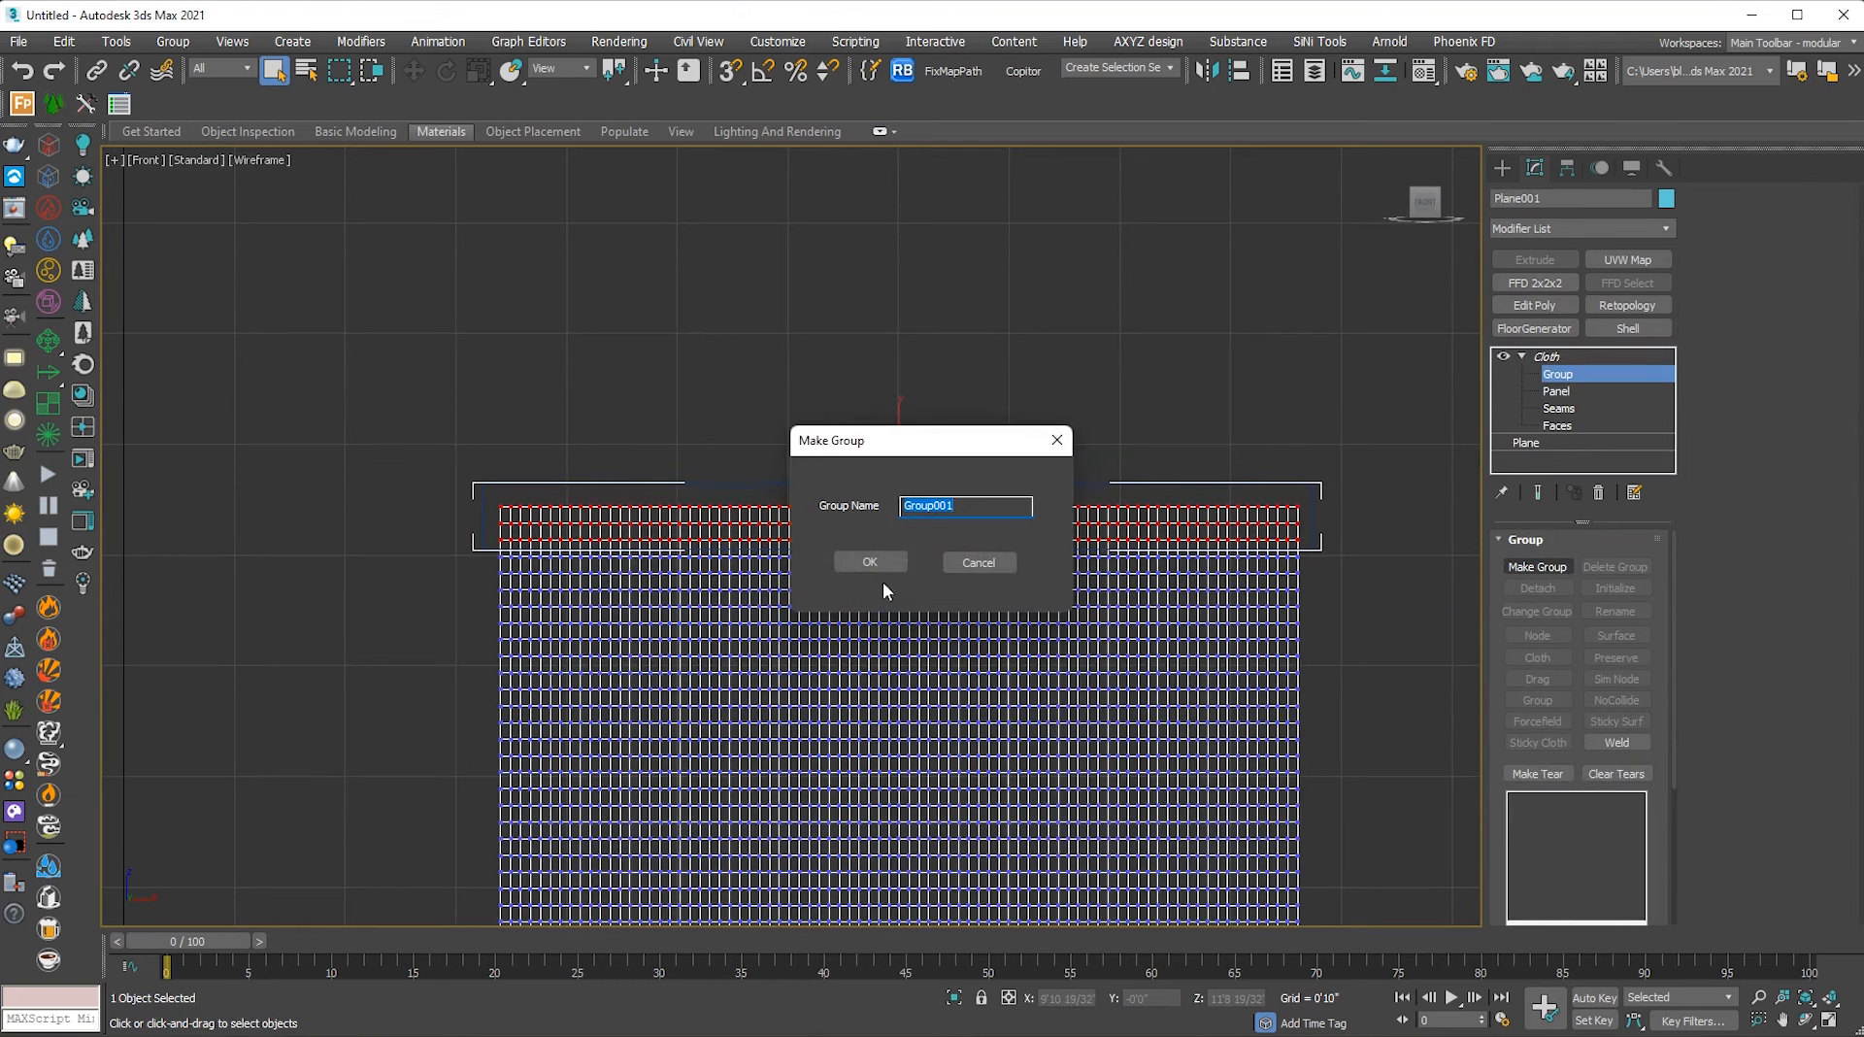
{"action": "left_click", "coordinate": [879, 556]}
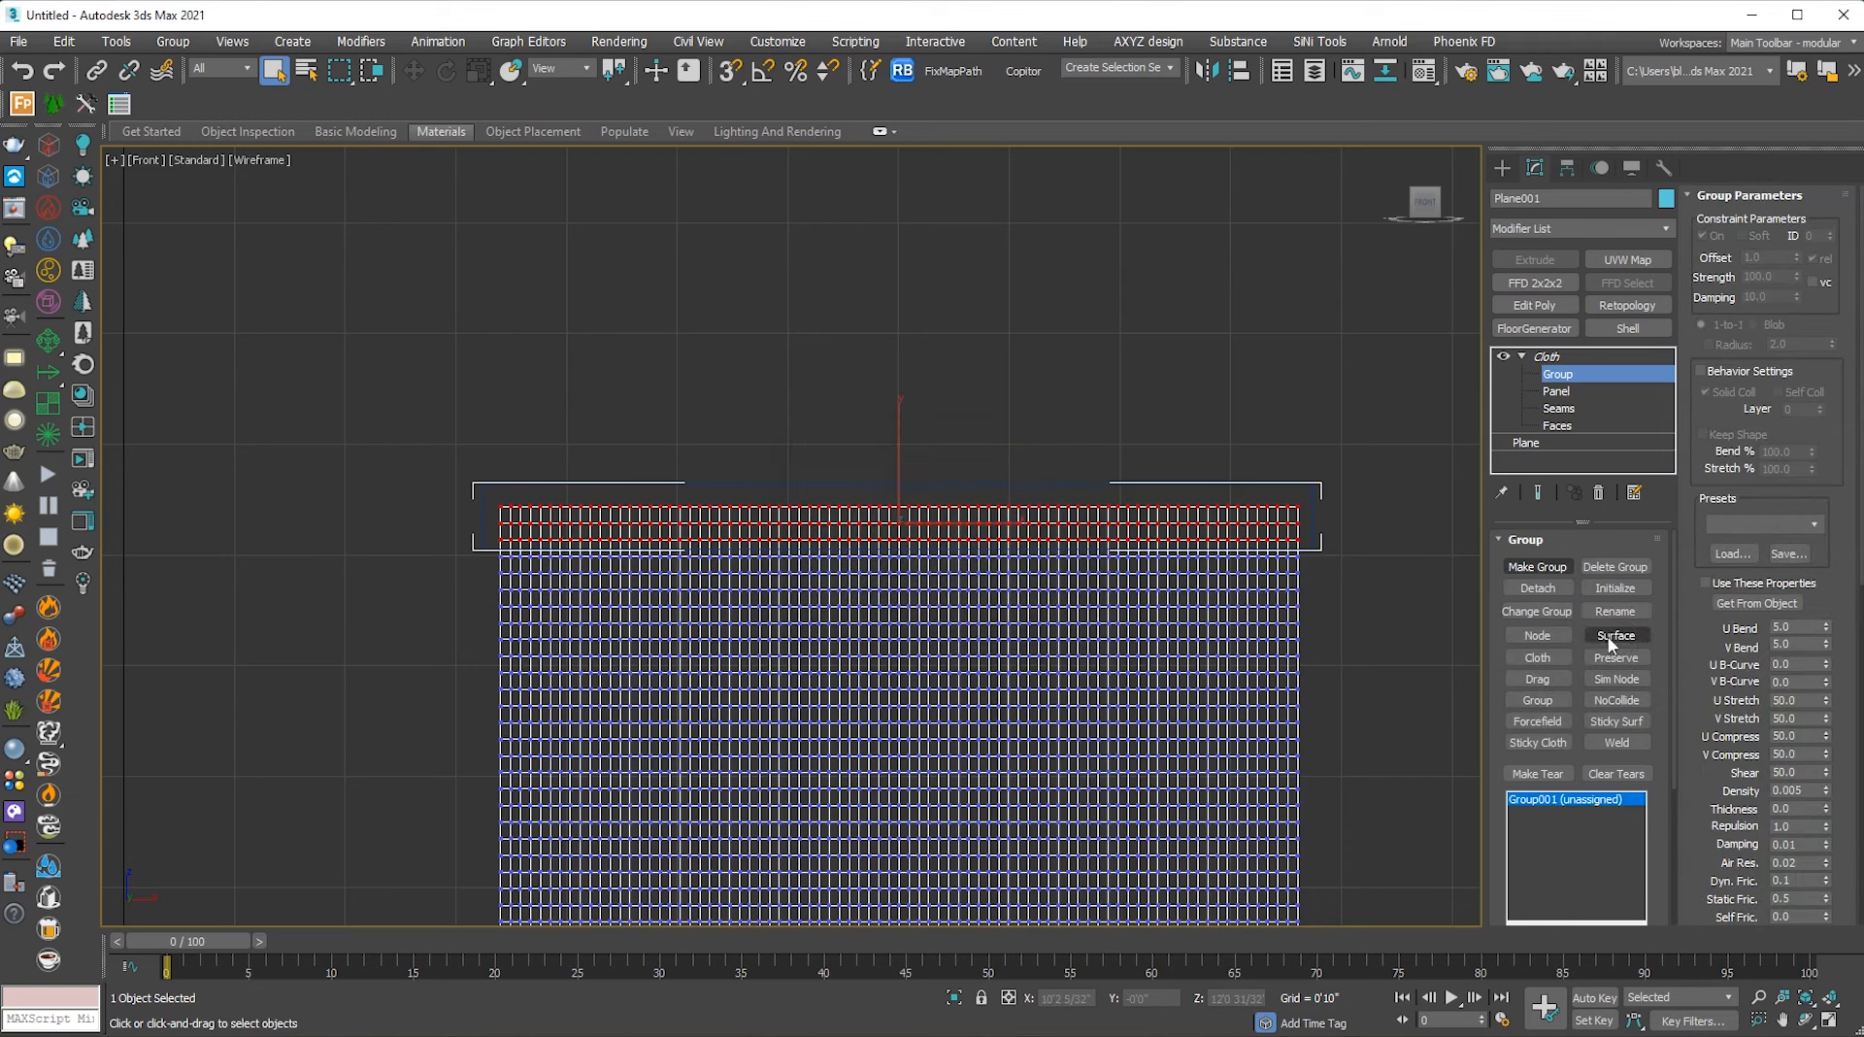
Attach the vertex group to the box with a Surface constraint and leave the group sub-object level.
{"action": "left_click", "coordinate": [1615, 636]}
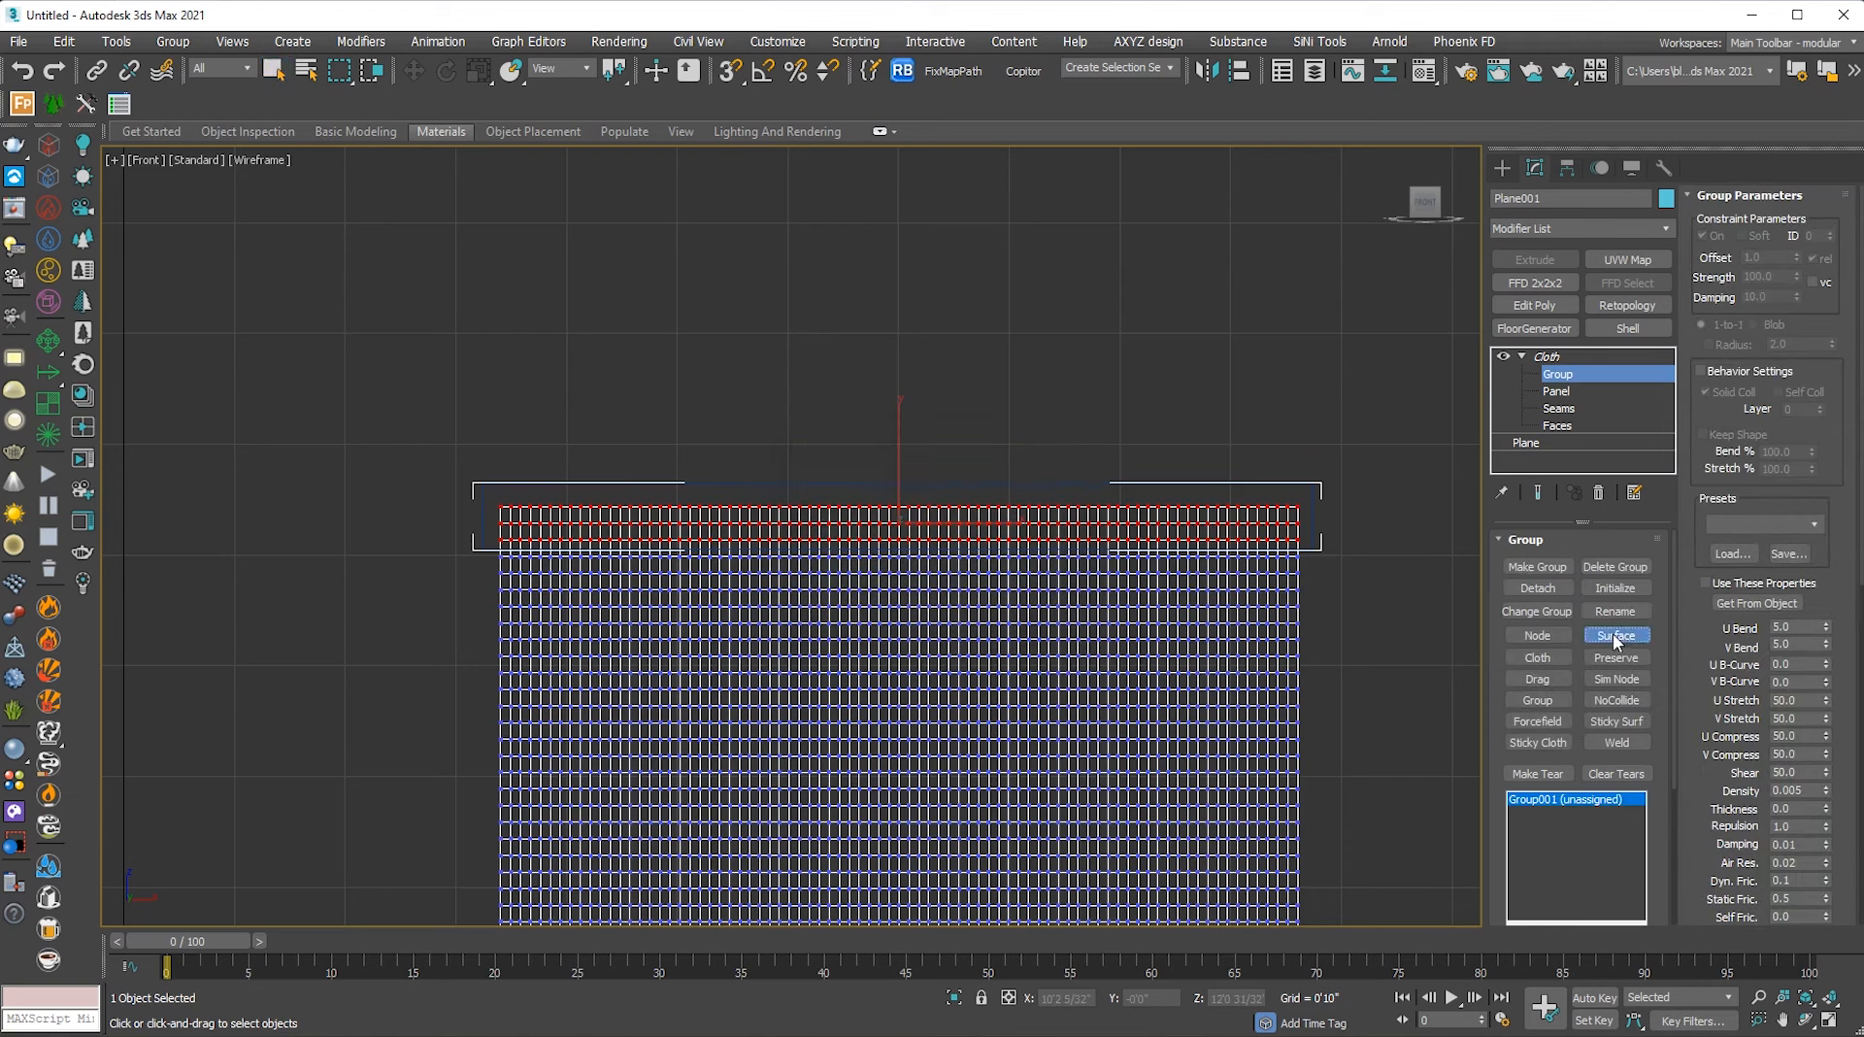
{"action": "left_click", "coordinate": [1312, 502]}
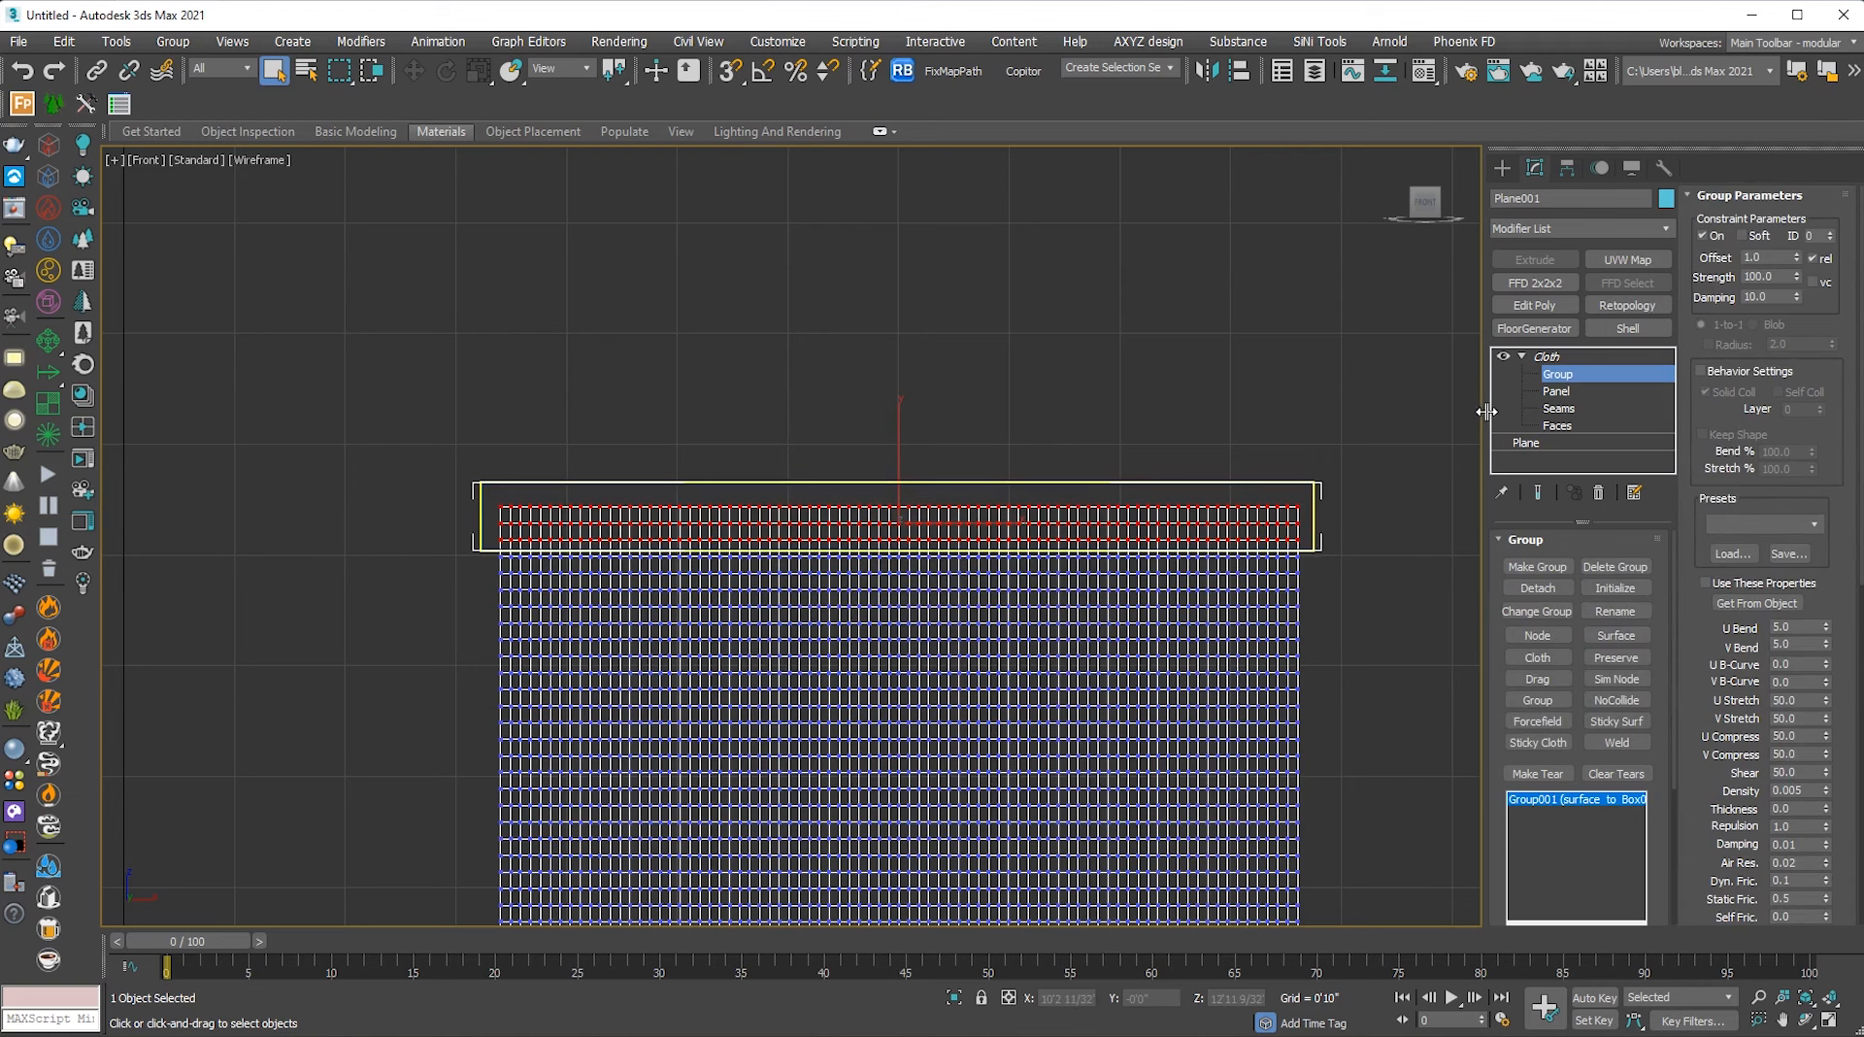
{"action": "left_click", "coordinate": [1545, 357]}
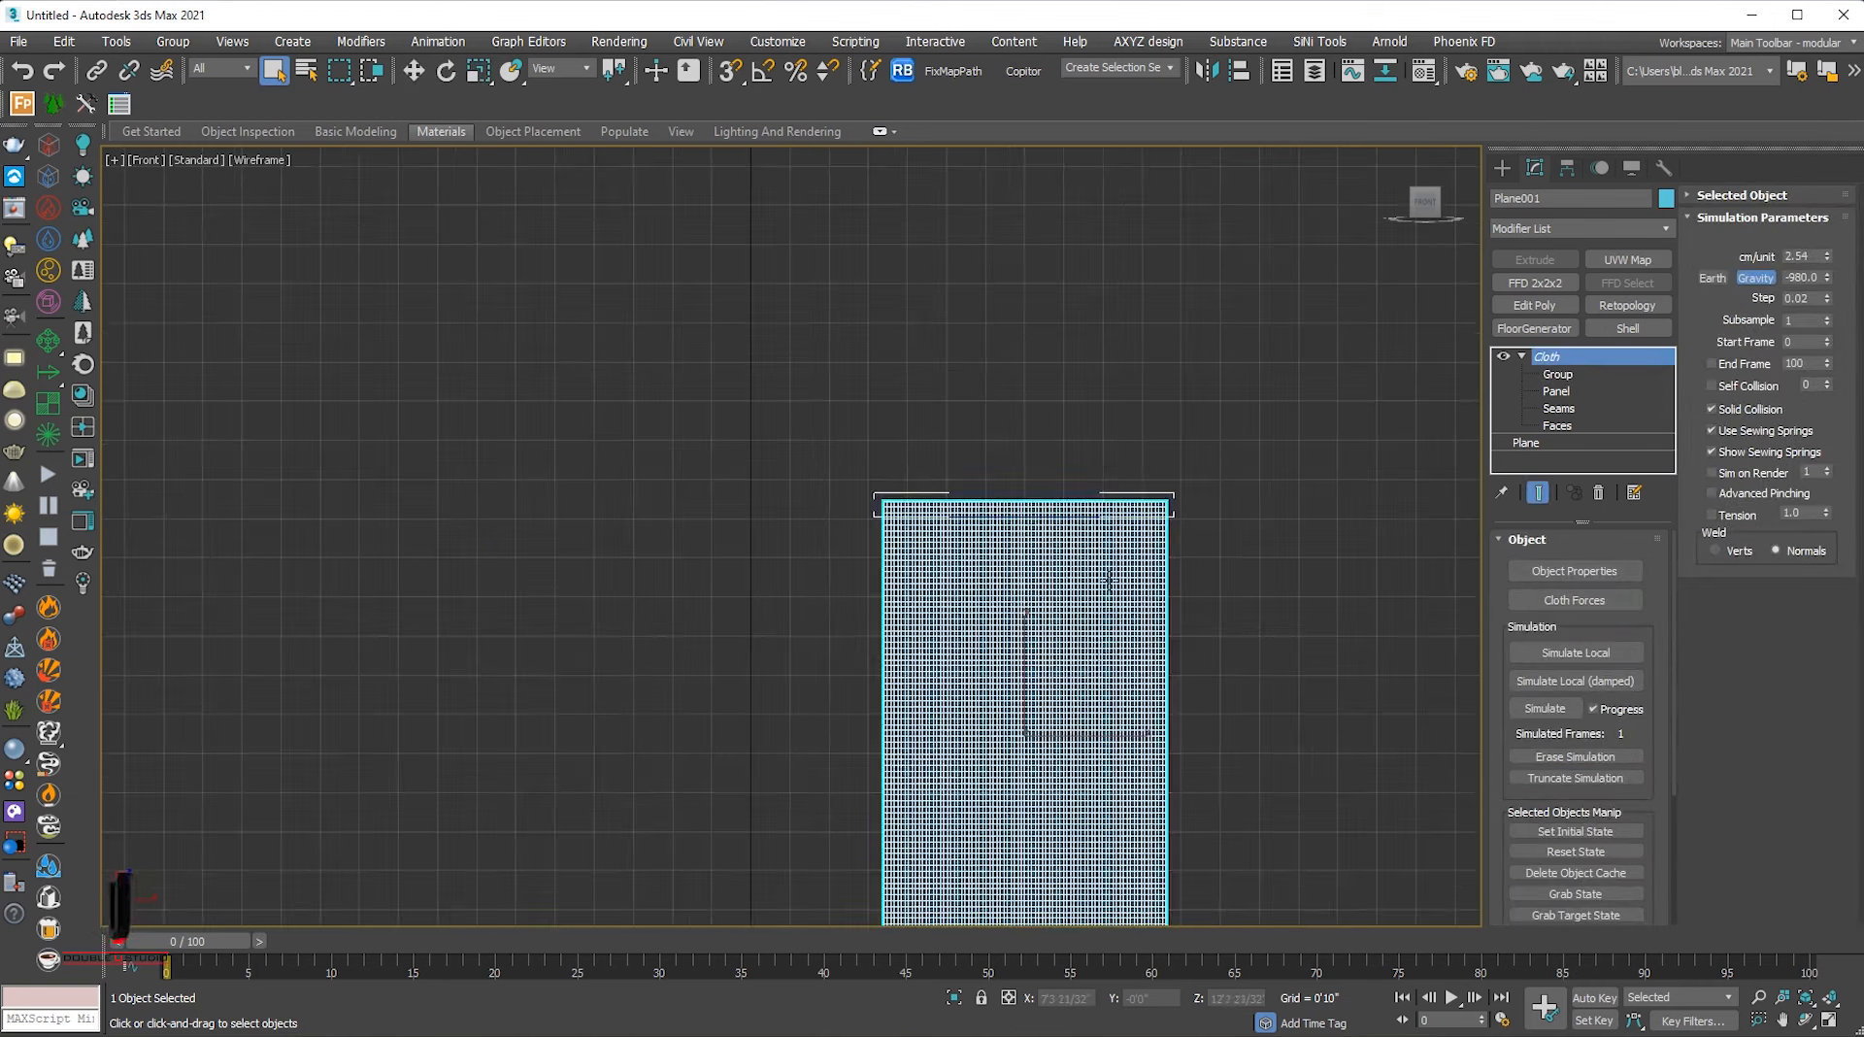
Select the box, enable Self Collision in the cloth simulation parameters, and run the simulation.
{"action": "scroll", "coordinate": [1108, 581], "scroll_direction": "down", "scroll_amount": 2}
{"action": "mouse_move", "coordinate": [1088, 656]}
{"action": "middle_mouse_down"}
{"action": "mouse_move", "coordinate": [1069, 470]}
{"action": "mouse_move", "coordinate": [1082, 619]}
{"action": "middle_mouse_up"}
{"action": "key", "text": "p"}
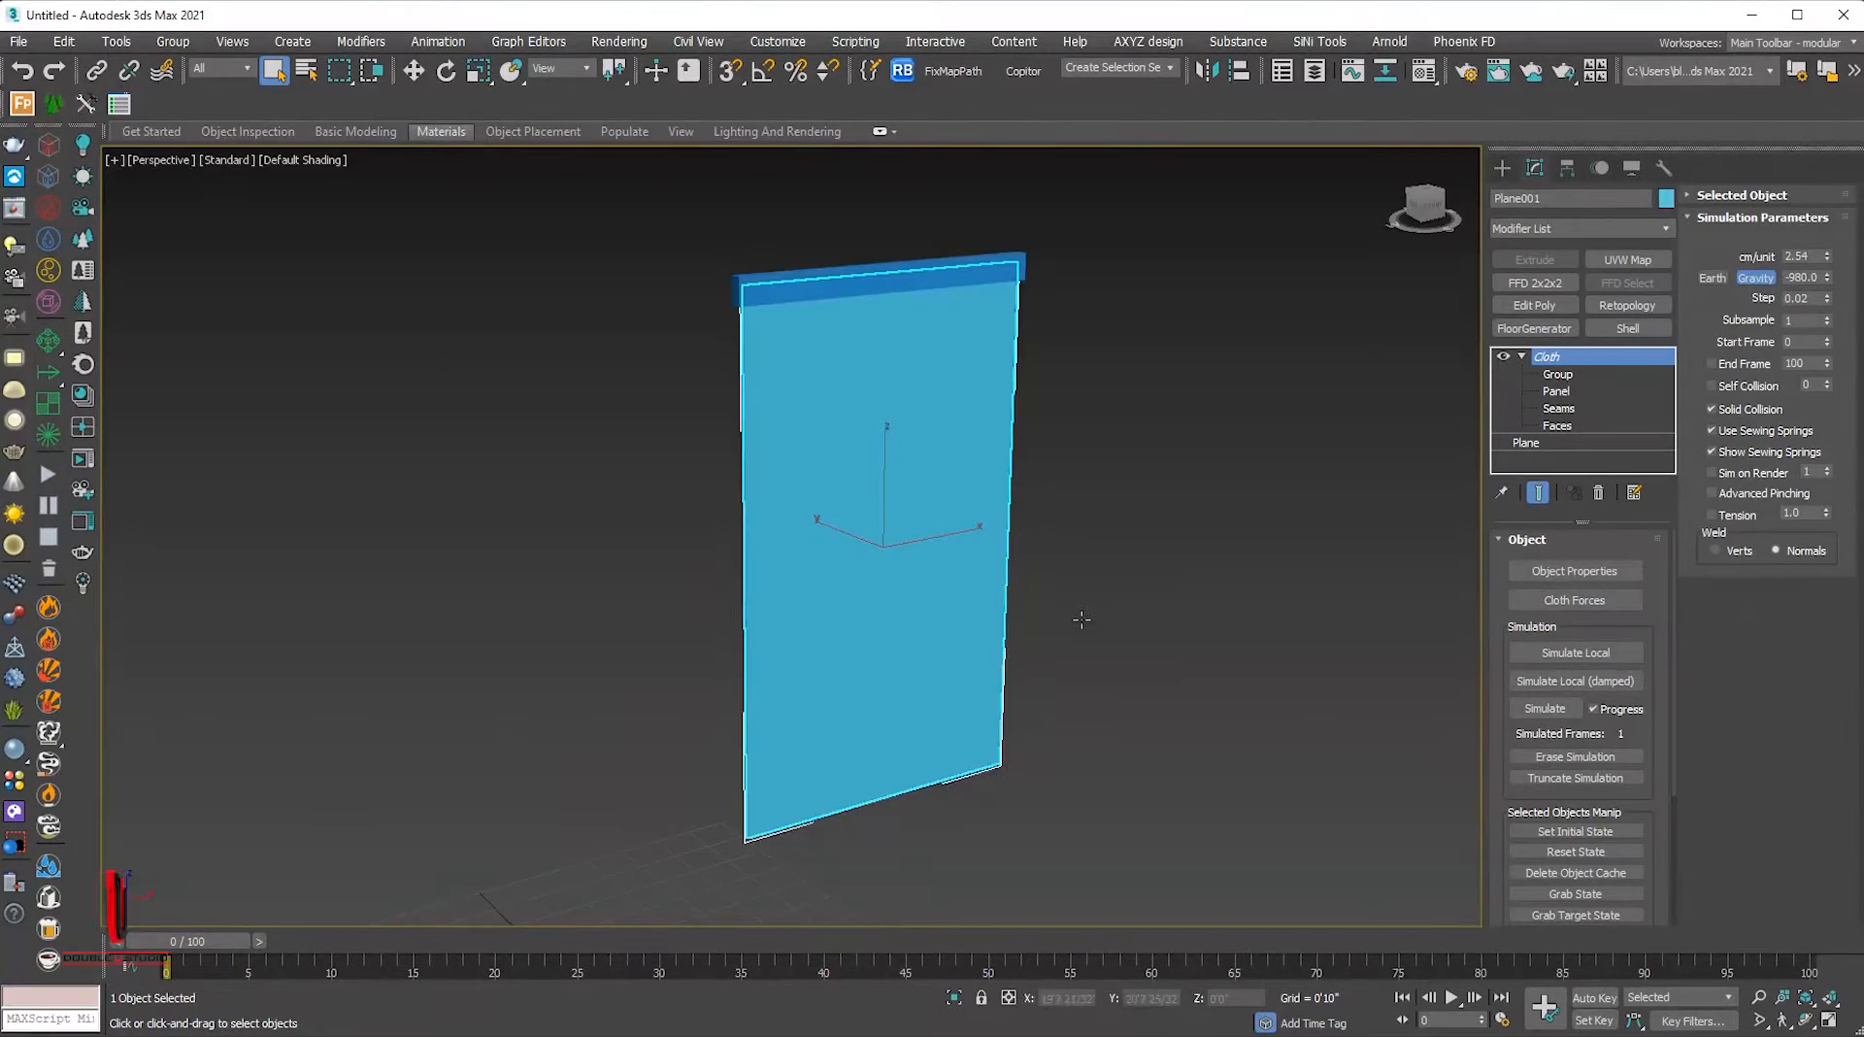
{"action": "scroll", "coordinate": [1080, 618], "scroll_direction": "down", "scroll_amount": 2}
{"action": "middle_click_drag", "start_coordinate": [855, 481], "coordinate": [862, 556]}
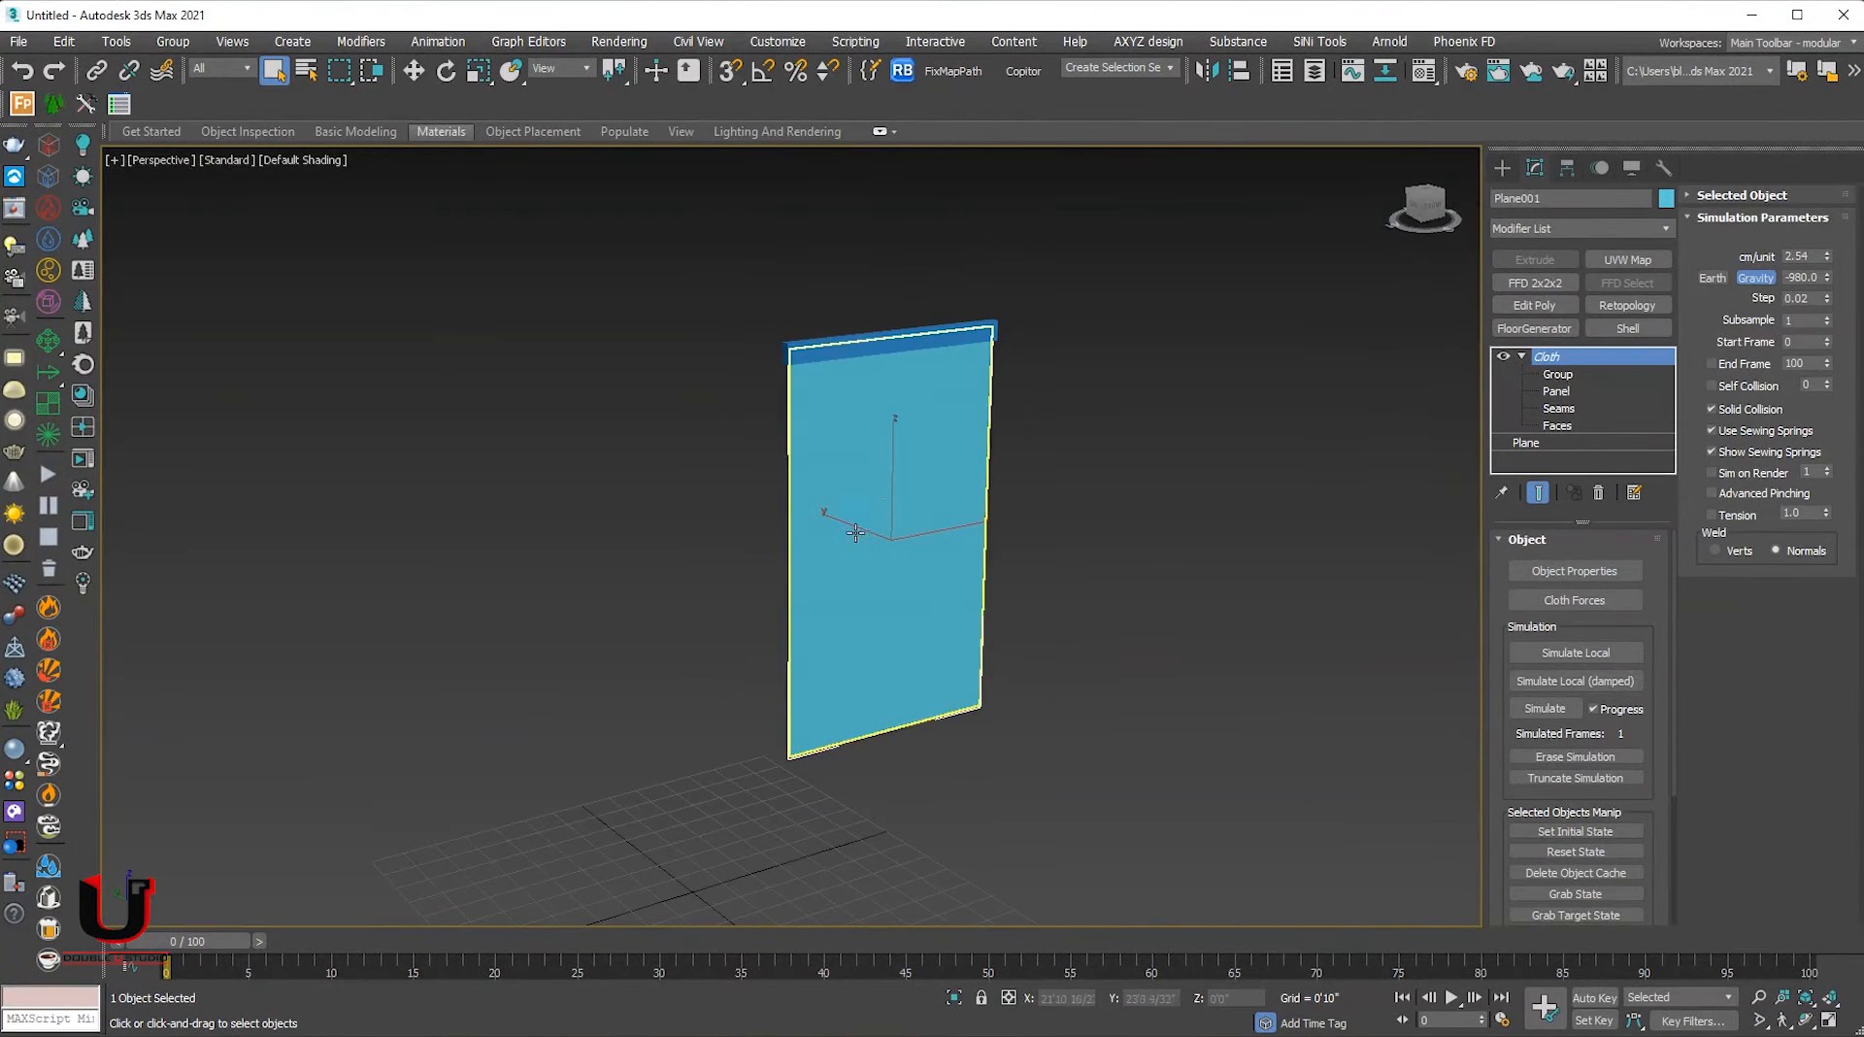
{"action": "scroll", "coordinate": [855, 532], "scroll_direction": "up", "scroll_amount": 4}
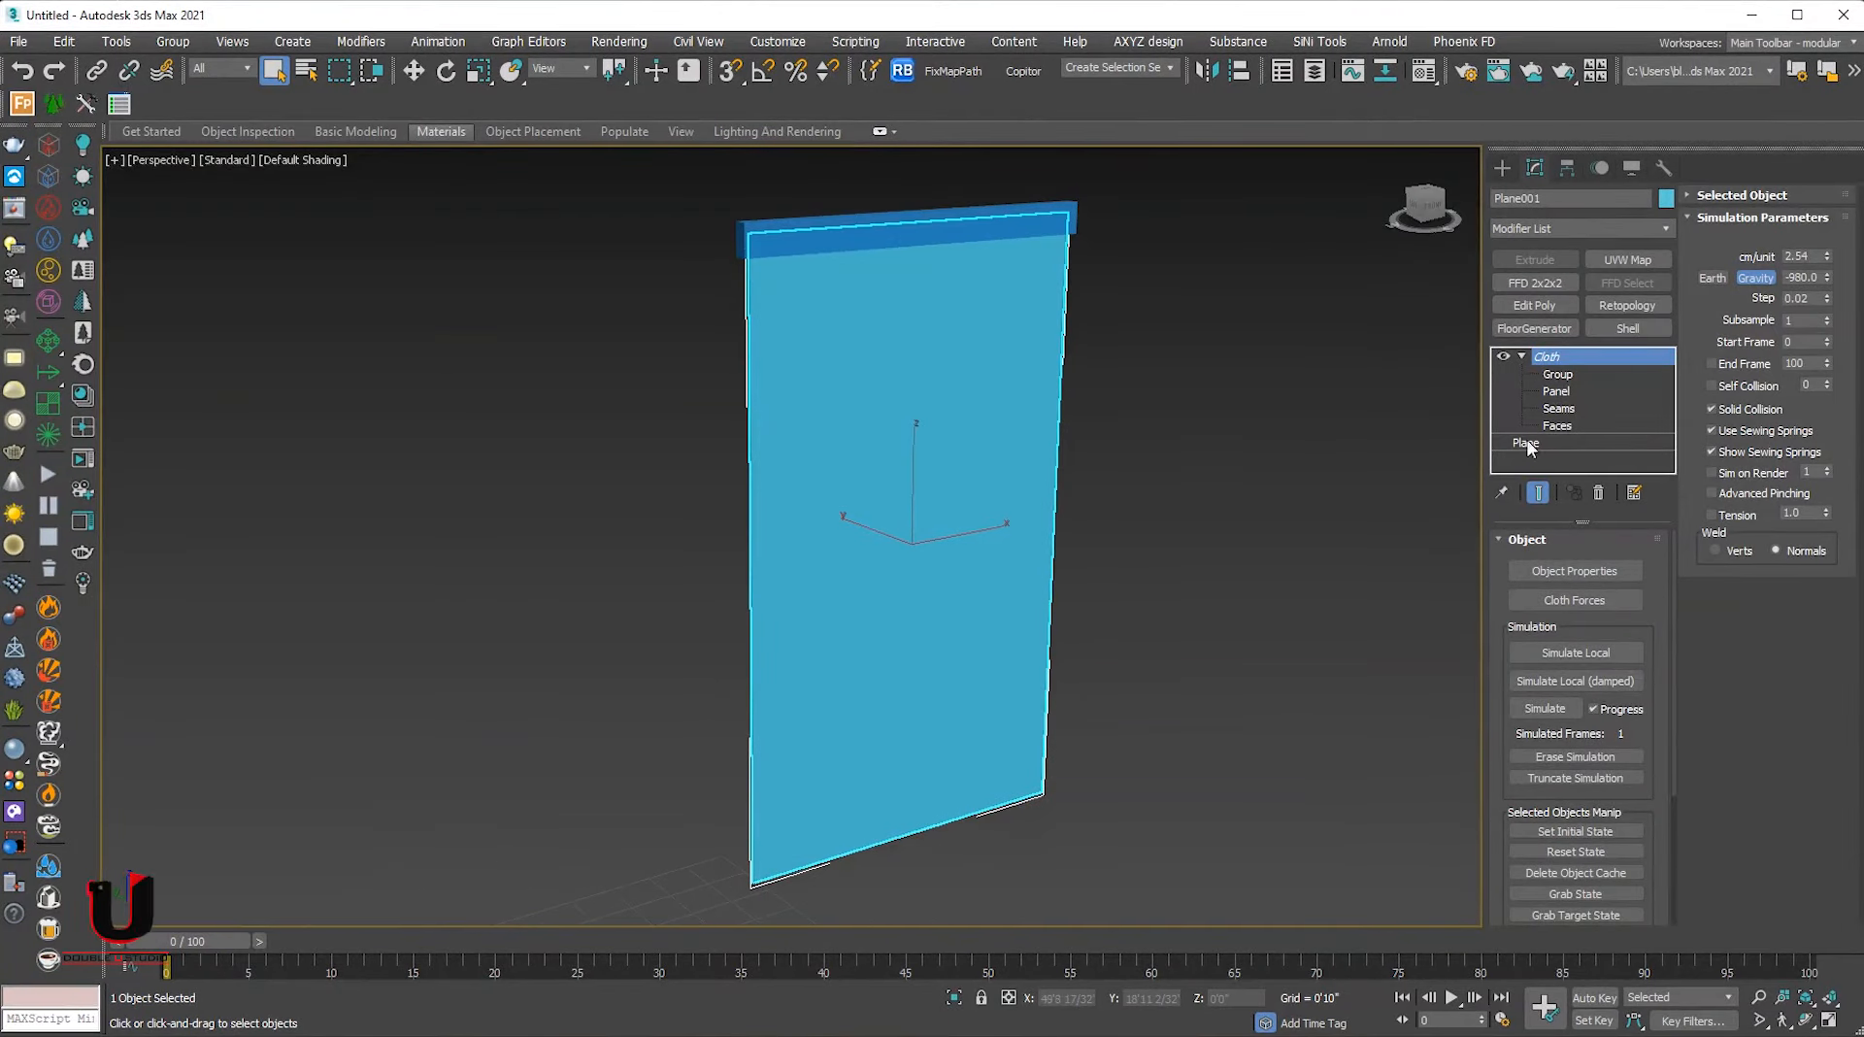
{"action": "left_click", "coordinate": [1031, 212]}
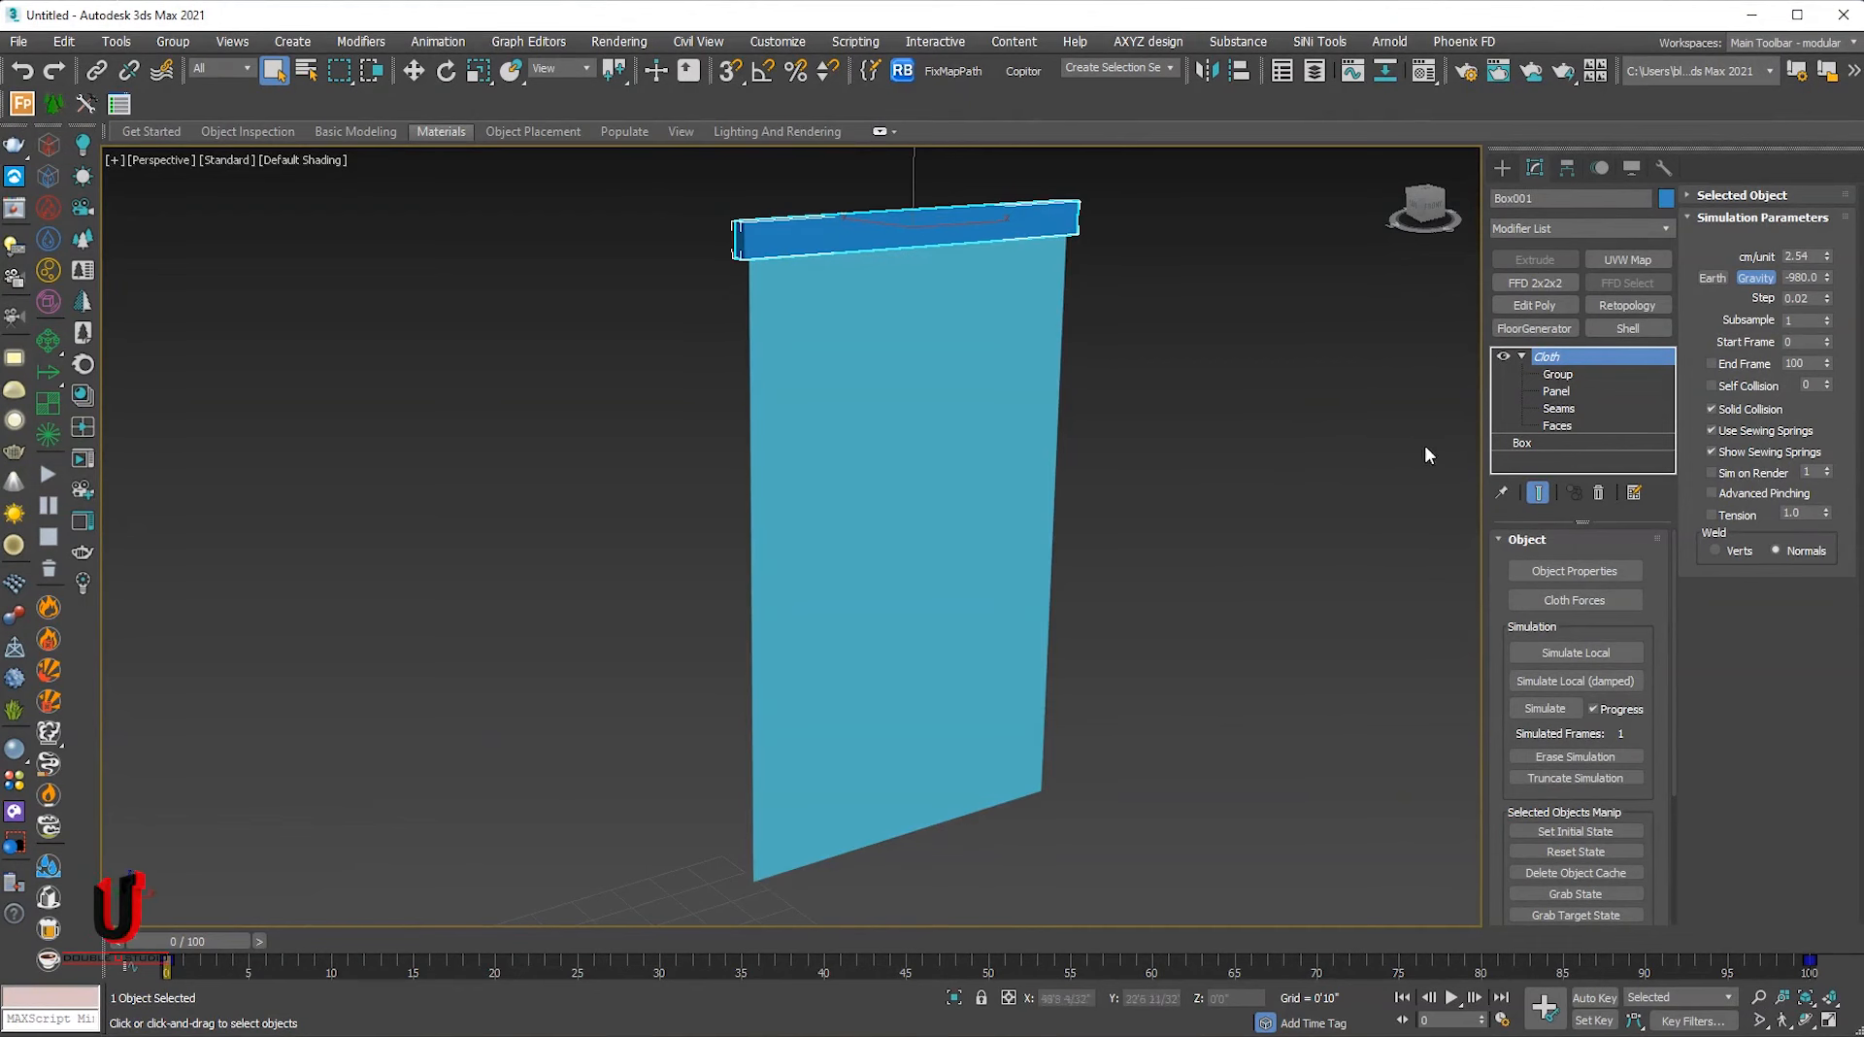
{"action": "left_click", "coordinate": [1738, 385]}
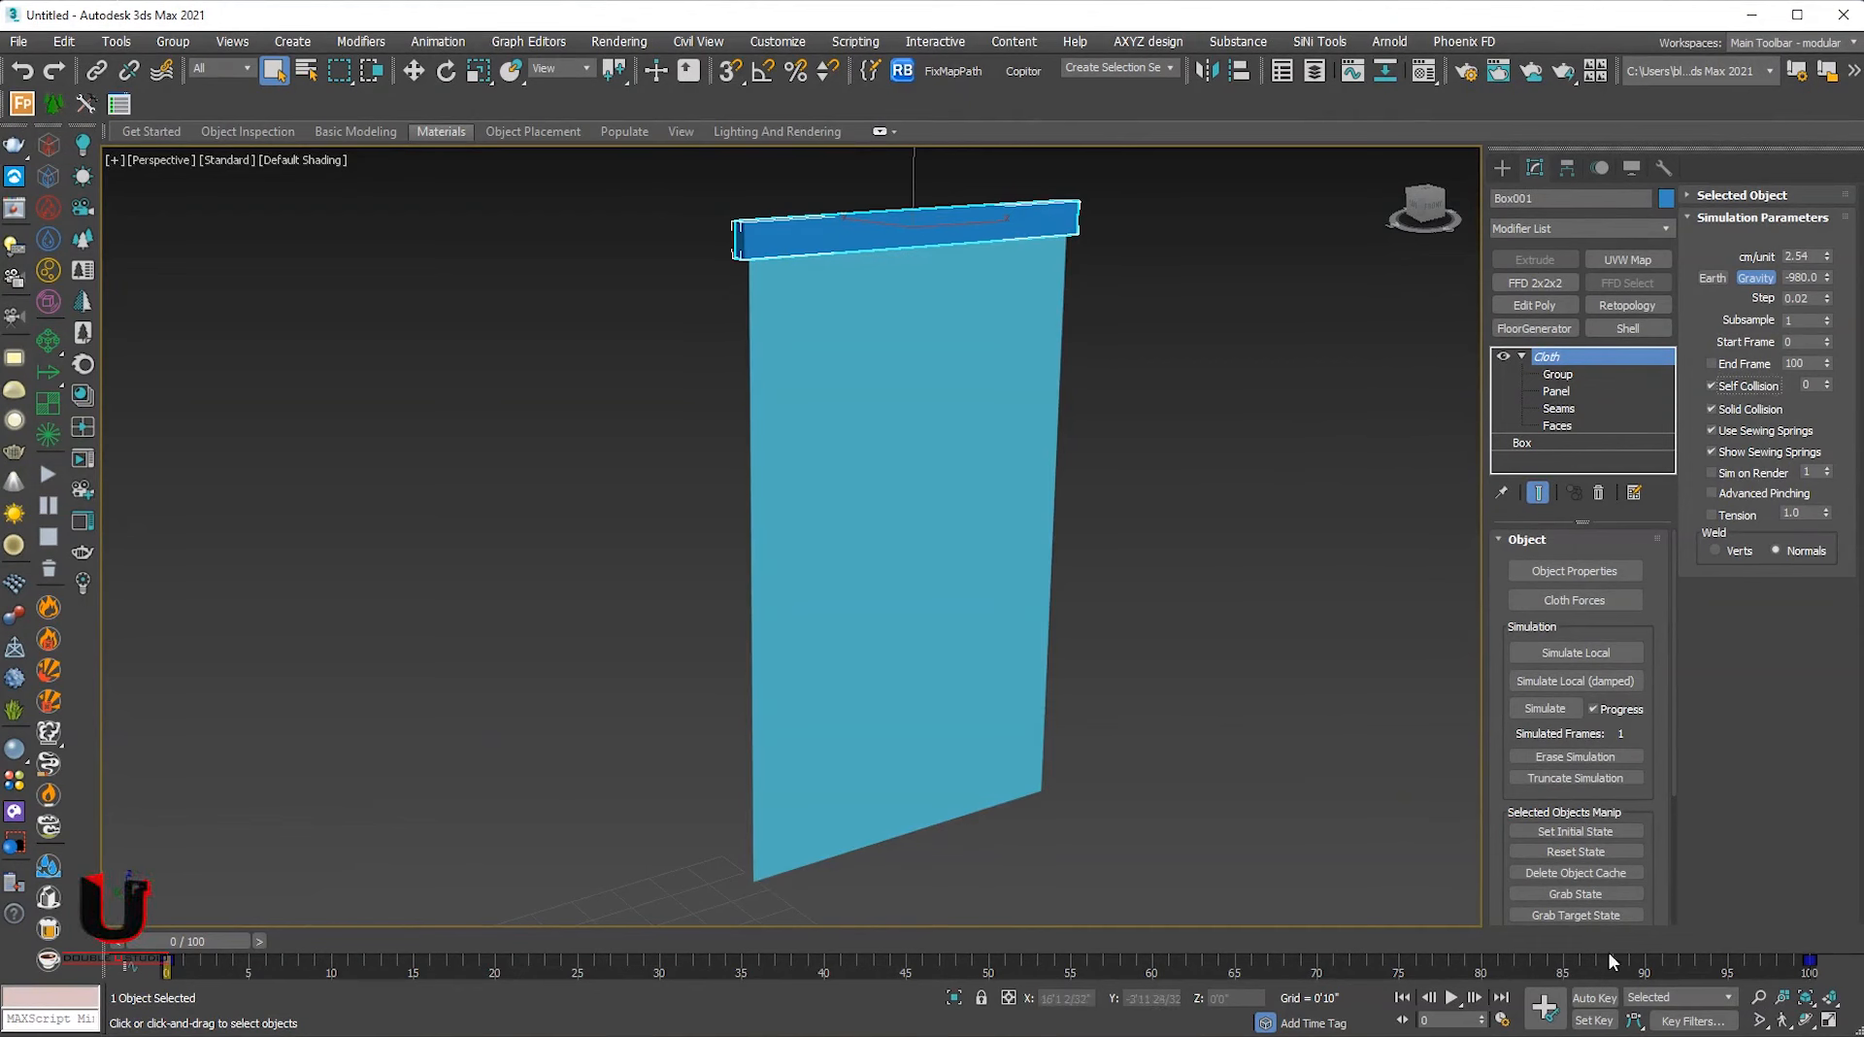
{"action": "left_click", "coordinate": [1533, 710]}
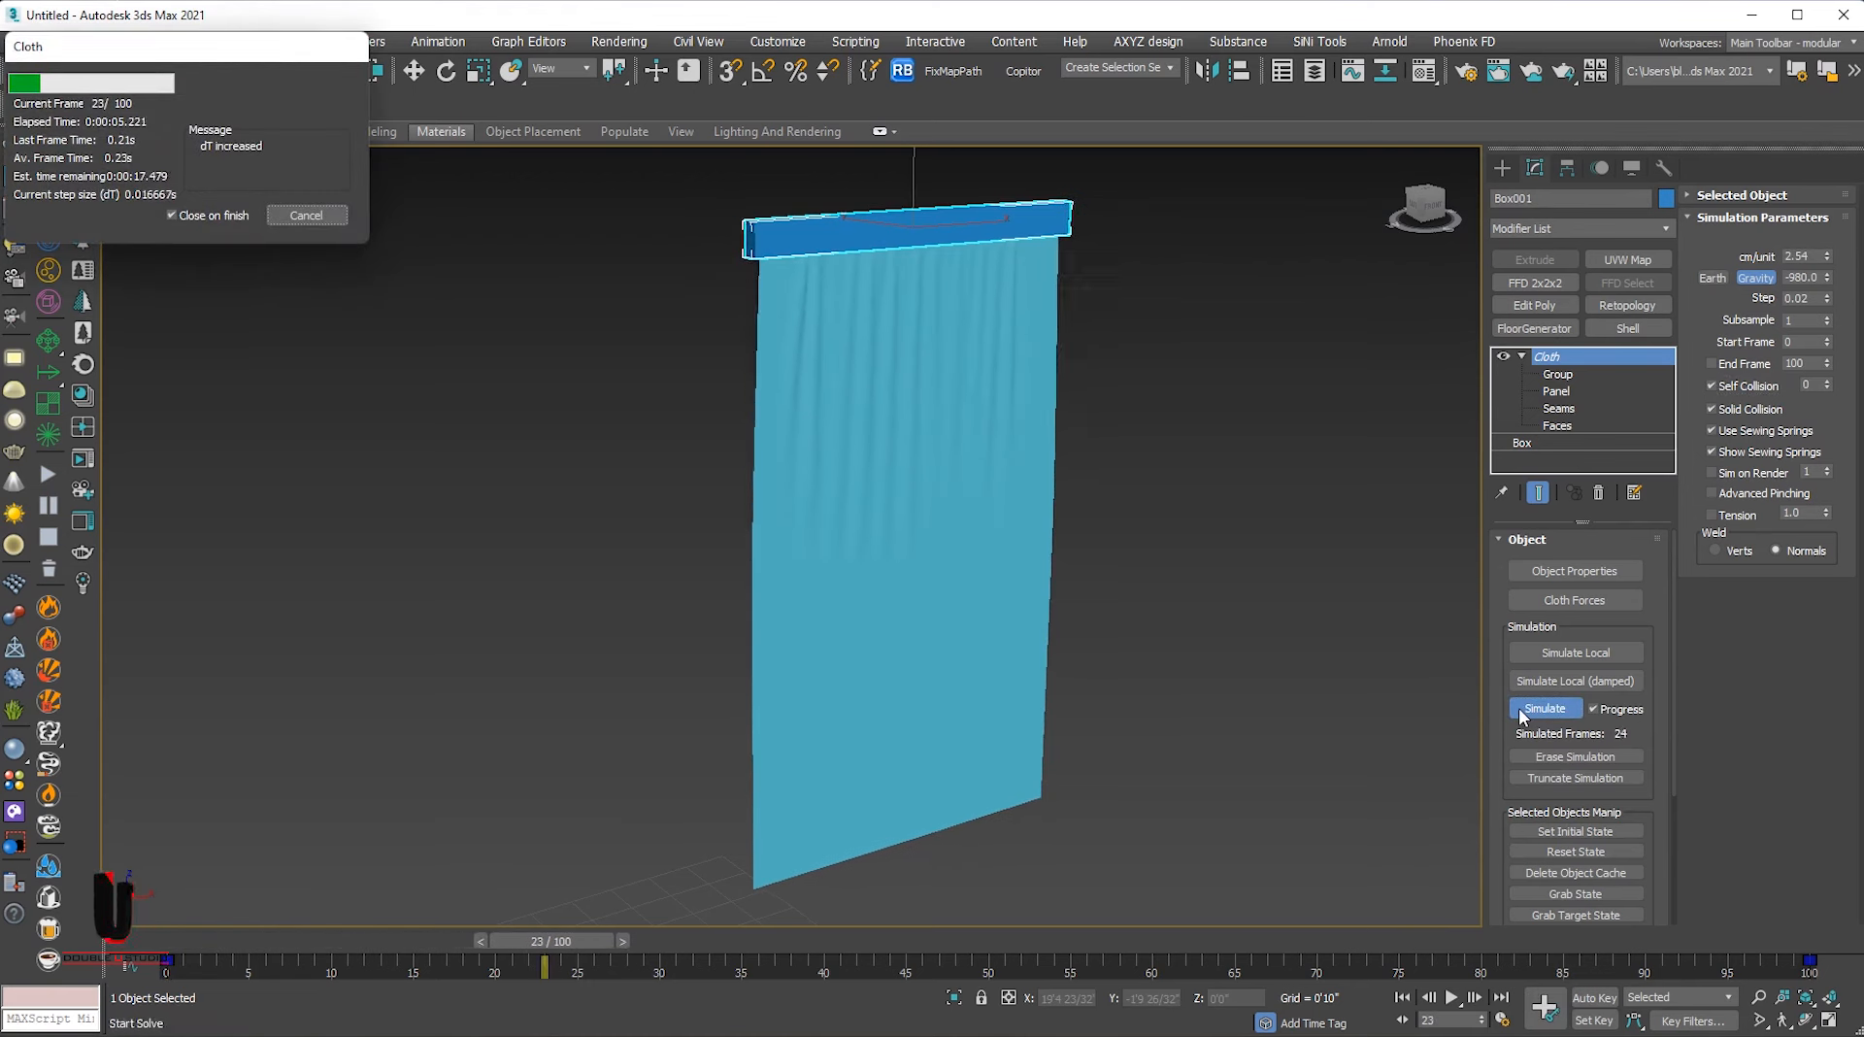
Play back the simulated curtain and scrub the animation to frame 100.
{"action": "left_click", "coordinate": [1450, 997]}
{"action": "left_click", "coordinate": [1451, 997]}
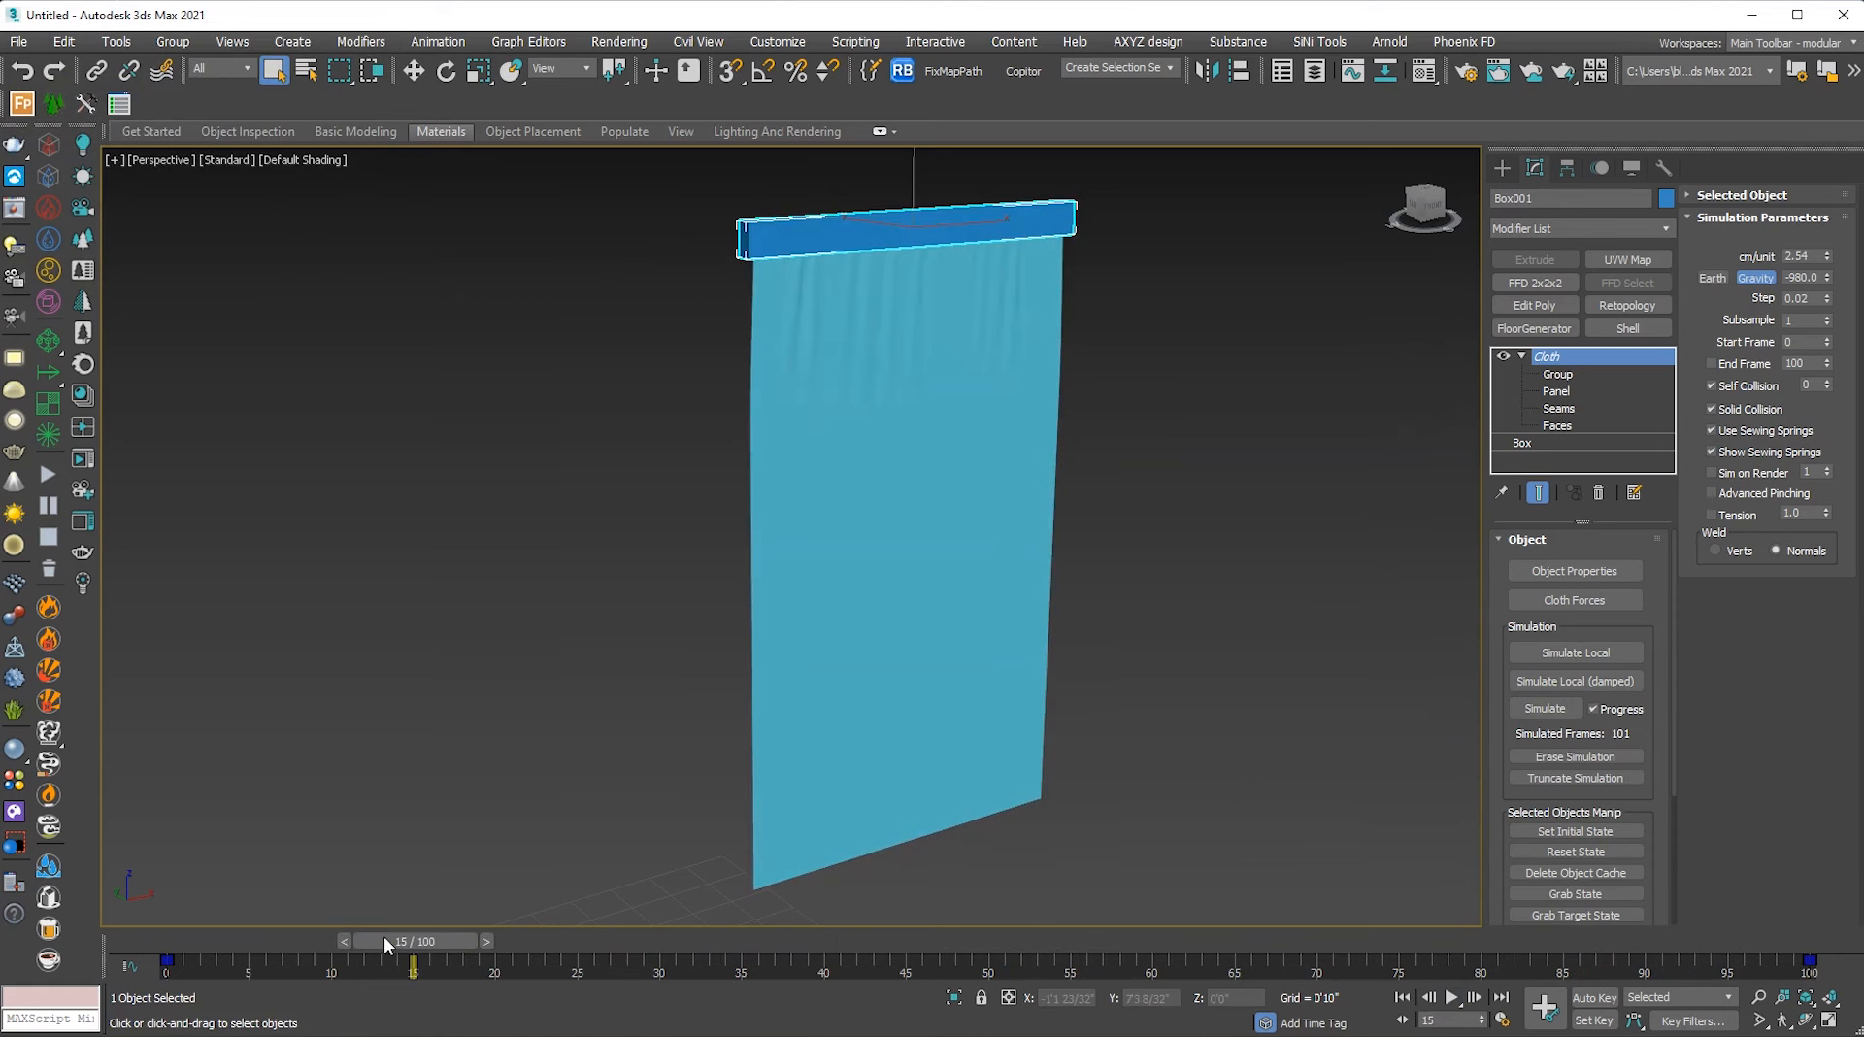
{"action": "left_click_drag", "start_coordinate": [382, 939], "coordinate": [1801, 990]}
In the Front view, create a Wind space warp beside the curtain with an icon size of about 2'6".
{"action": "left_click", "coordinate": [873, 597]}
{"action": "key", "text": "f"}
{"action": "middle_click_drag", "start_coordinate": [1023, 592], "coordinate": [1061, 654]}
{"action": "scroll", "coordinate": [1069, 542], "scroll_direction": "down", "scroll_amount": 2}
{"action": "left_click", "coordinate": [1112, 662]}
{"action": "left_click", "coordinate": [1501, 167]}
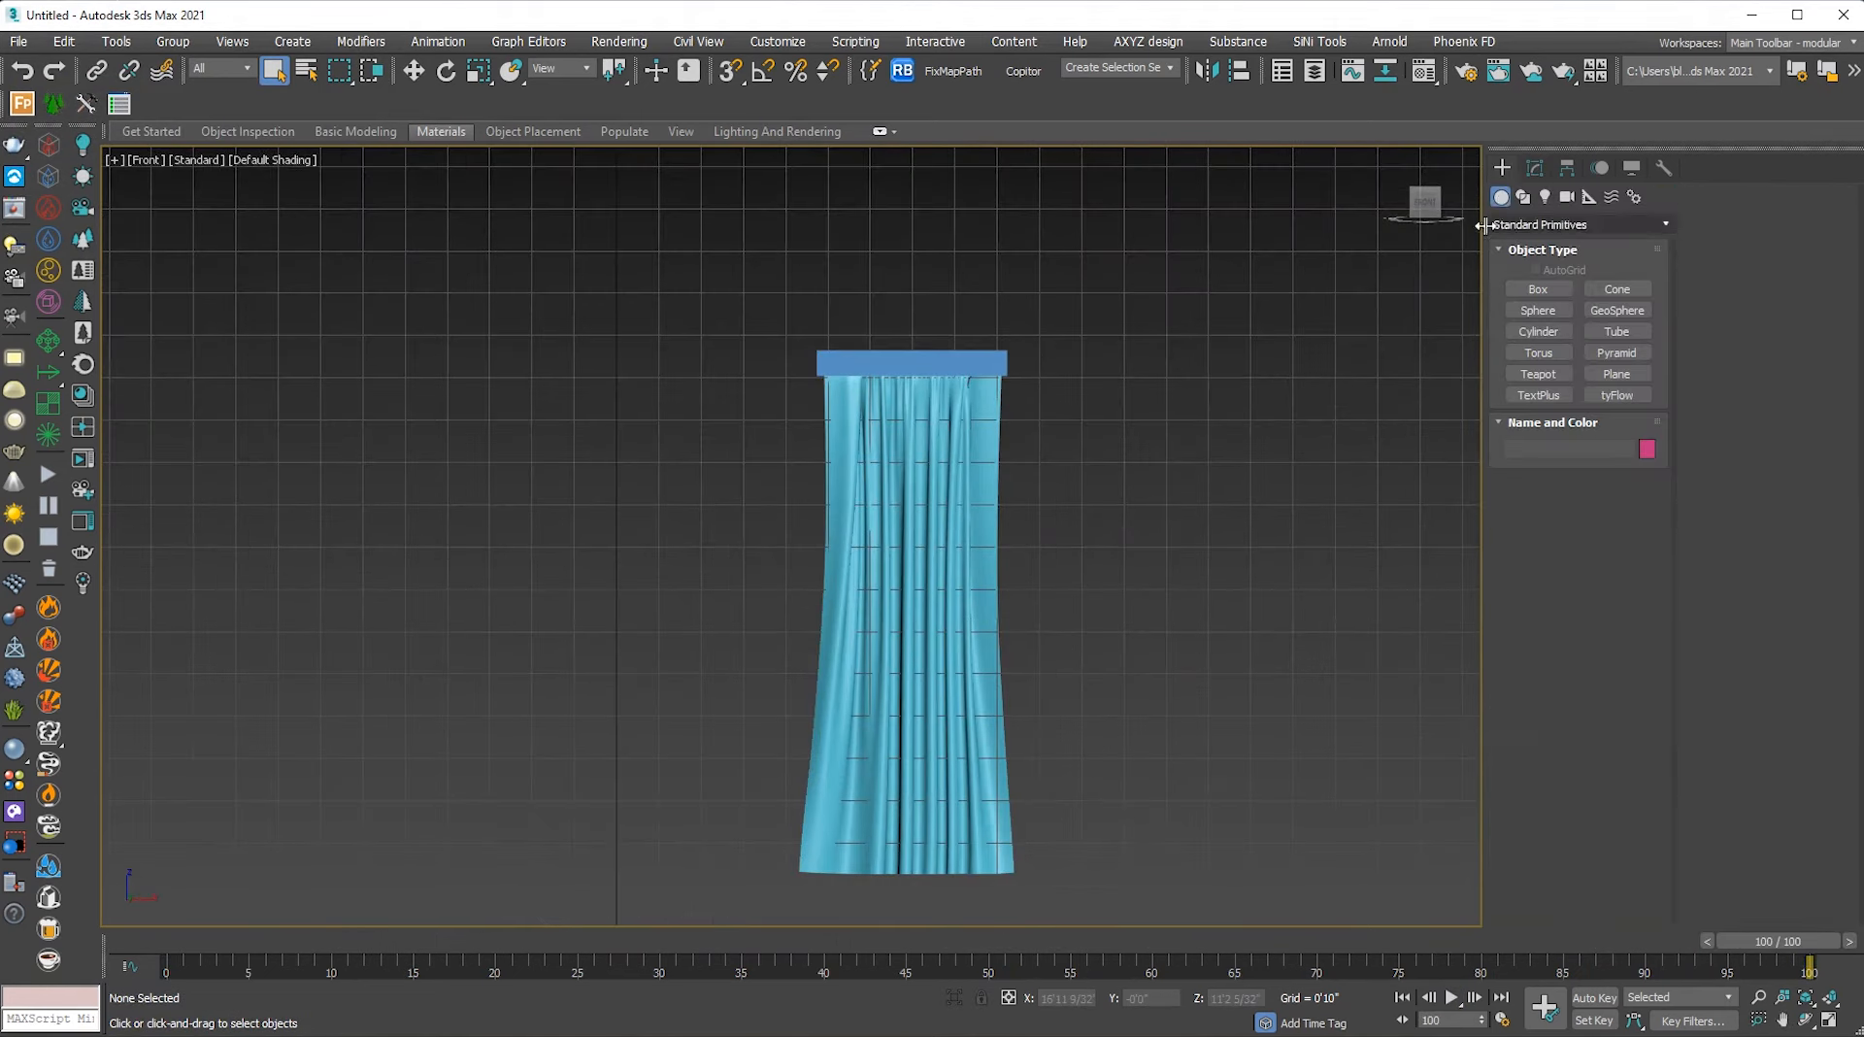
{"action": "left_click", "coordinate": [1589, 196]}
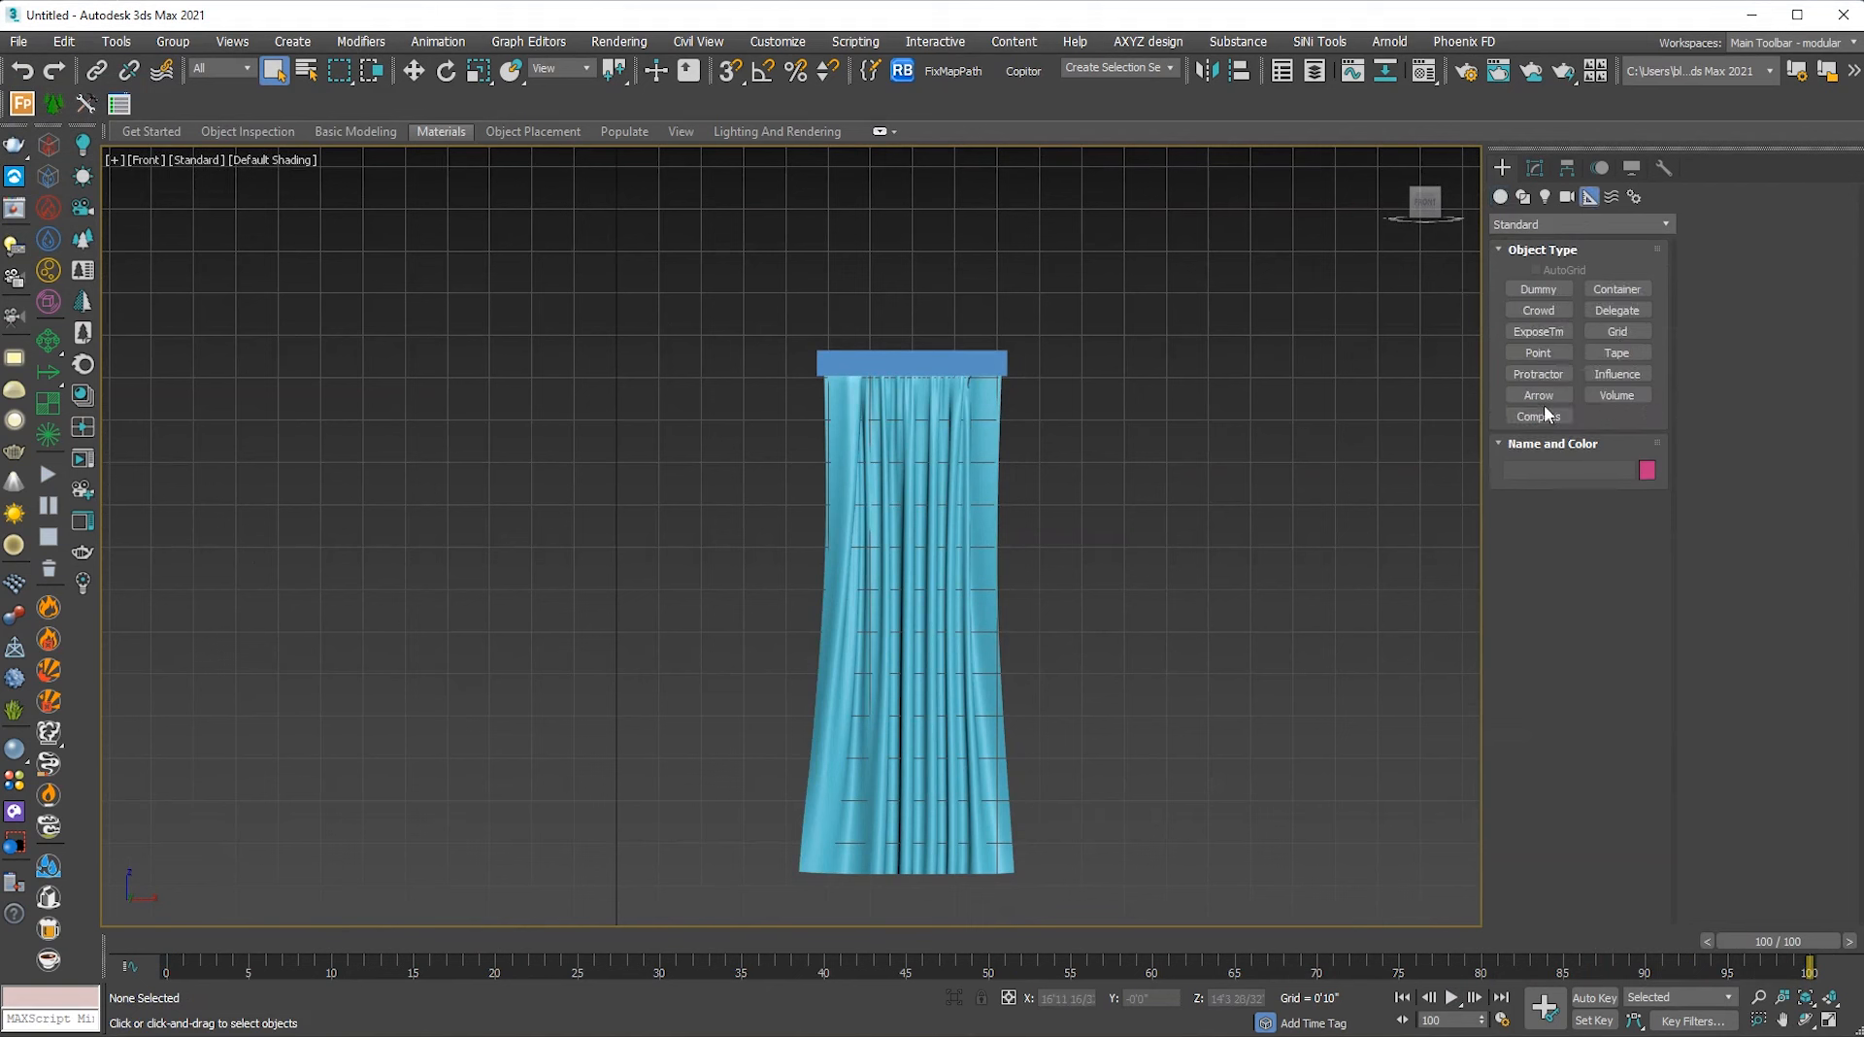
{"action": "left_click", "coordinate": [1611, 197]}
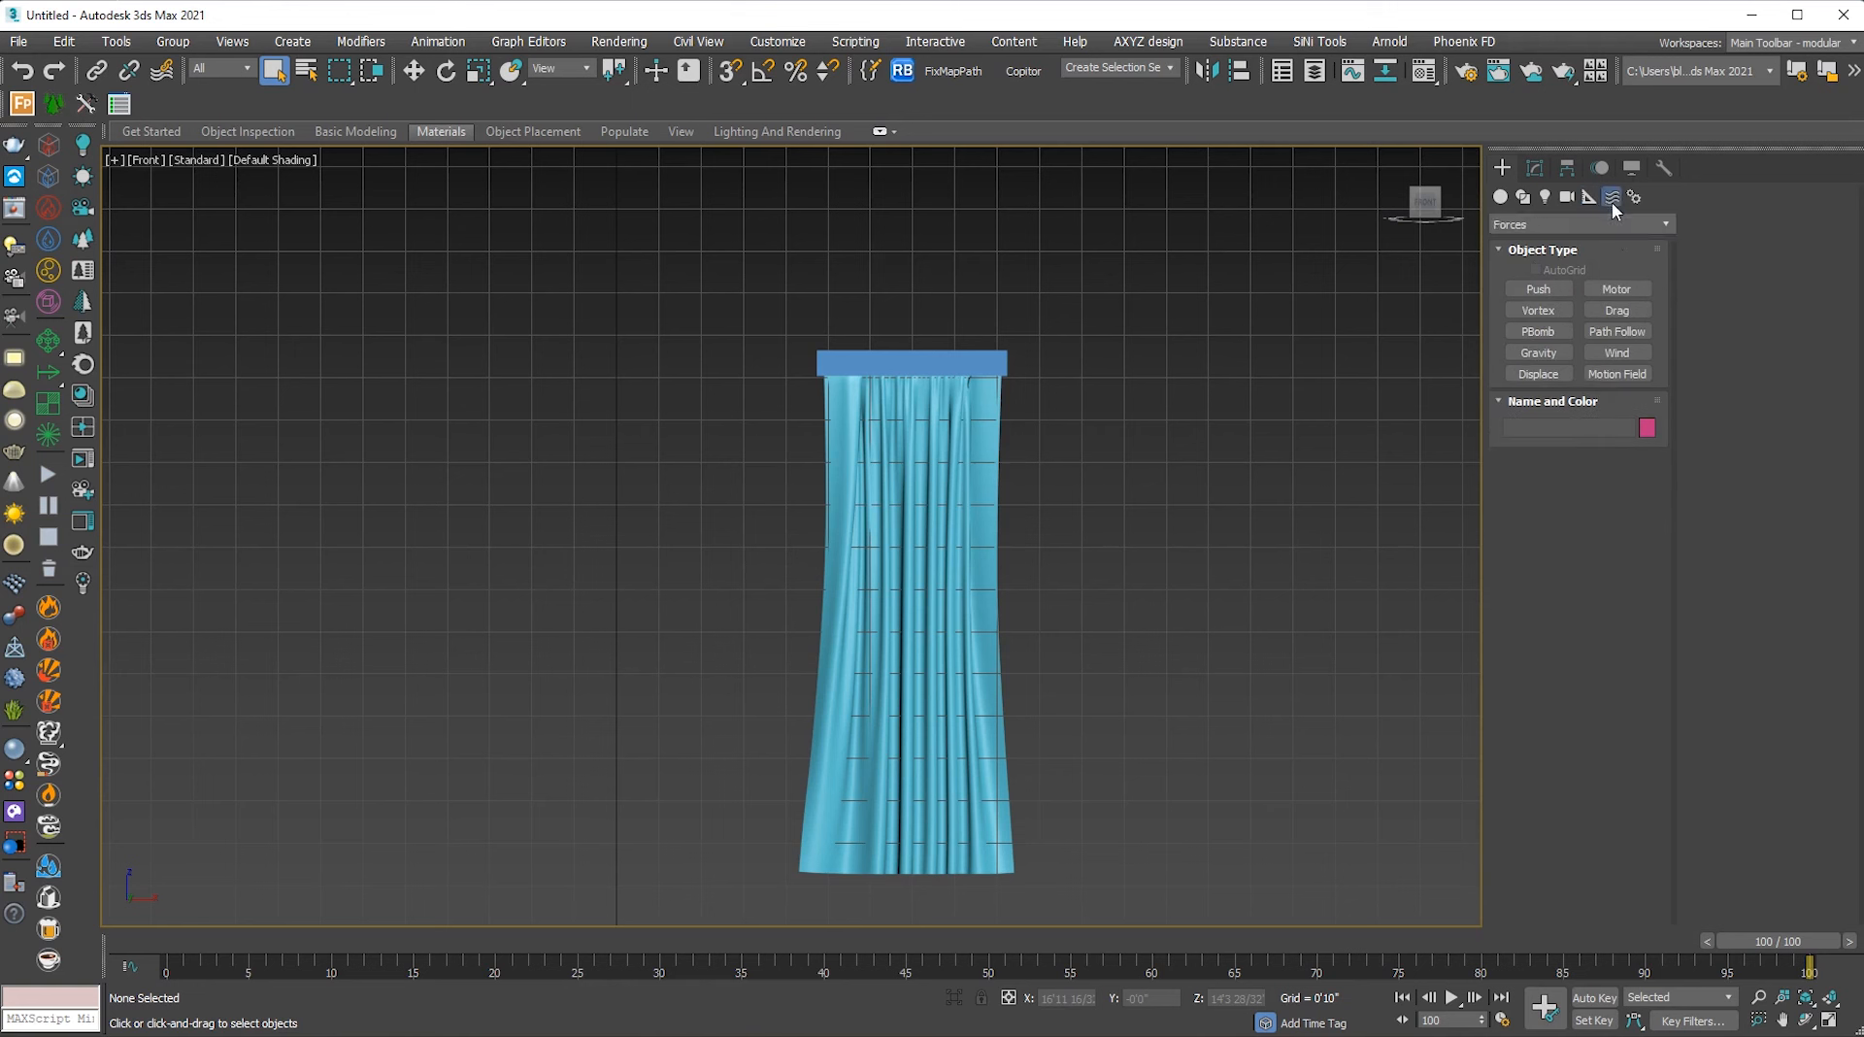
{"action": "left_click", "coordinate": [1616, 352]}
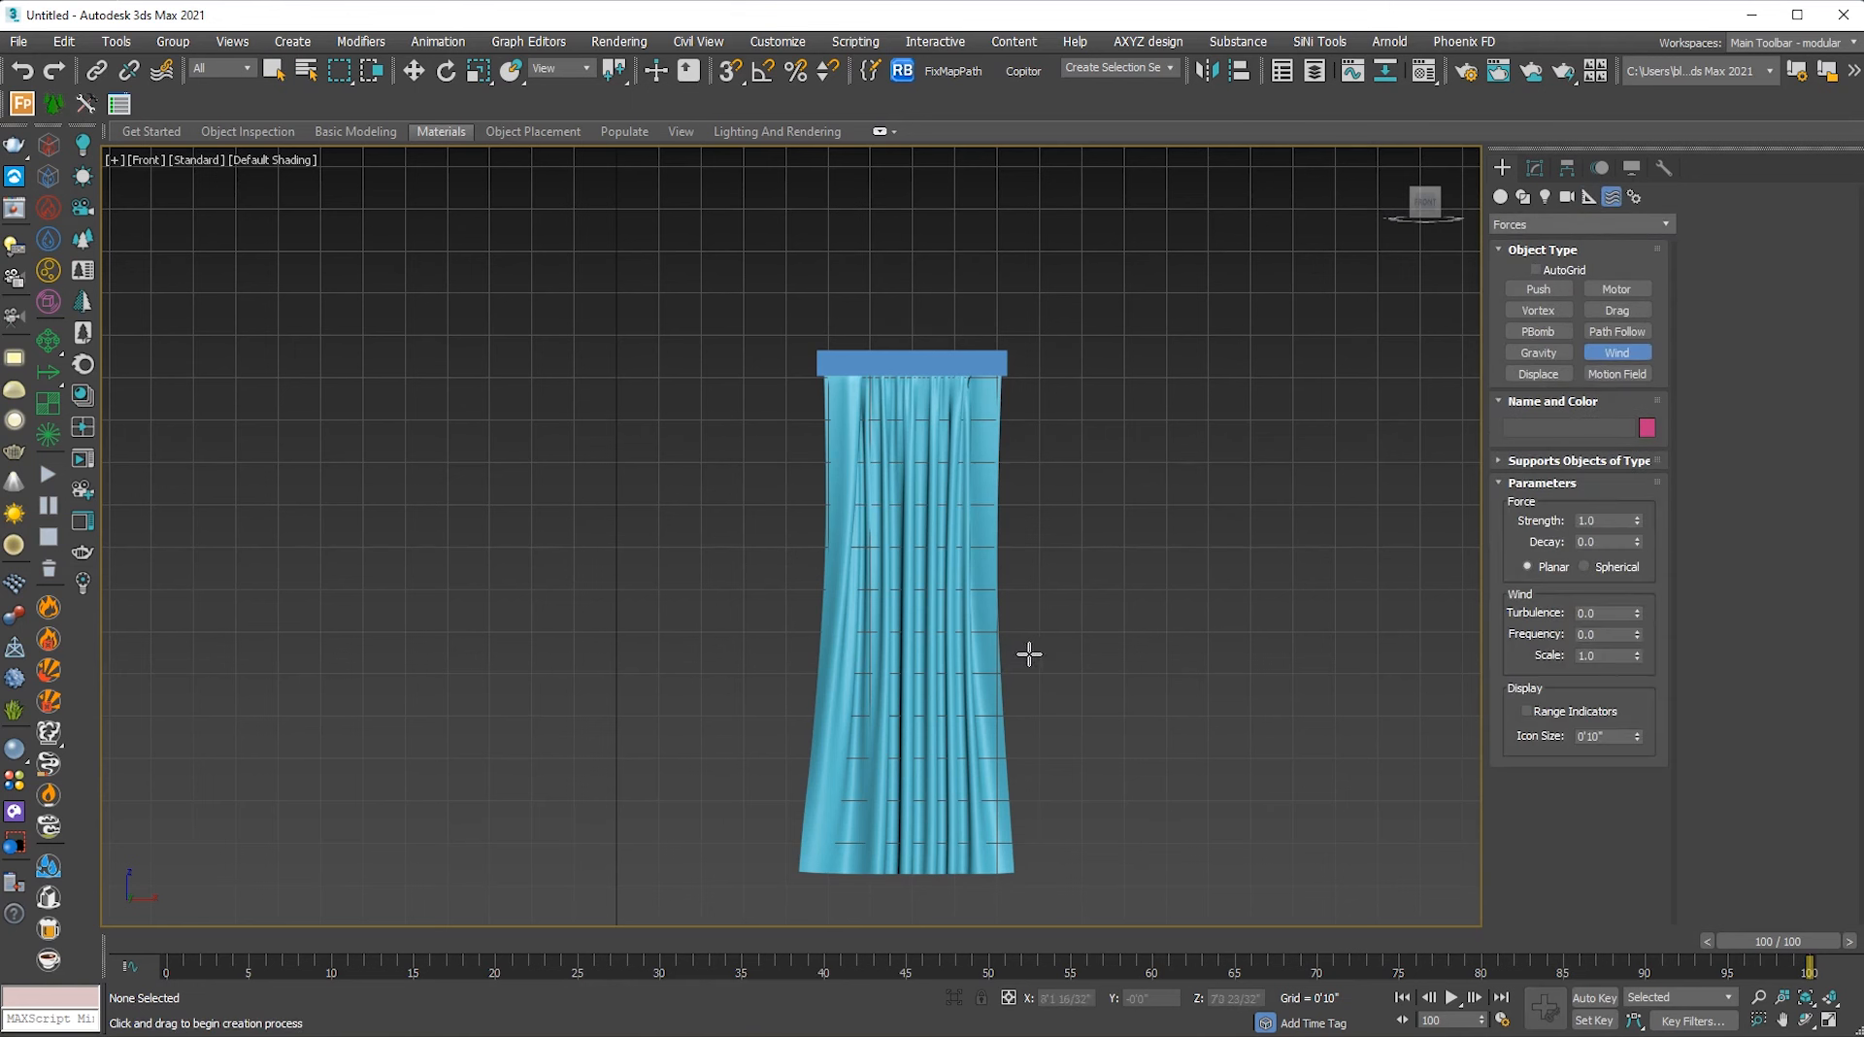
{"action": "left_click_drag", "start_coordinate": [1065, 595], "coordinate": [1103, 657]}
{"action": "right_click", "coordinate": [1081, 544]}
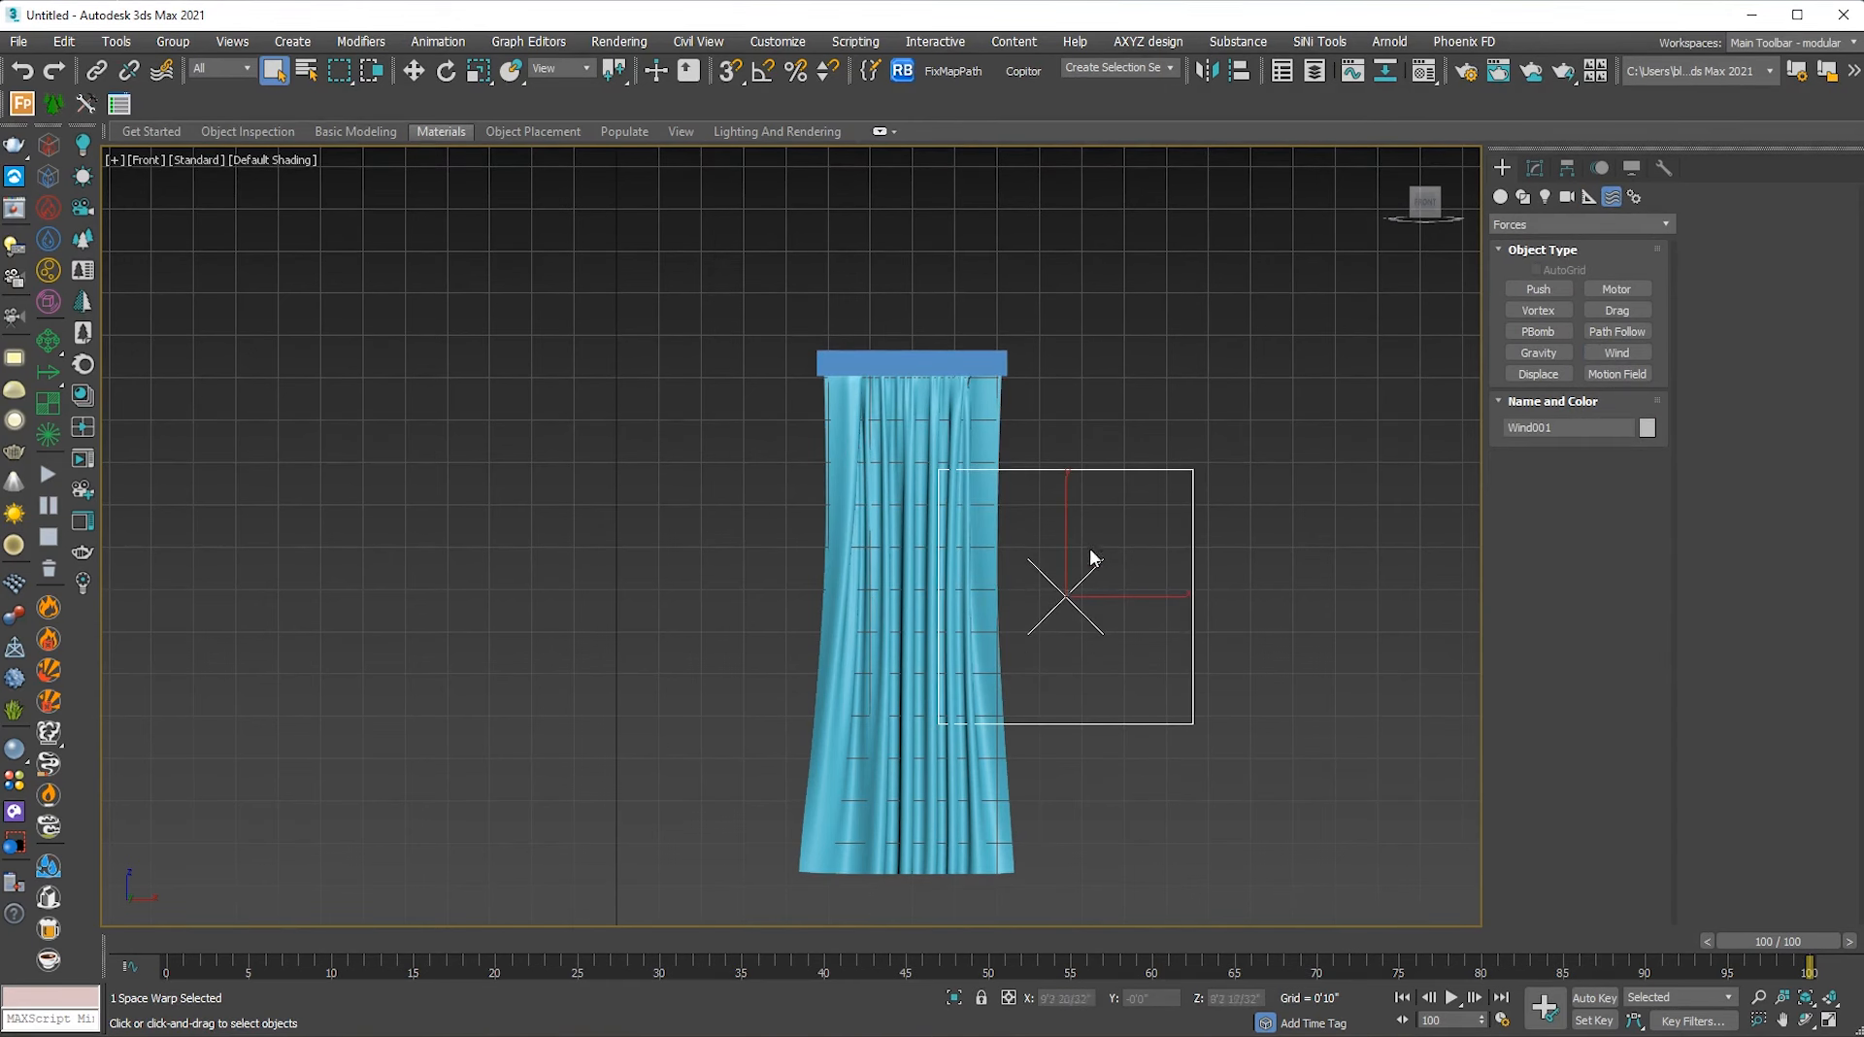
Centre the wind on the curtain and move it about 4'6" behind, aimed at the fabric.
{"action": "scroll", "coordinate": [1092, 594], "scroll_direction": "down", "scroll_amount": 2}
{"action": "key", "text": "w"}
{"action": "left_click_drag", "start_coordinate": [1118, 575], "coordinate": [1010, 639]}
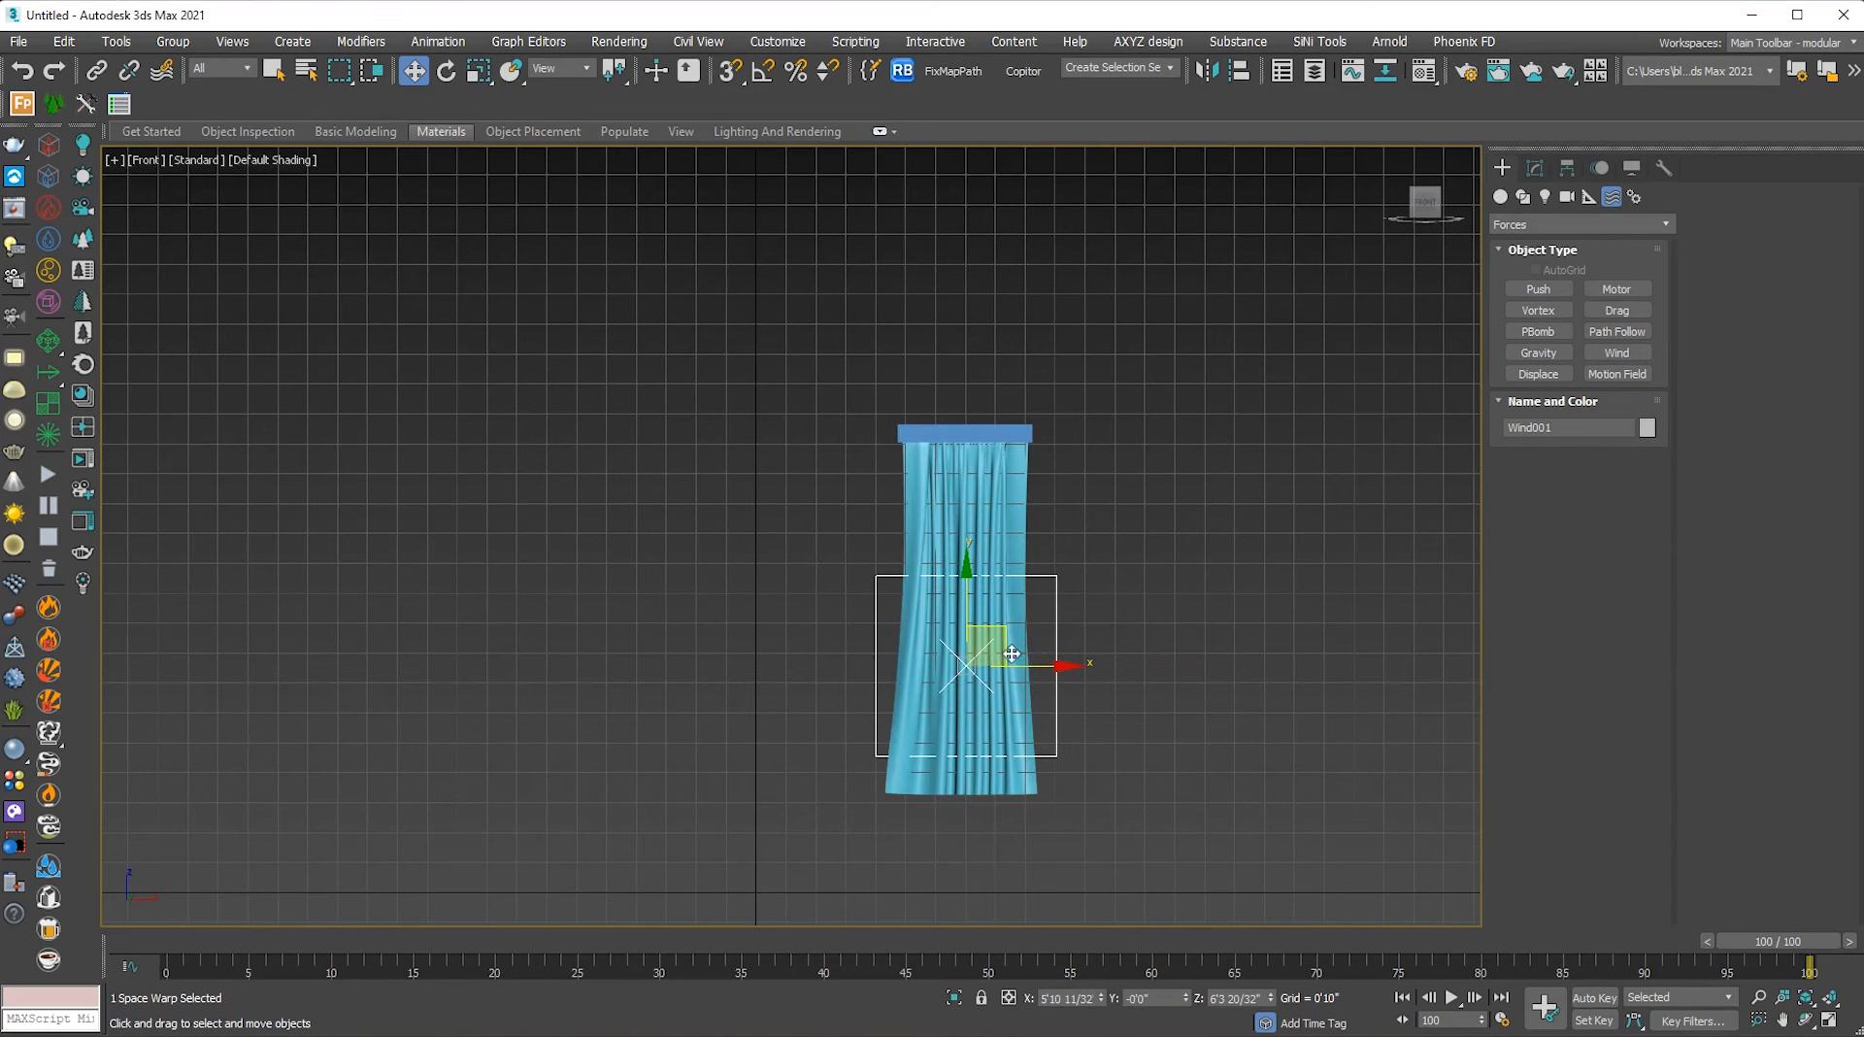
{"action": "middle_click_drag", "start_coordinate": [1012, 653], "coordinate": [1057, 741], "text": "alt"}
{"action": "key", "text": "p"}
Set the wind's strength to 1.2 and its turbulence to 0.5.
{"action": "left_click", "coordinate": [1534, 168]}
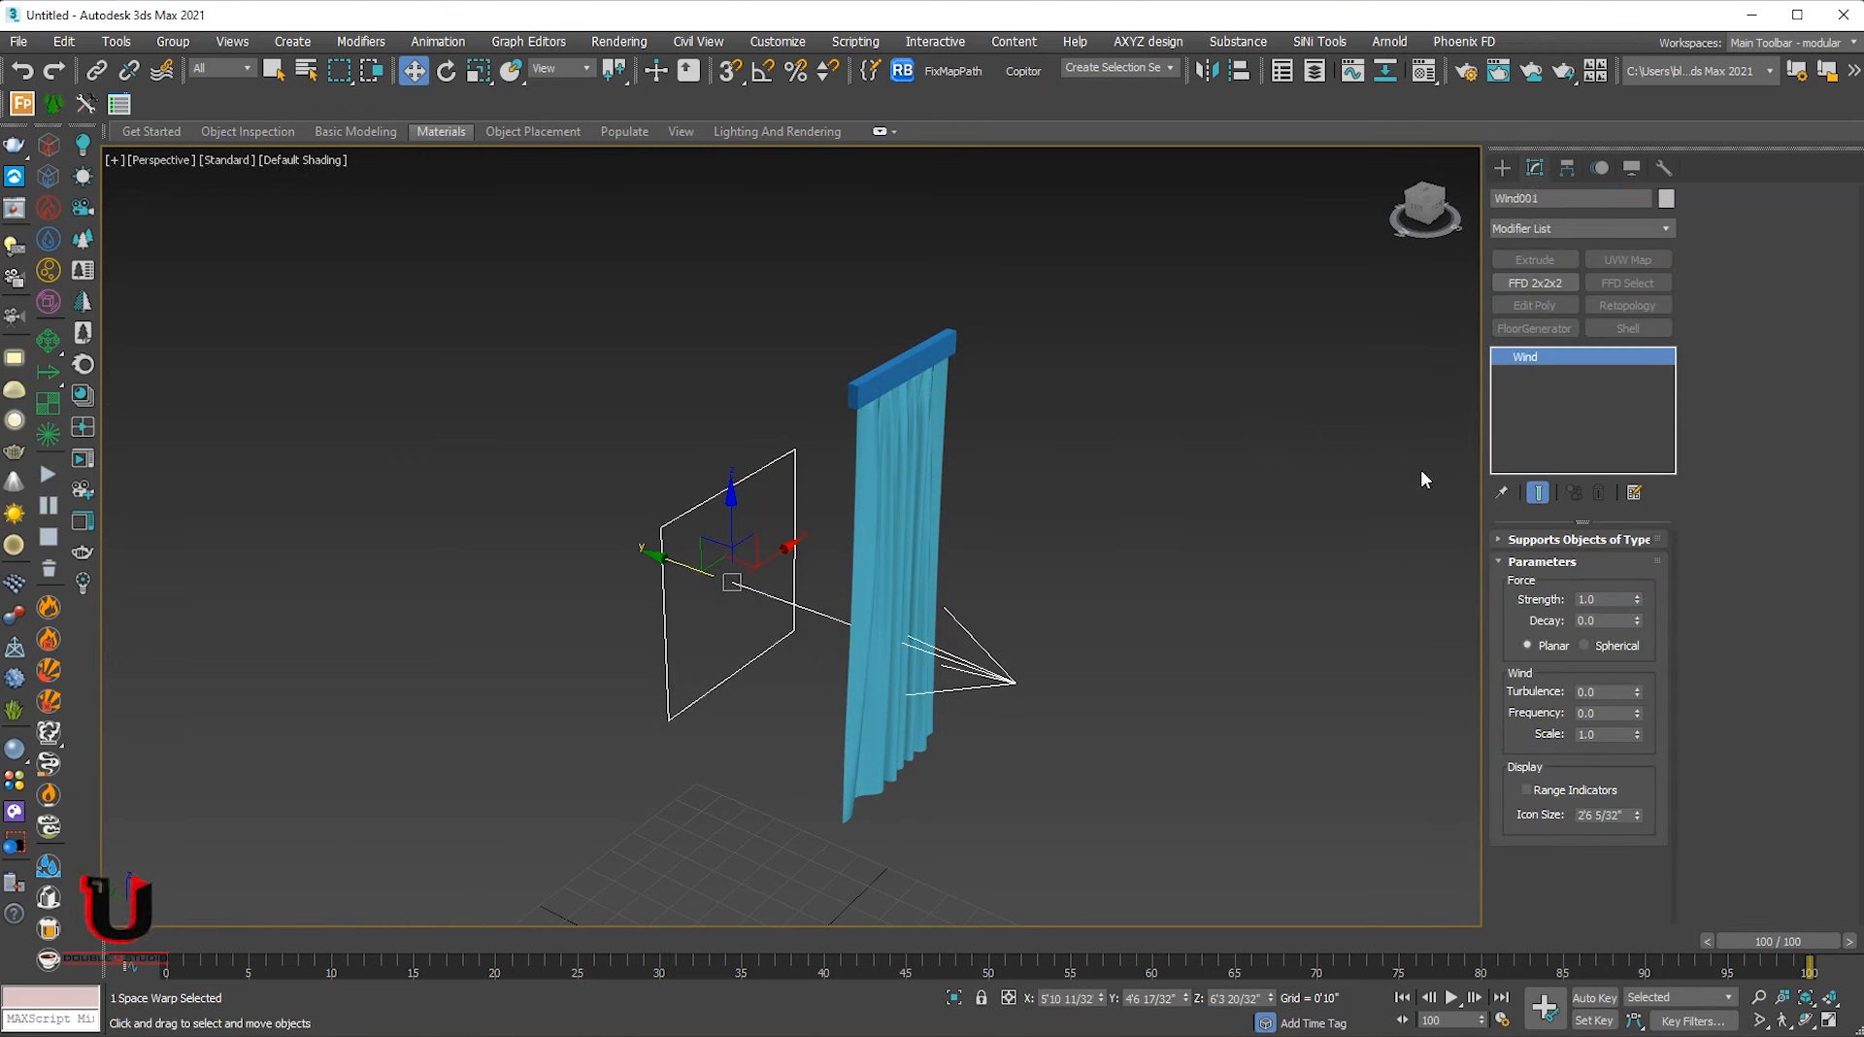
{"action": "left_click", "coordinate": [1604, 601]}
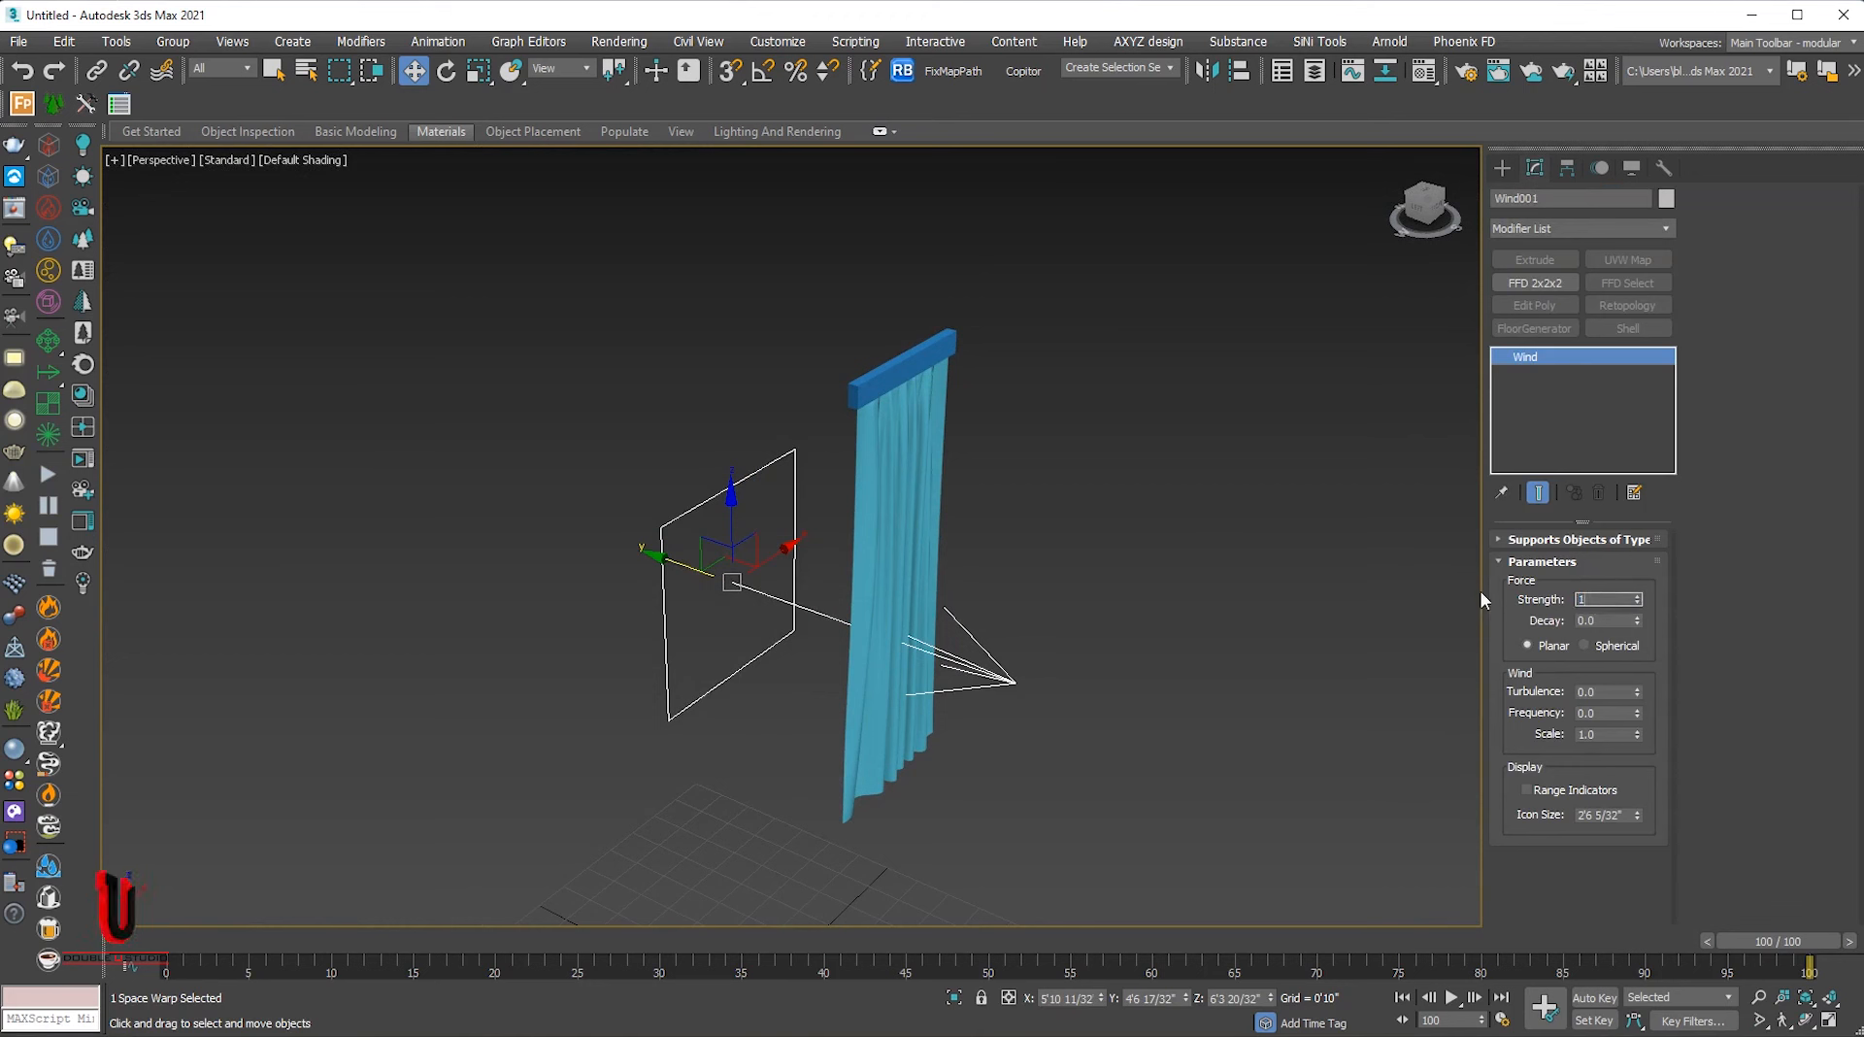
{"action": "type", "text": "1.2"}
{"action": "left_click", "coordinate": [1603, 691]}
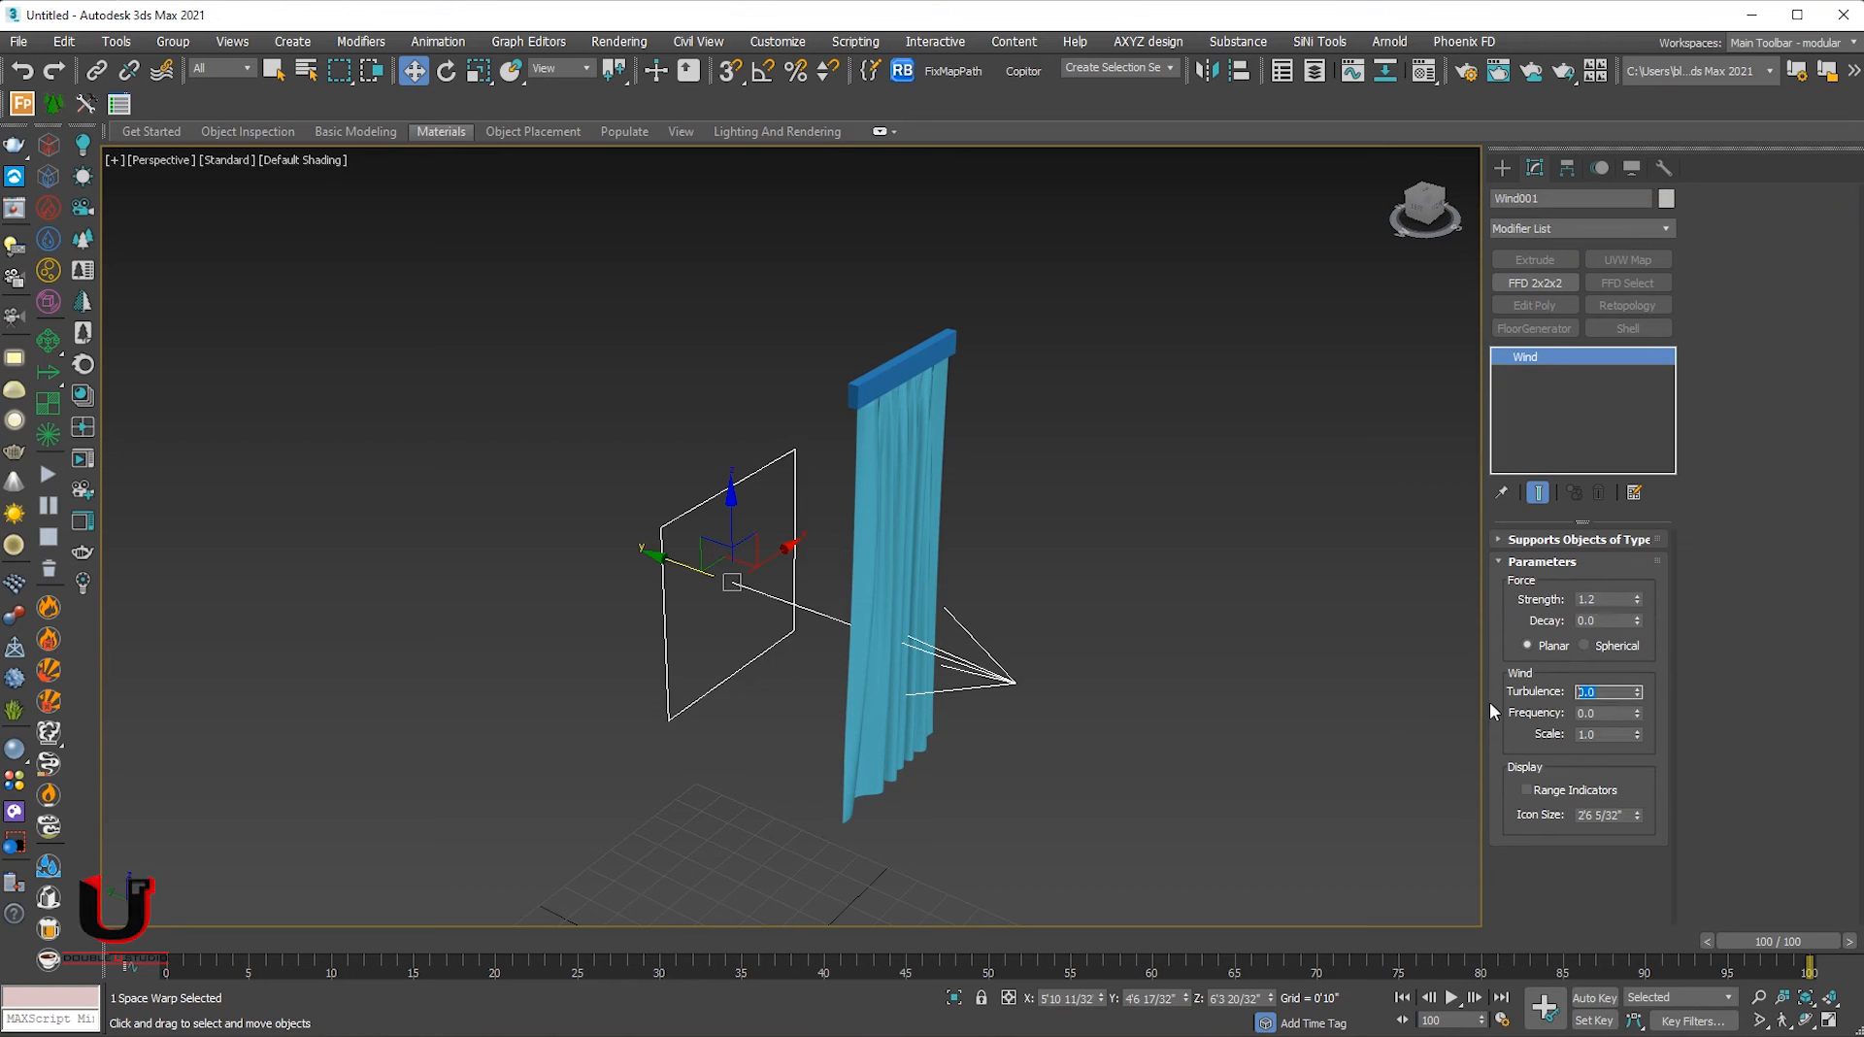
{"action": "type", "text": ".5"}
{"action": "key", "text": "Return"}
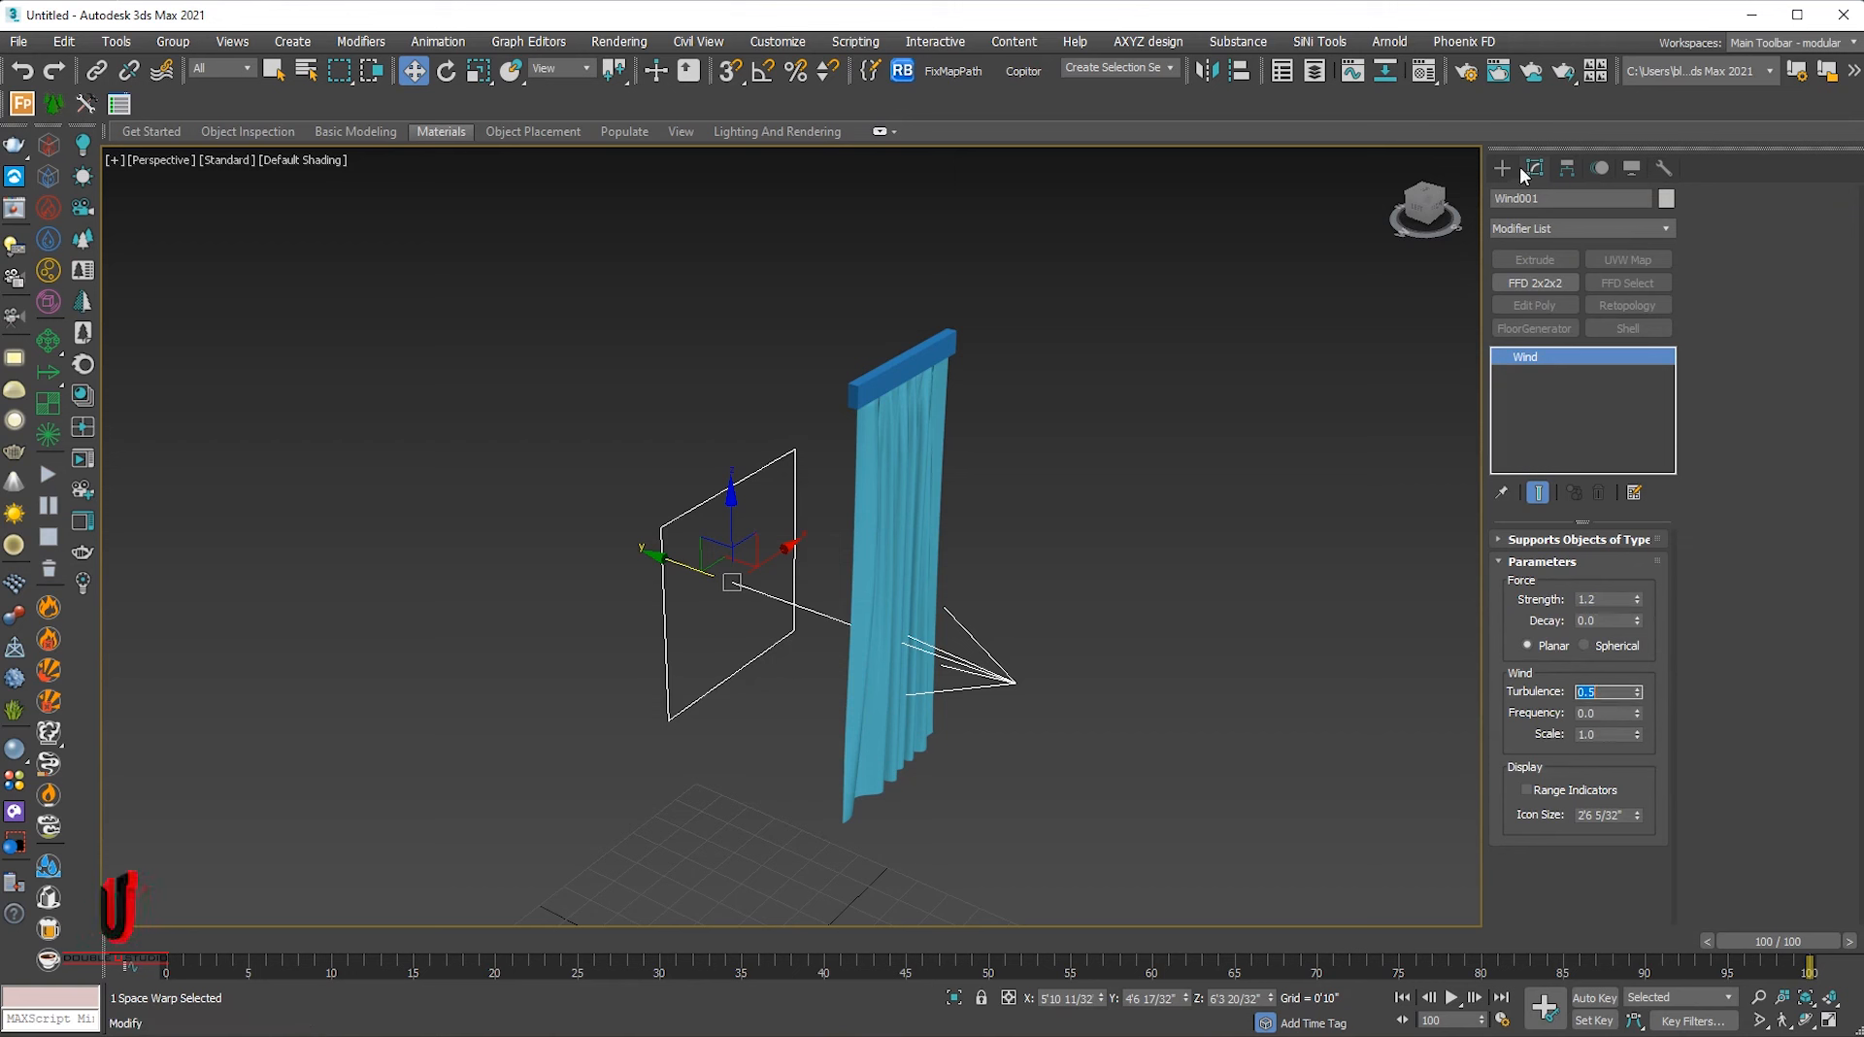
Select the curtain plane and add Wind001 to the forces in its cloth simulation.
{"action": "left_click", "coordinate": [961, 427]}
{"action": "left_click", "coordinate": [931, 374]}
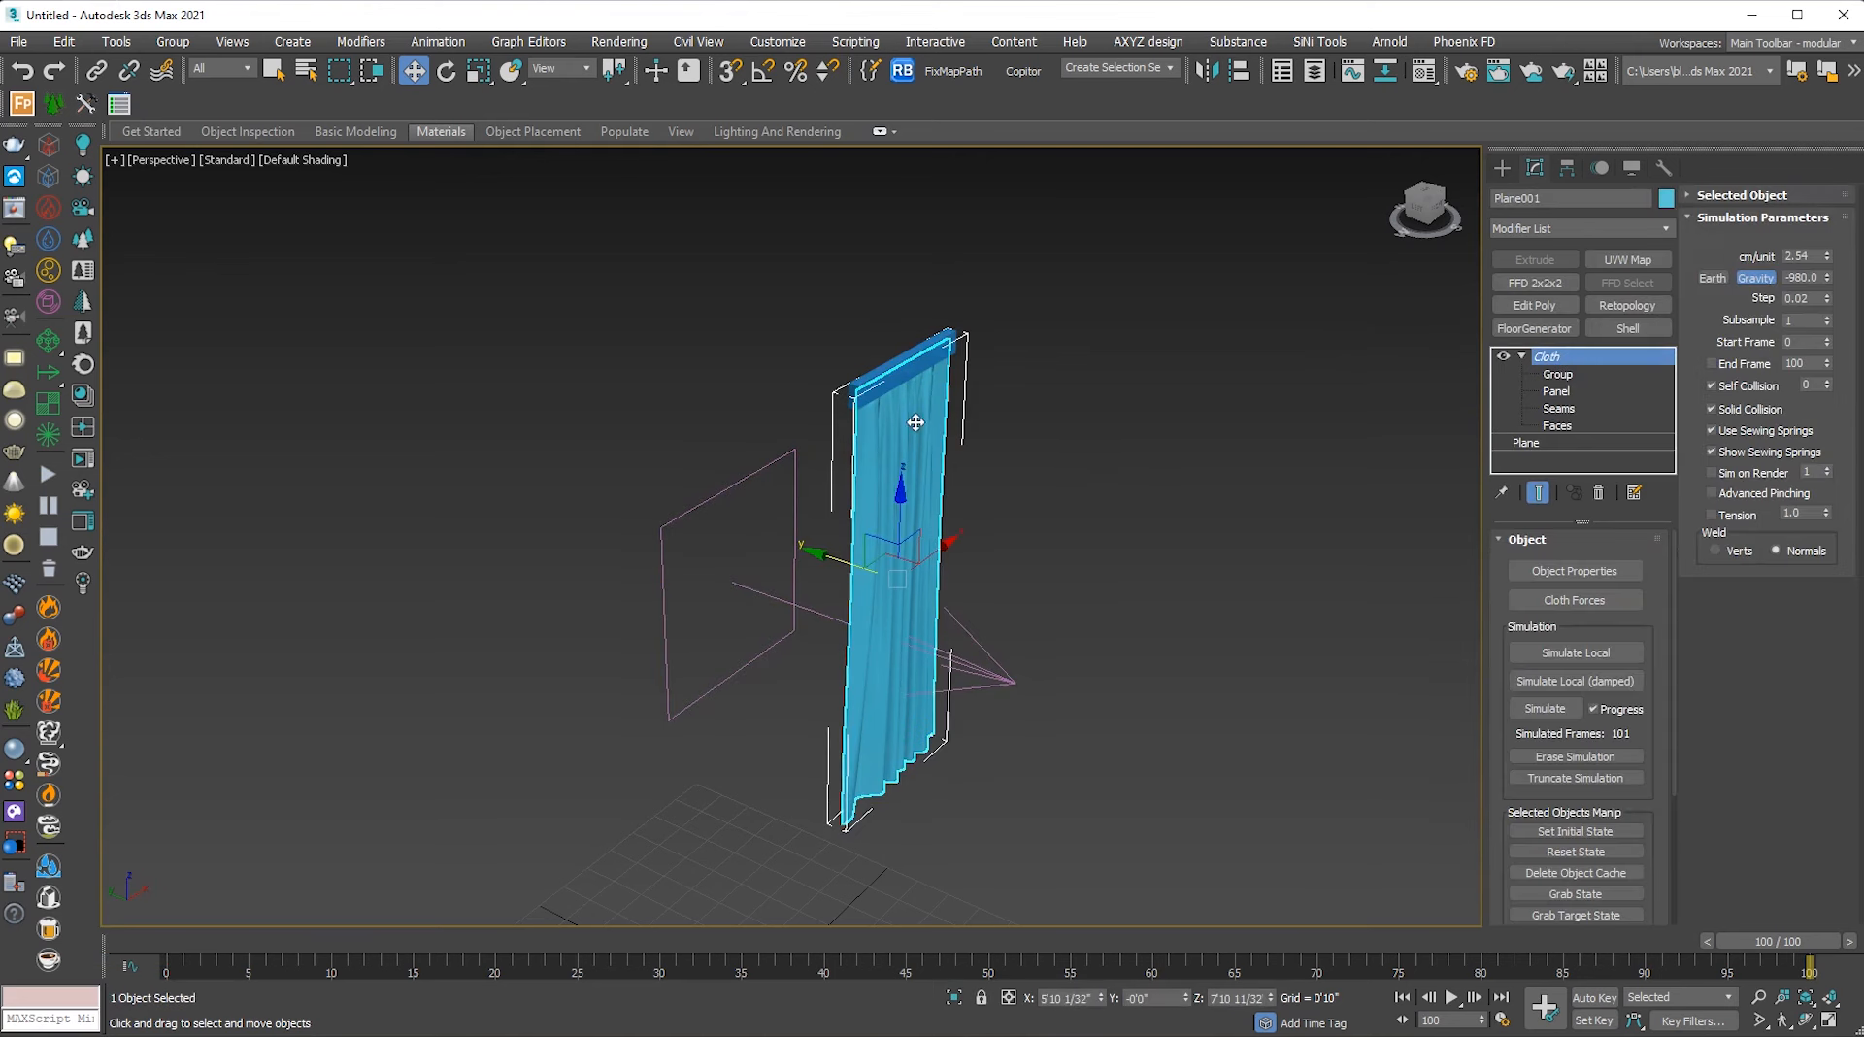
{"action": "left_click", "coordinate": [1569, 602]}
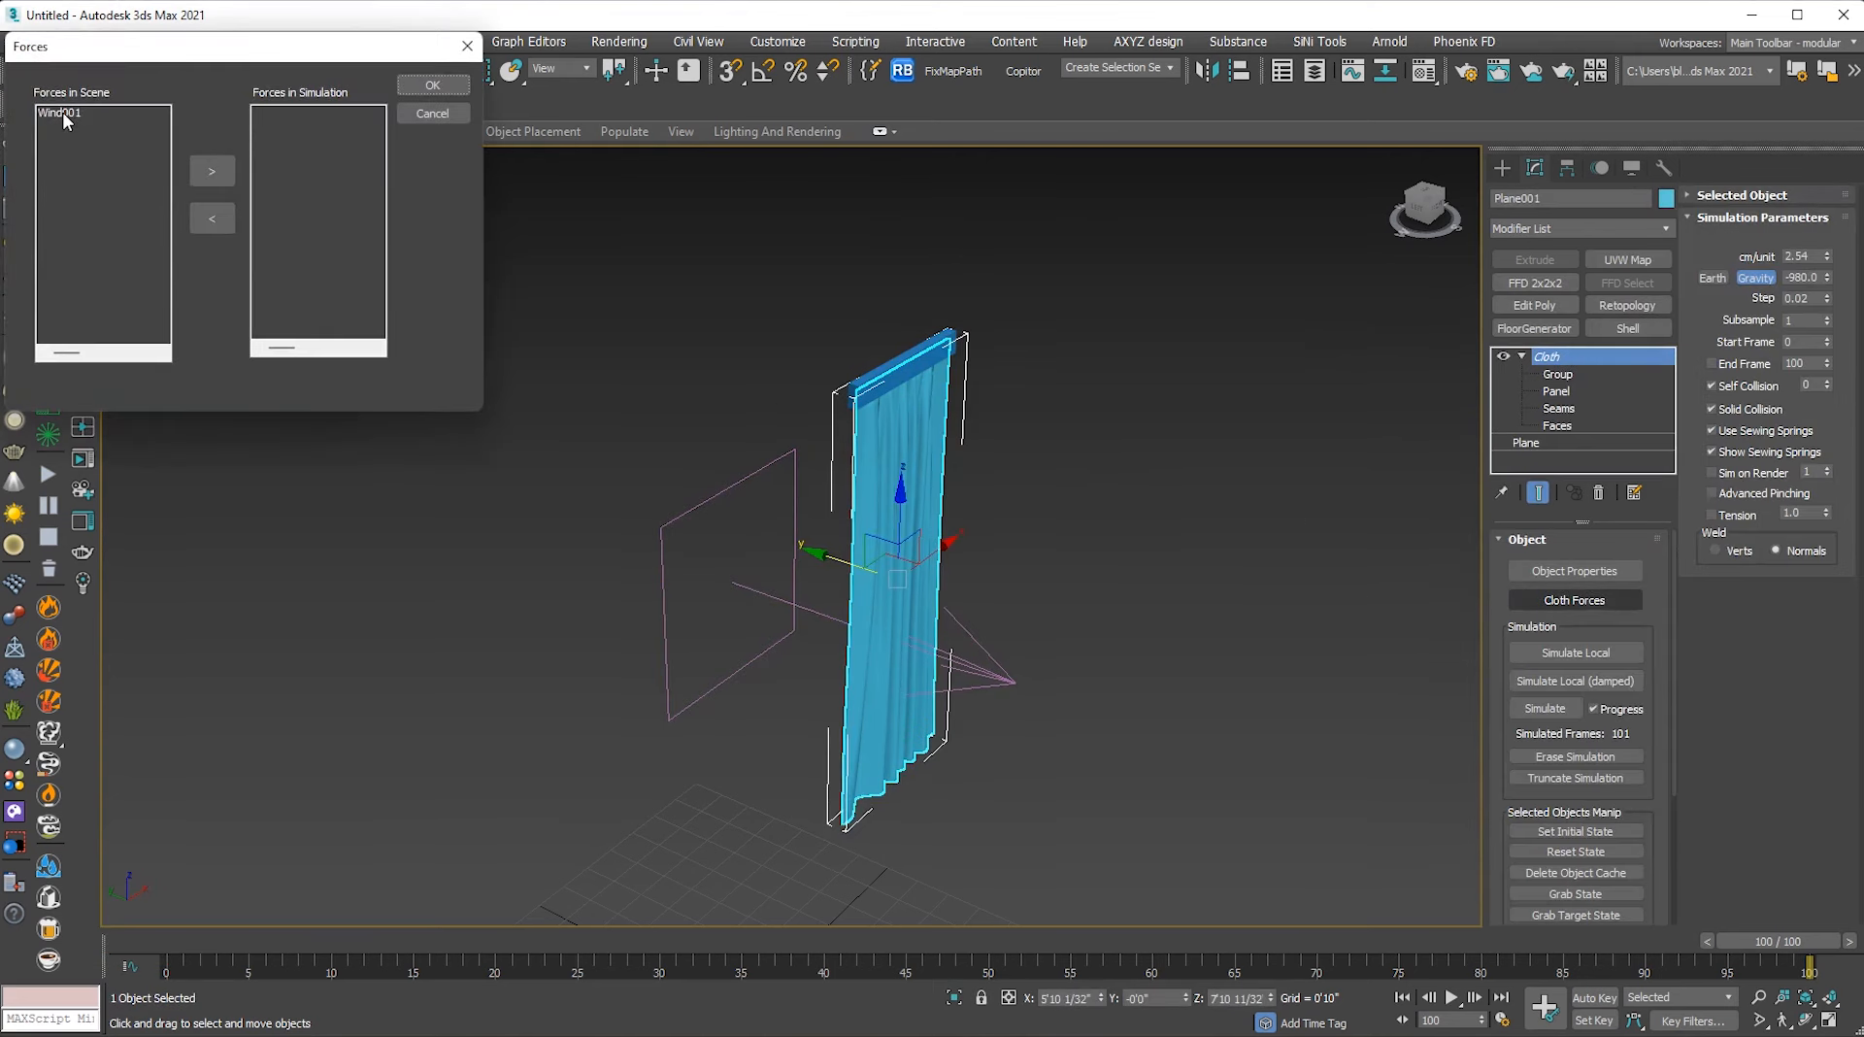
{"action": "left_click", "coordinate": [212, 171]}
{"action": "left_click", "coordinate": [427, 85]}
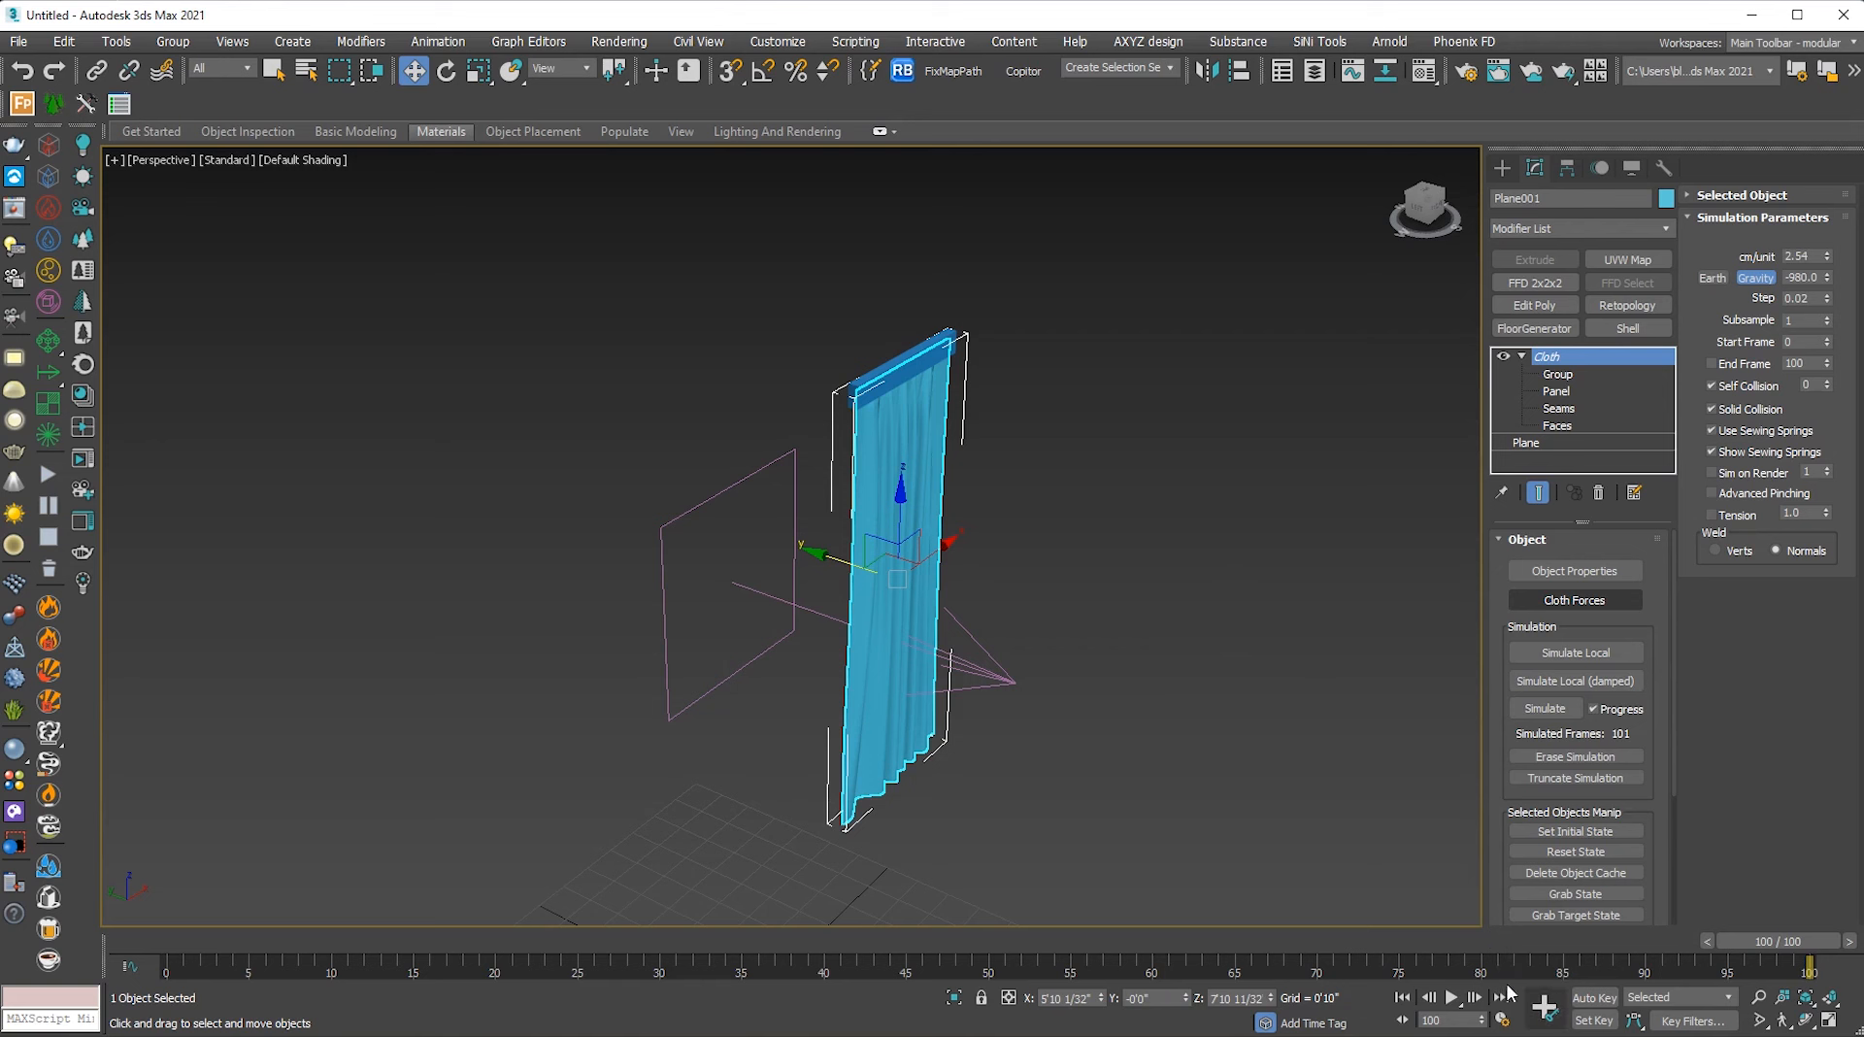
Extend the animation's end time to frame 300 in the time configuration.
{"action": "left_click", "coordinate": [1541, 1005]}
{"action": "double_click", "coordinate": [871, 591]}
{"action": "type", "text": "300"}
{"action": "key", "text": "Return"}
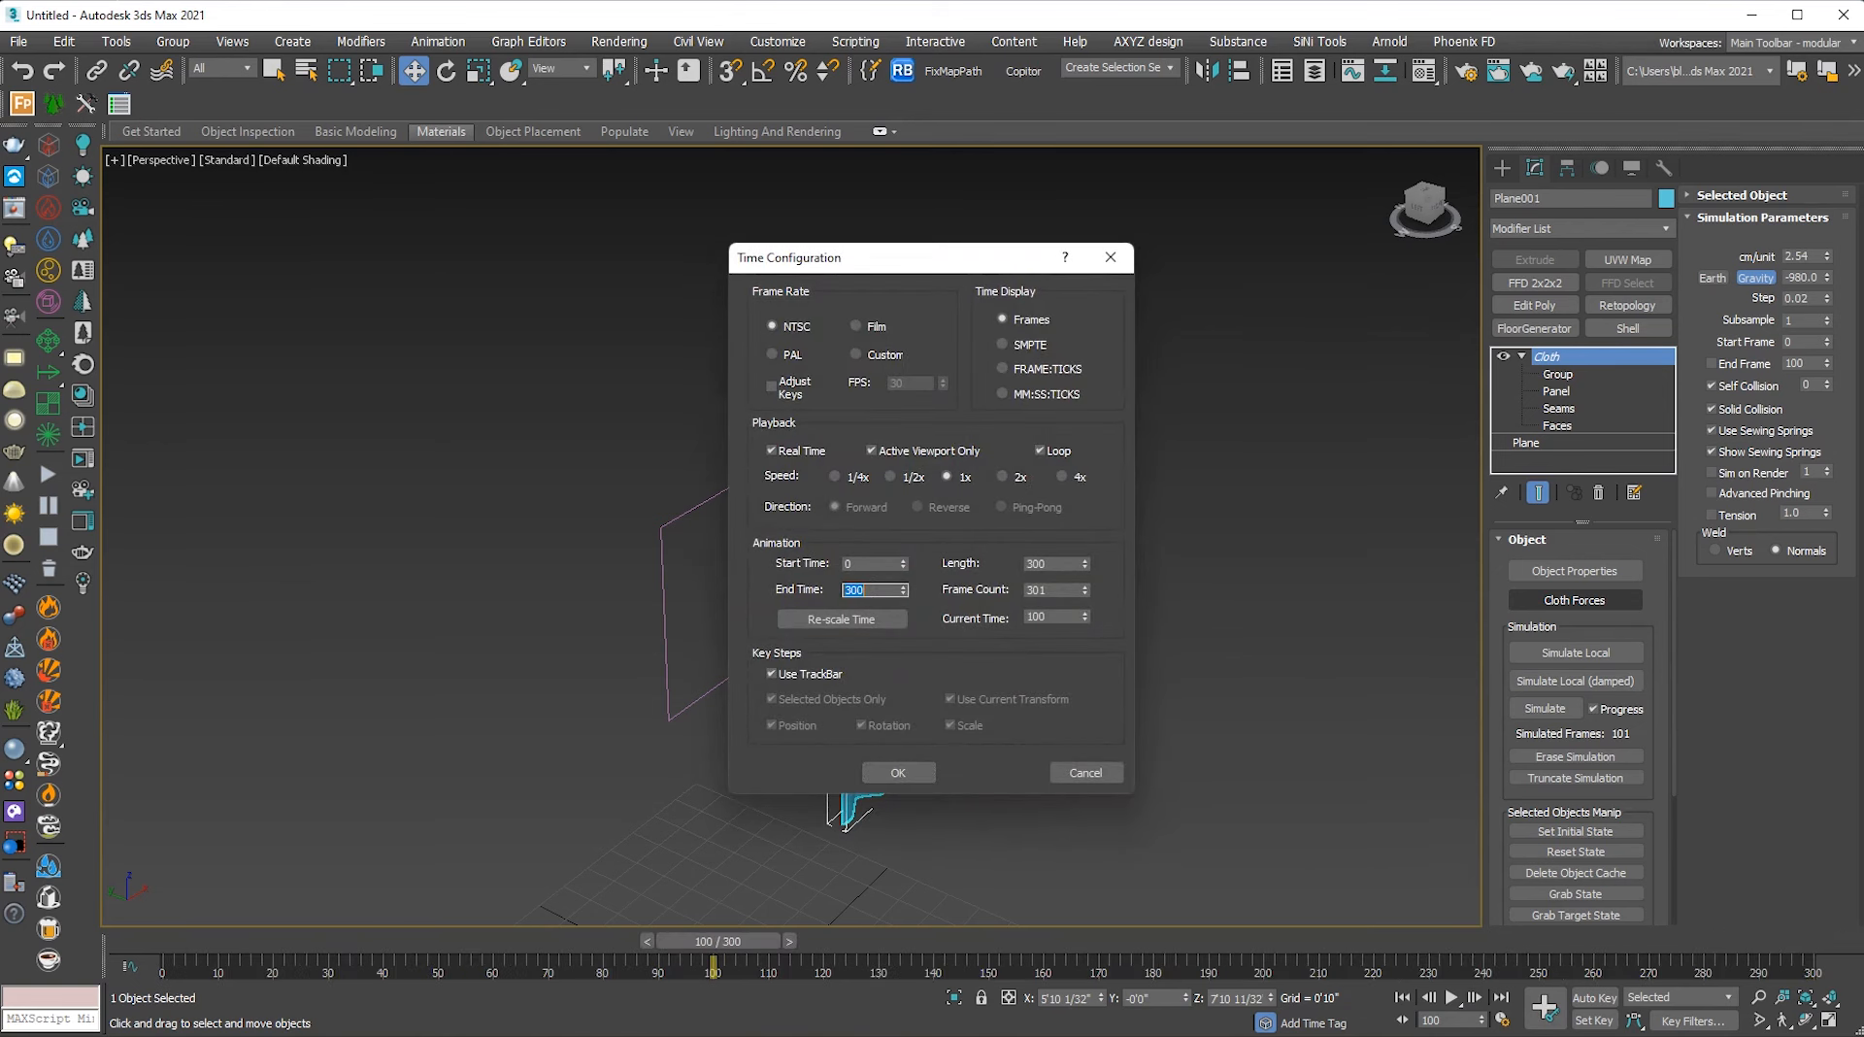
{"action": "left_click", "coordinate": [899, 773]}
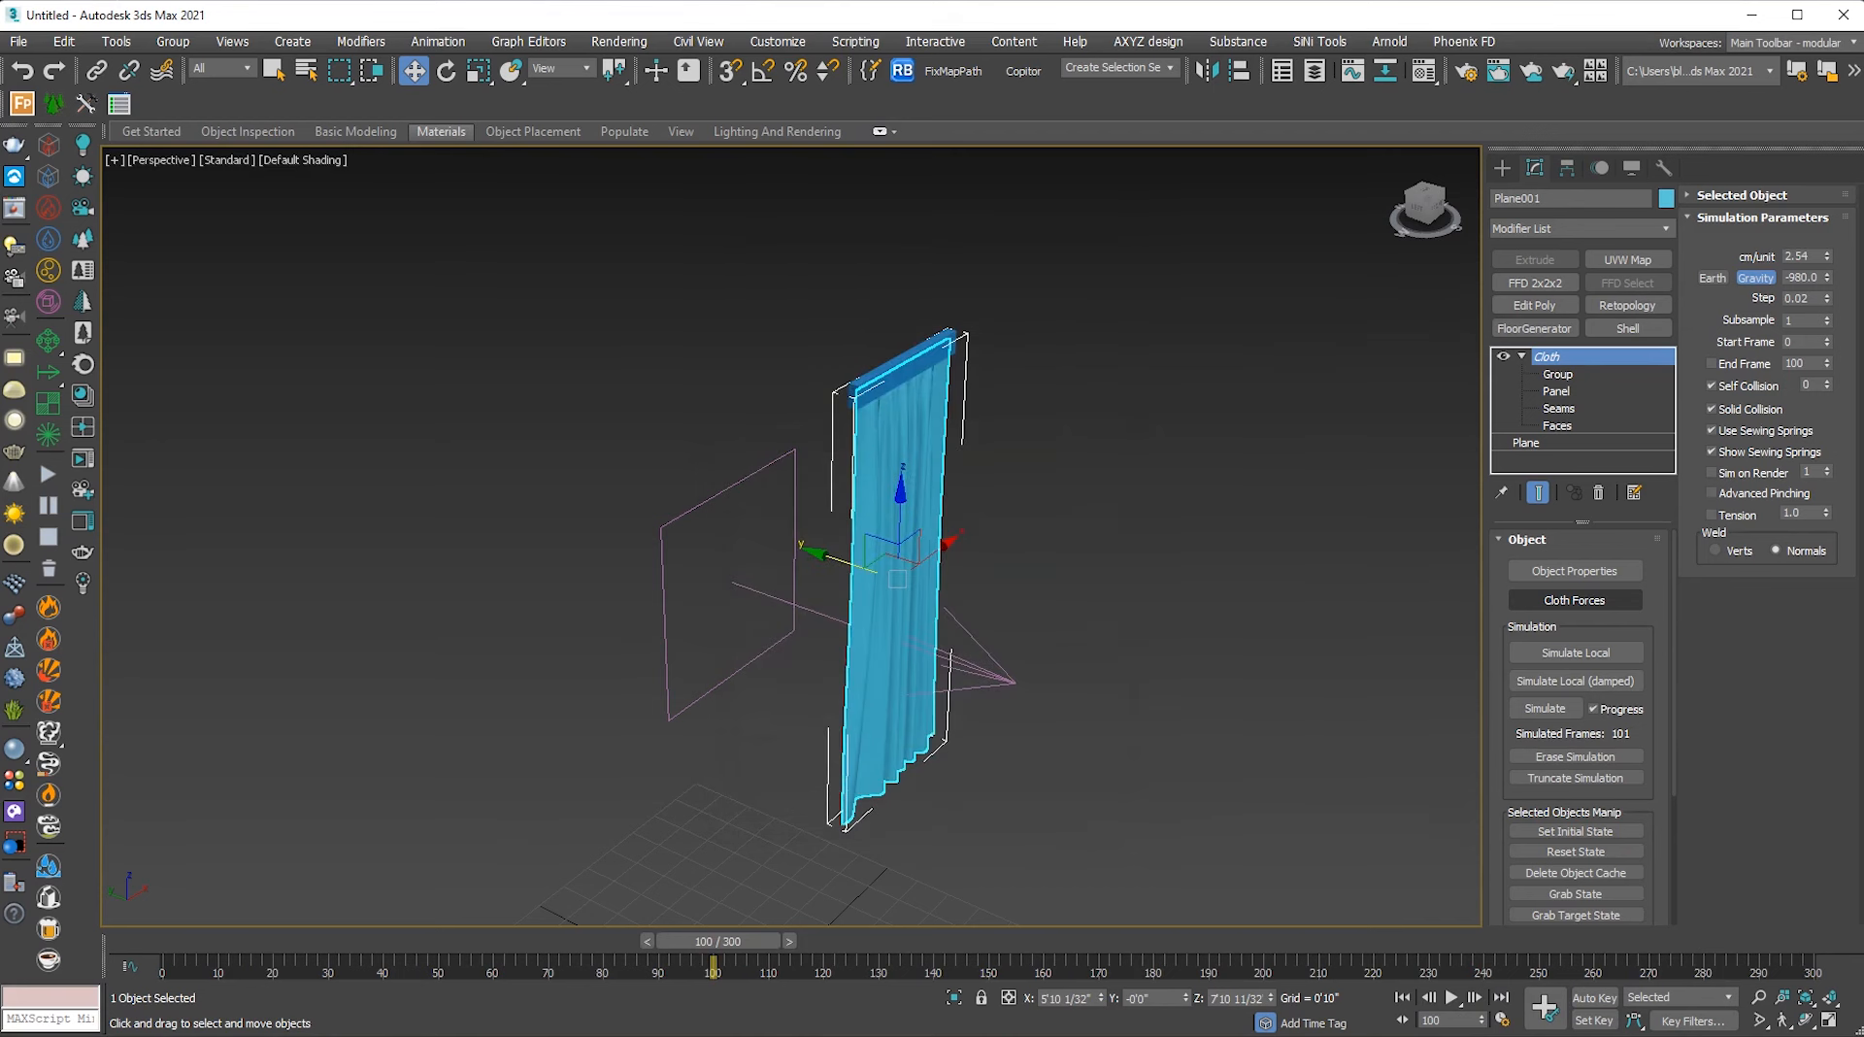
Set the cloth simulation's end frame to 300 and run the simulation with the wind.
{"action": "double_click", "coordinate": [1794, 363]}
{"action": "type", "text": "30"}
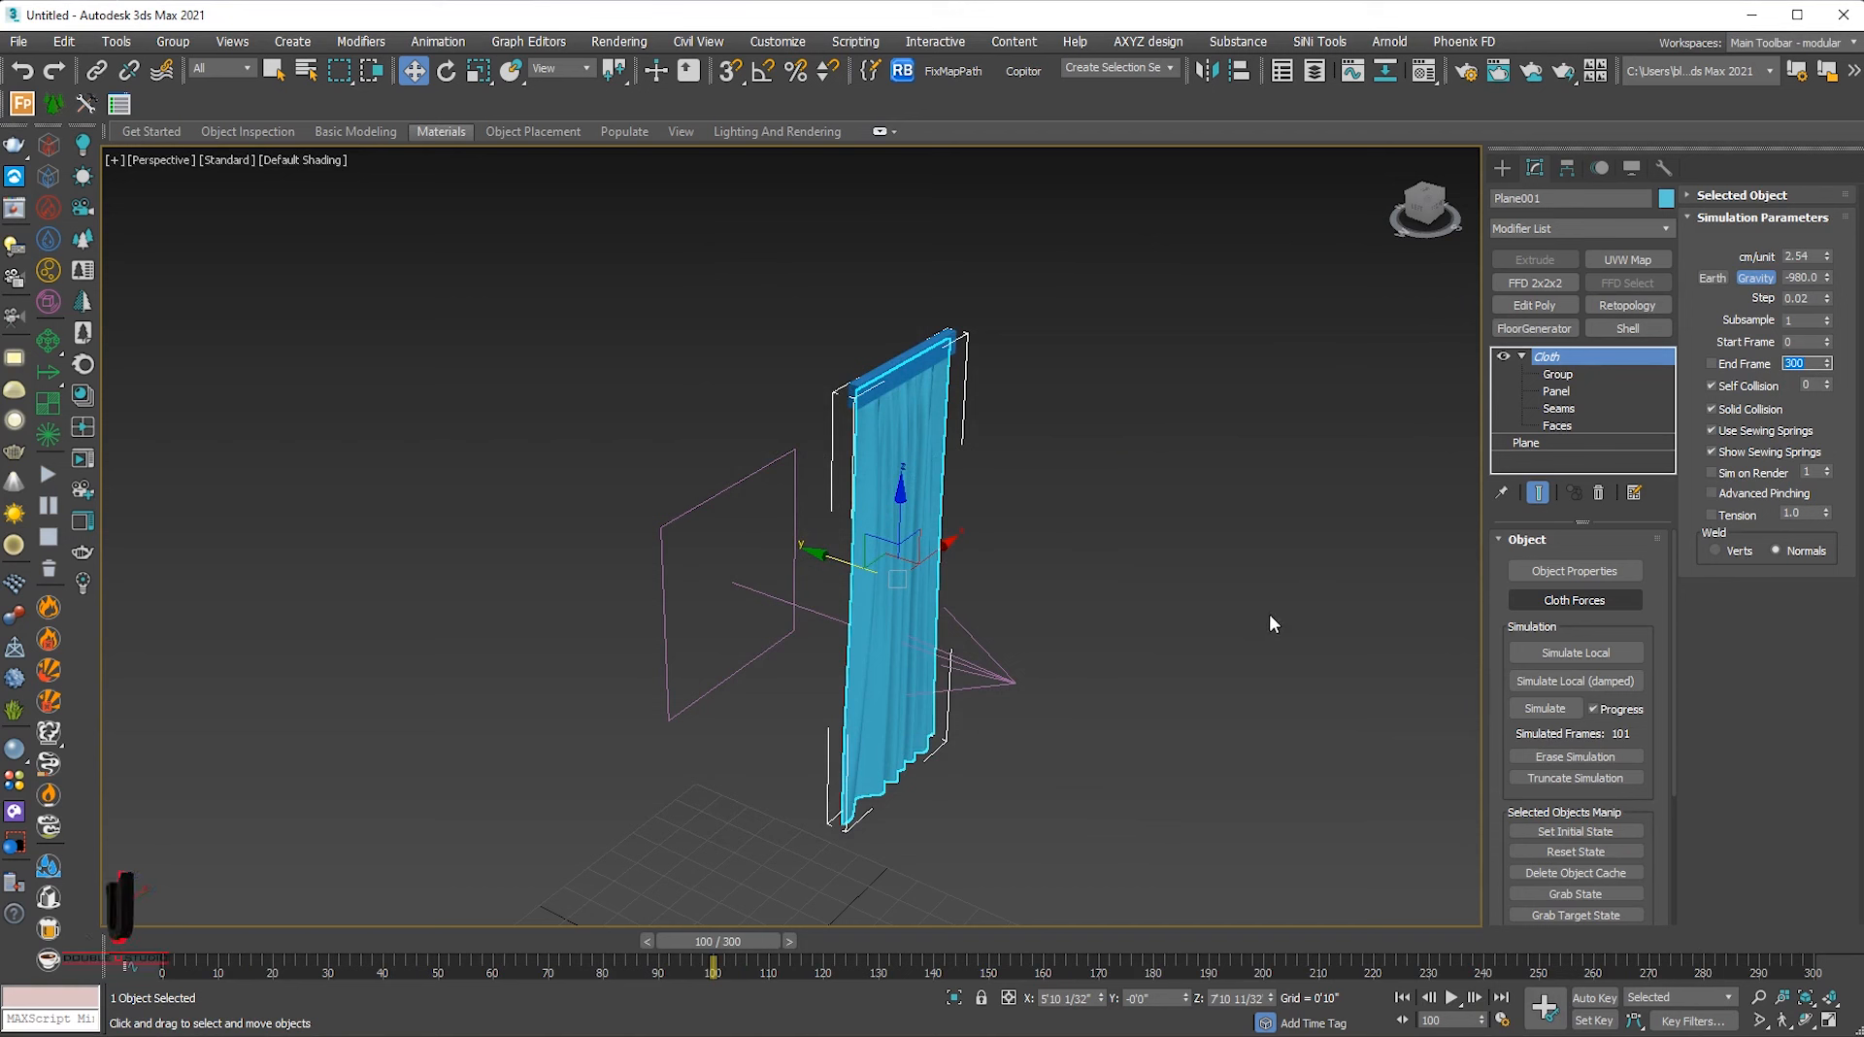
{"action": "left_click", "coordinate": [1544, 709]}
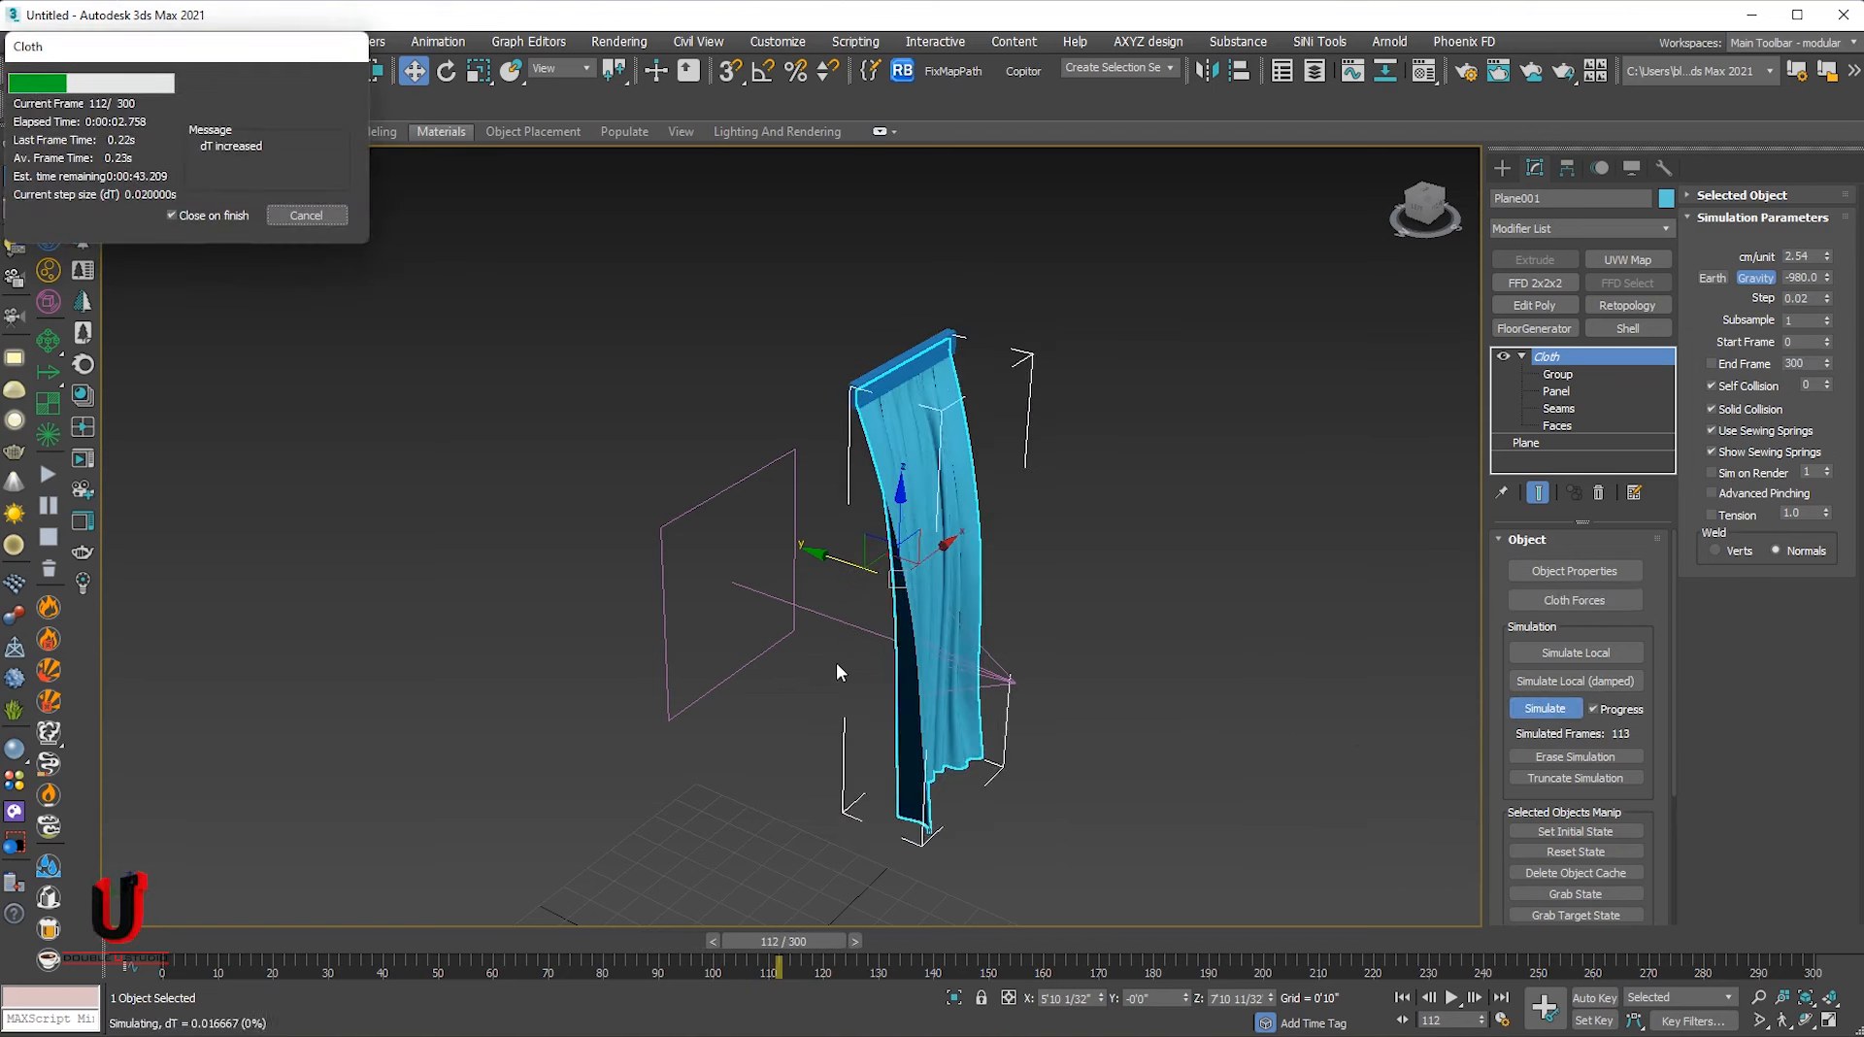